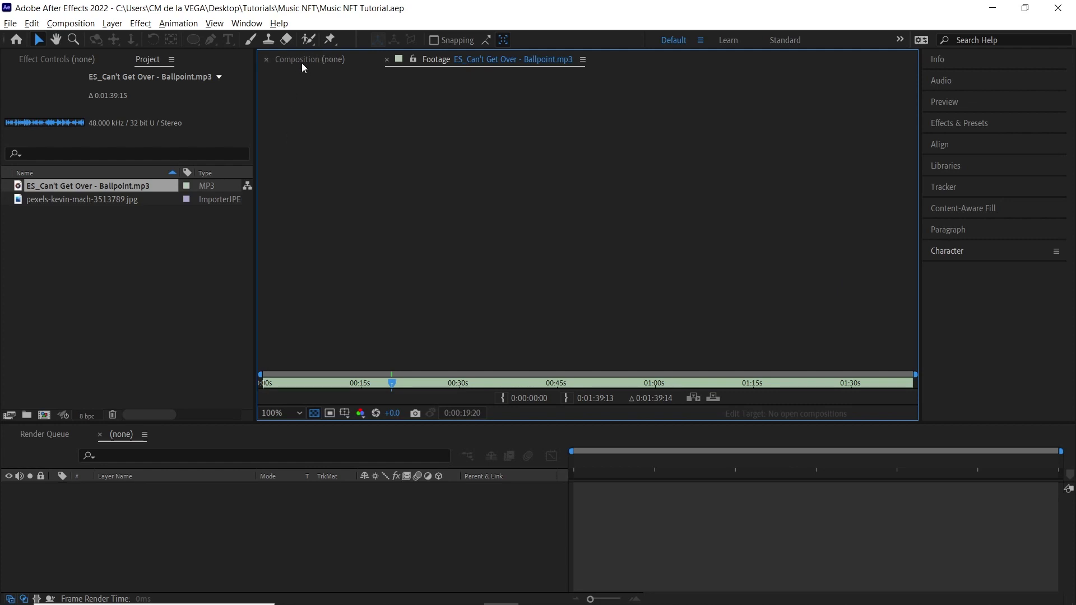
- Create a composition from ES_Can't Get Over - Ballpoint.mp3 and rename it Music NFT
{"action": "left_click", "coordinate": [331, 59]}
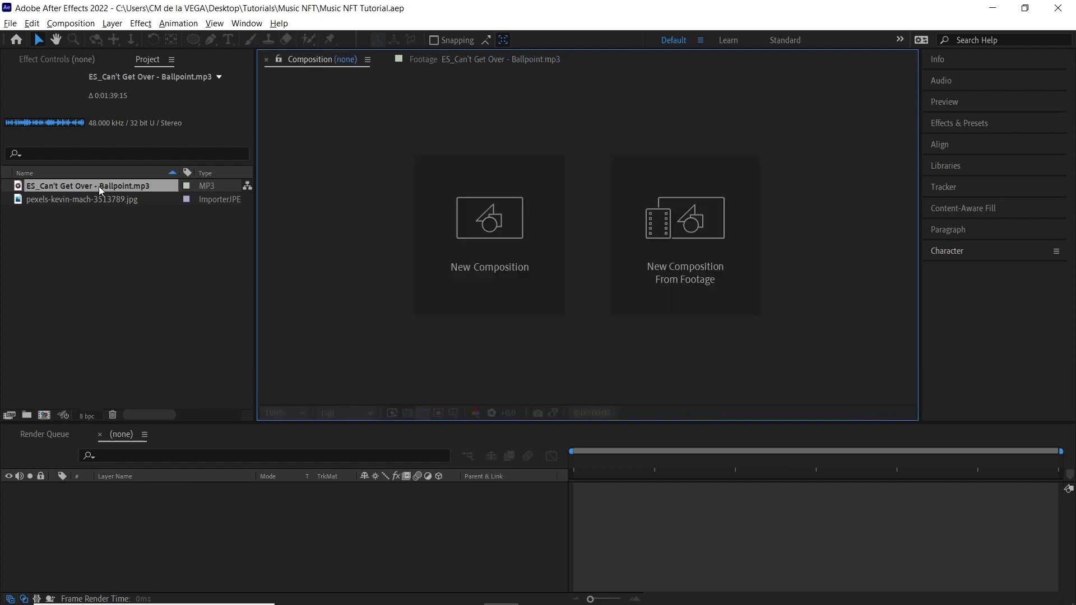
{"action": "left_click_drag", "start_coordinate": [100, 186], "coordinate": [505, 257]}
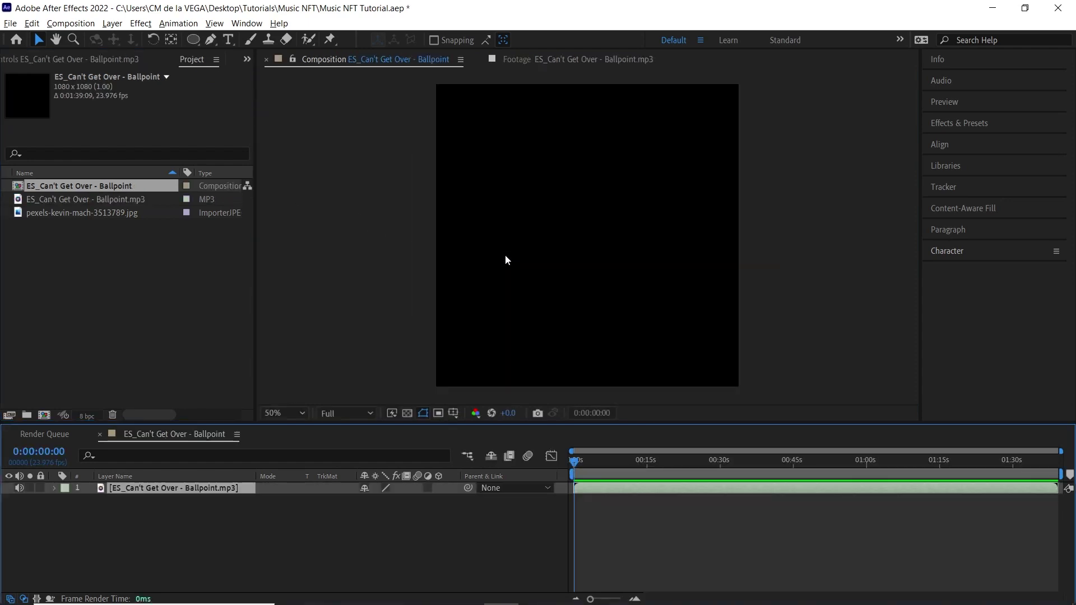
{"action": "left_click", "coordinate": [127, 185]}
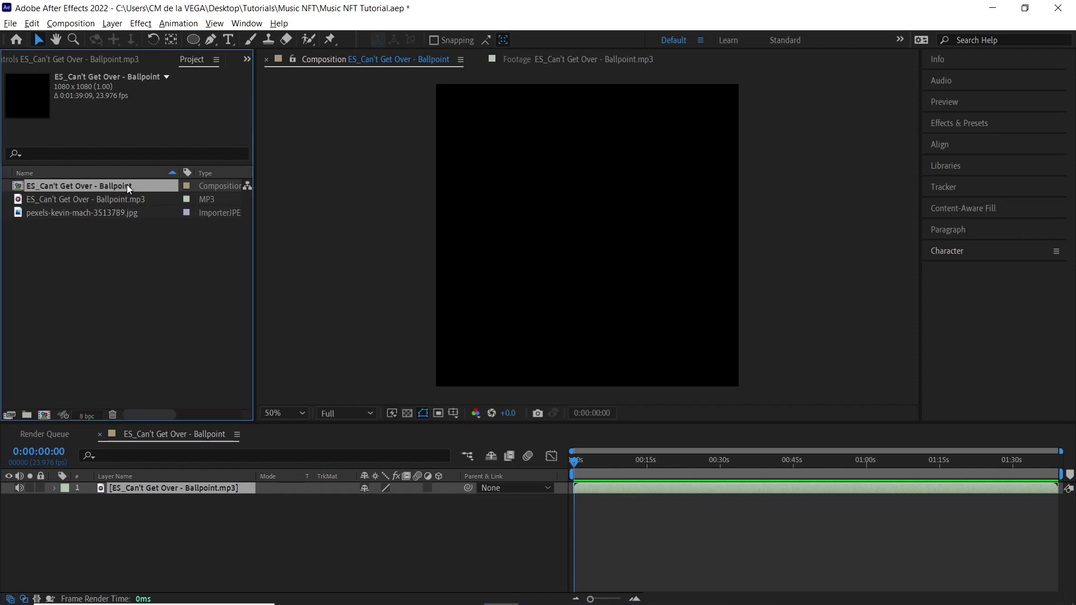
{"action": "key", "text": "Return"}
{"action": "type", "text": "M"}
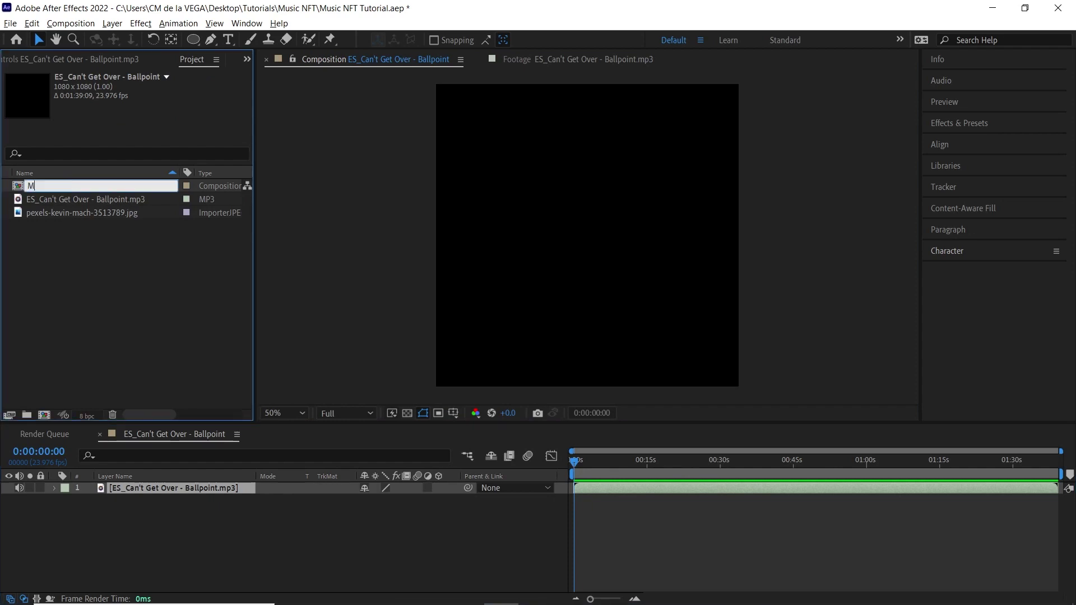
{"action": "type", "text": "usic NFT"}
{"action": "key", "text": "Return"}
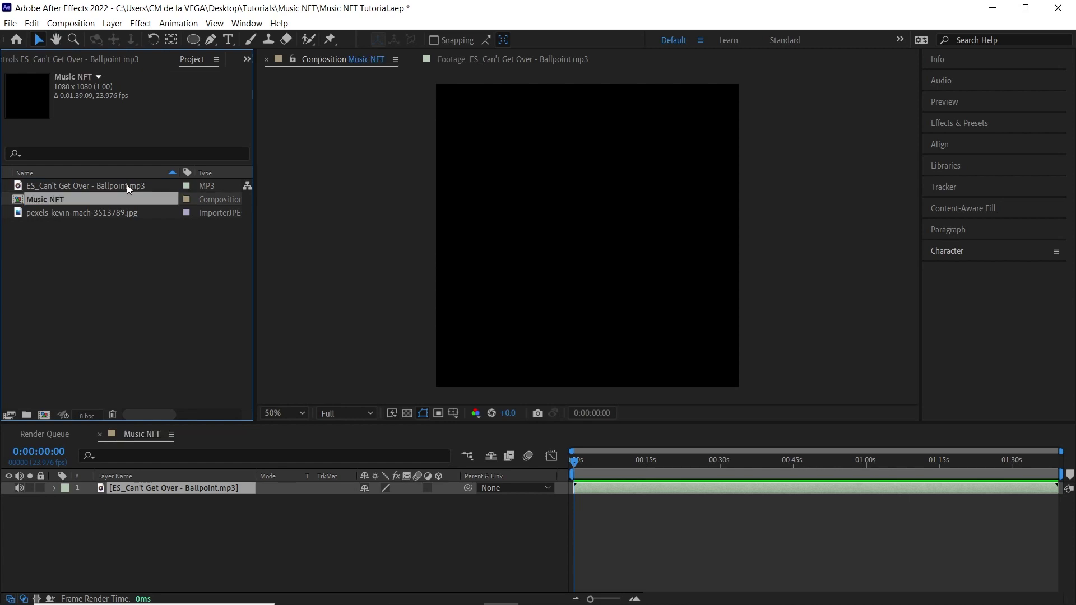
- Review the Music NFT composition's width, height, frame rate and duration settings
{"action": "key", "text": "ctrl+k"}
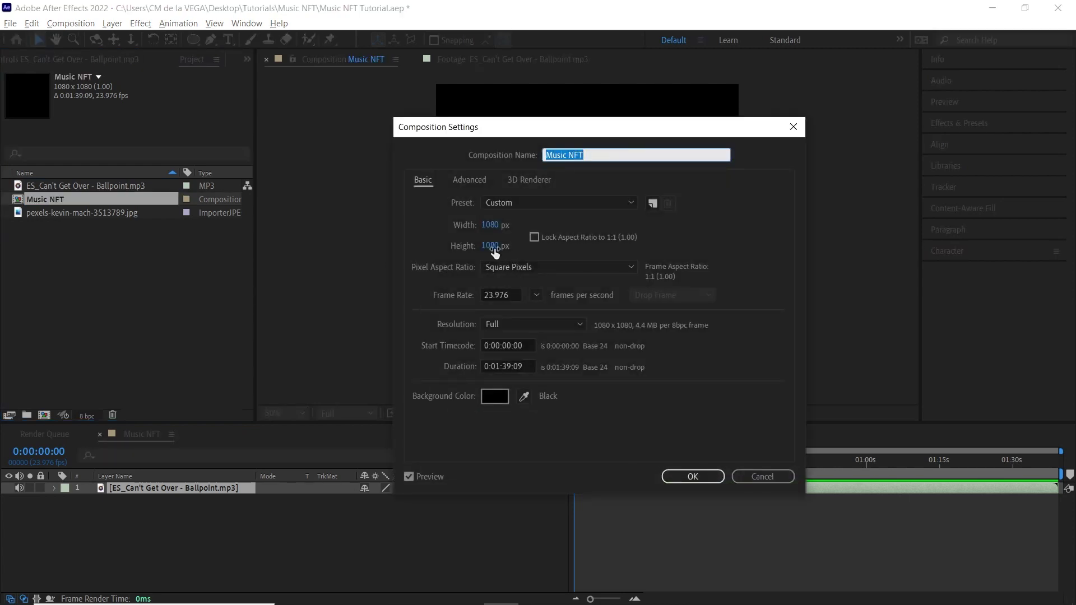
{"action": "left_click", "coordinate": [490, 225]}
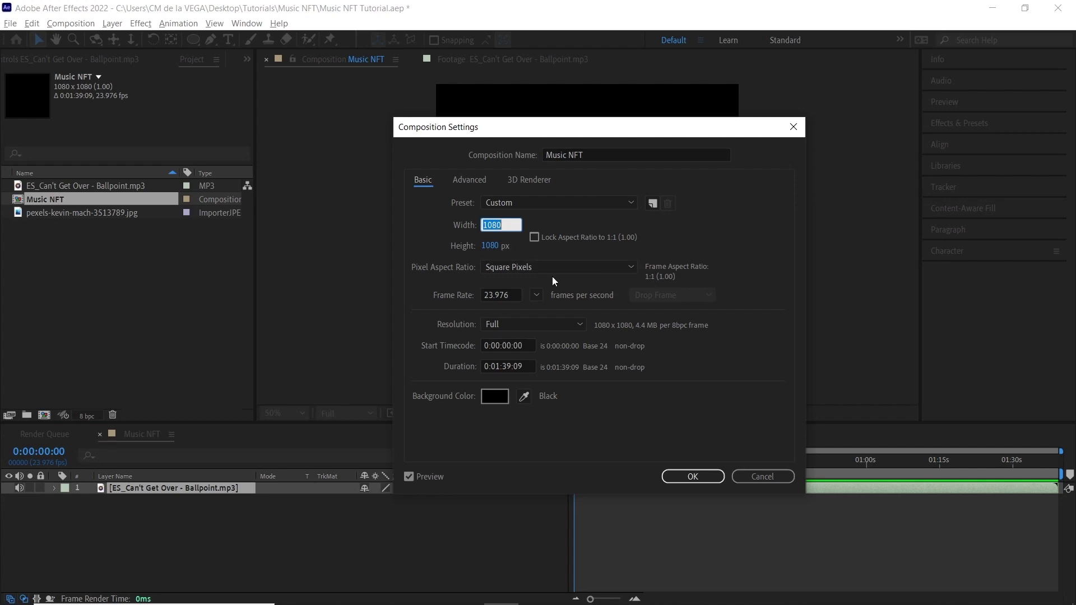
{"action": "left_click", "coordinate": [491, 246]}
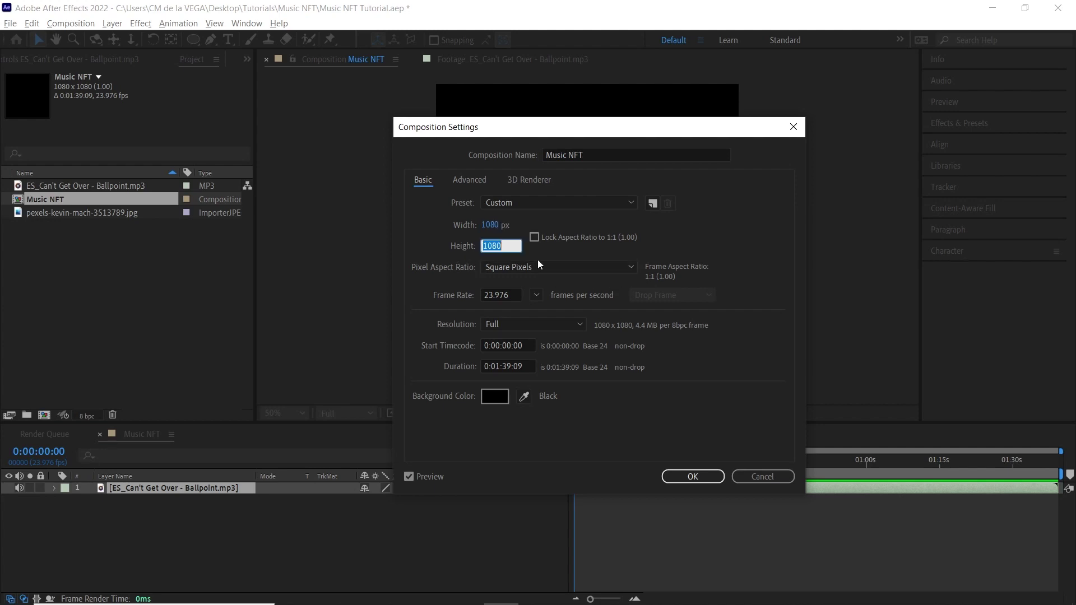
{"action": "left_click", "coordinate": [536, 296]}
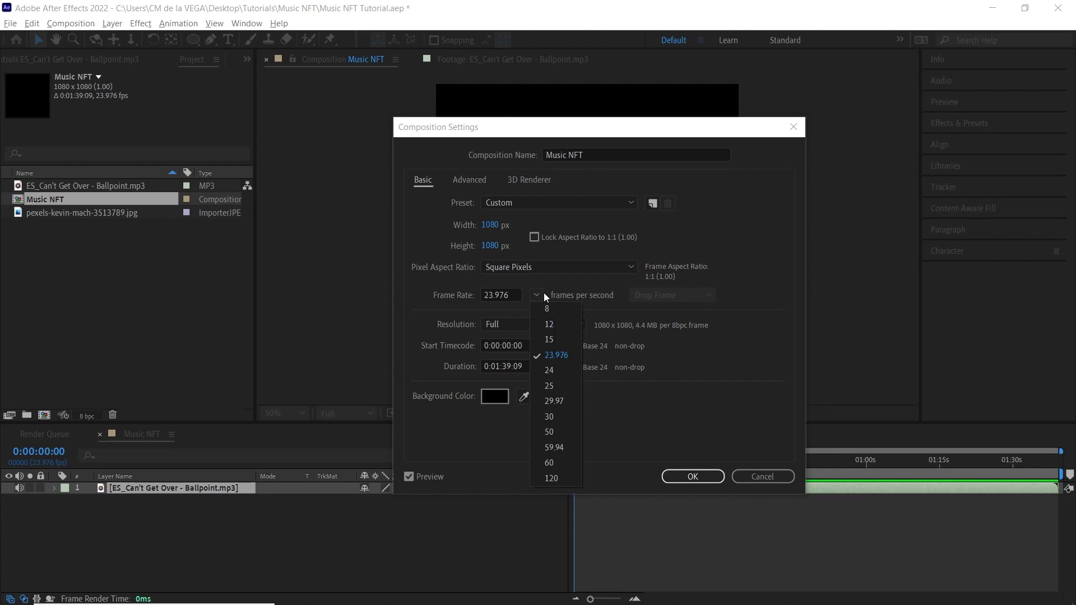
{"action": "left_click", "coordinate": [693, 132]}
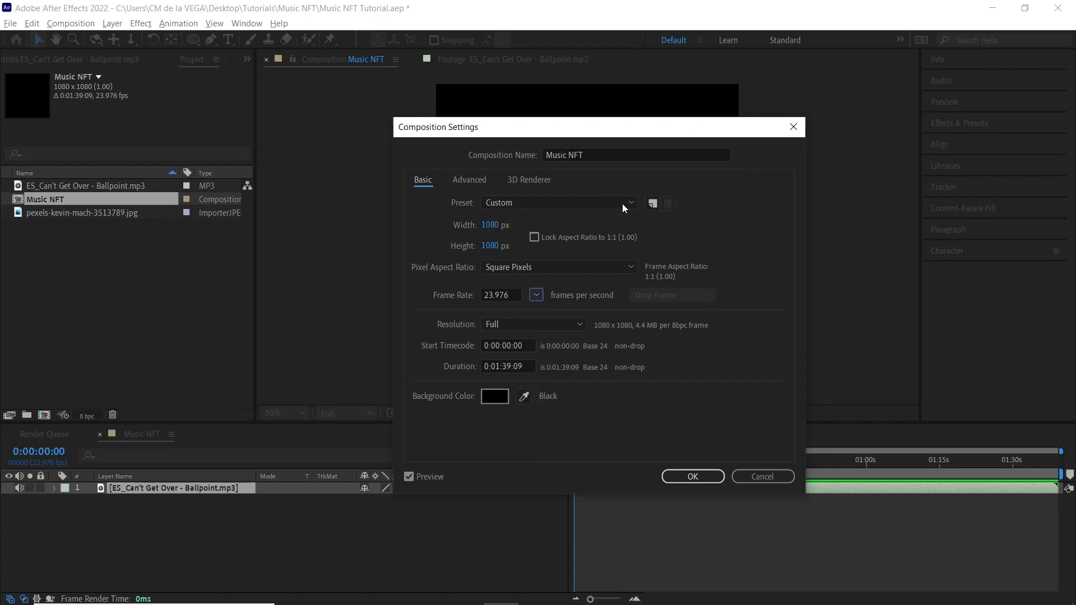
{"action": "left_click", "coordinate": [526, 366]}
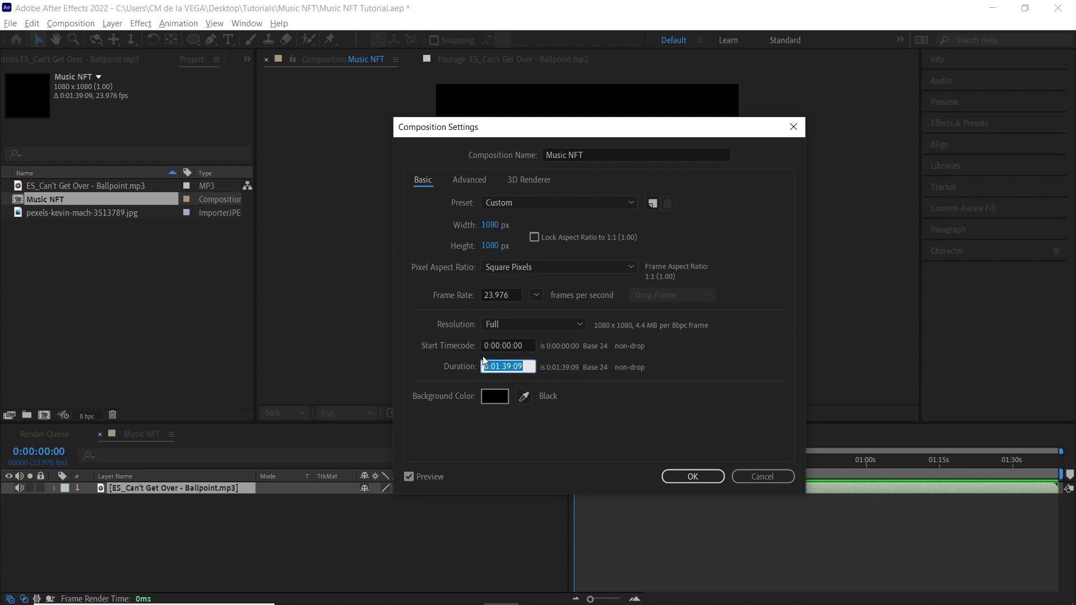
{"action": "left_click", "coordinate": [703, 478]}
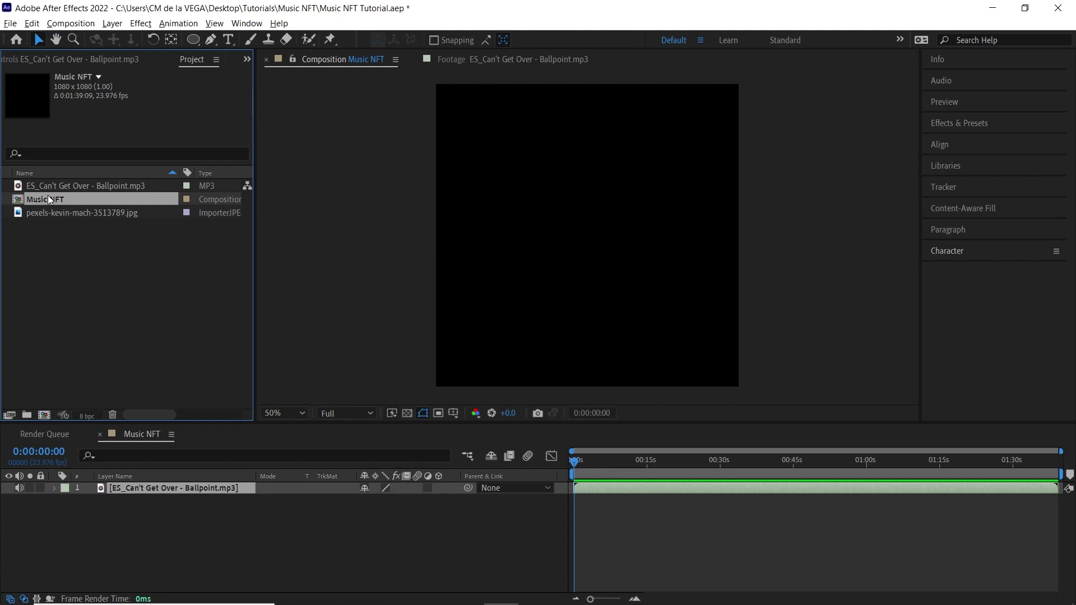
- Duplicate the Music NFT composition and name the copy Album Cover
{"action": "key", "text": "ctrl+d"}
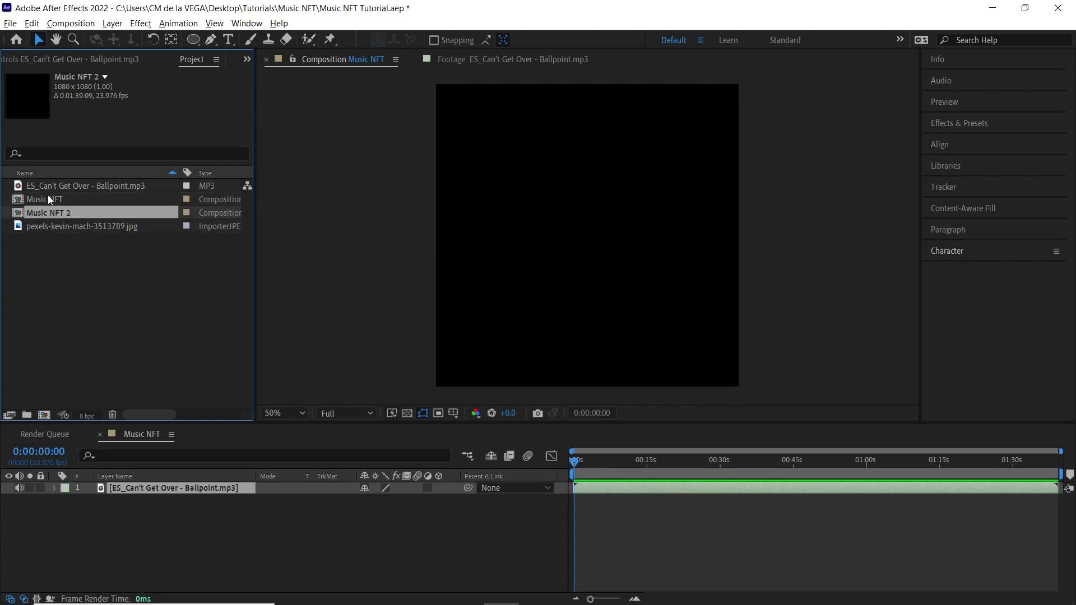
{"action": "key", "text": "Return"}
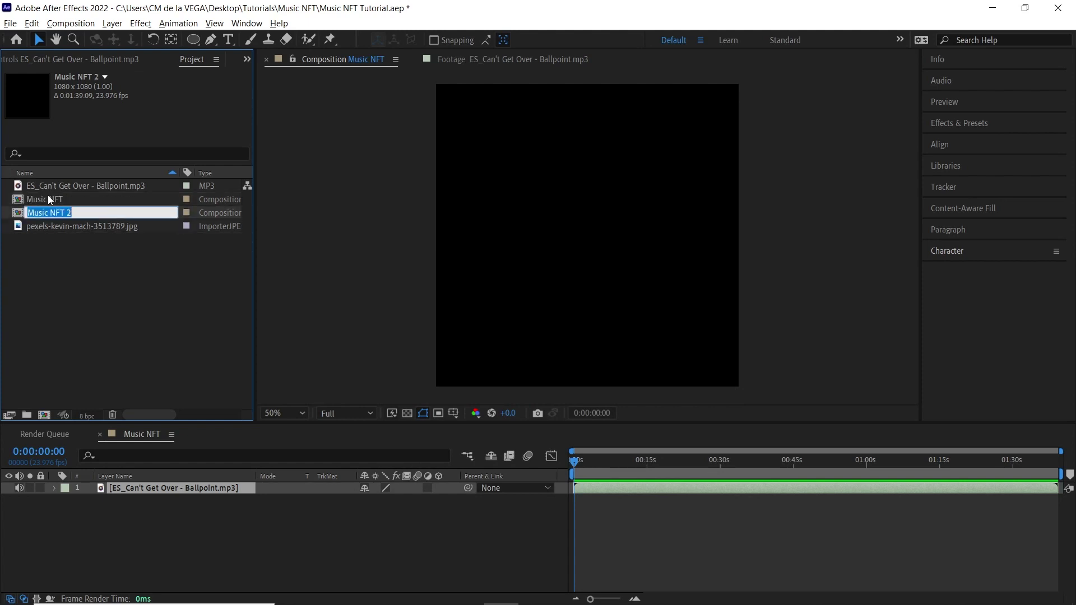
{"action": "type", "text": "Album Cover"}
{"action": "key", "text": "Return"}
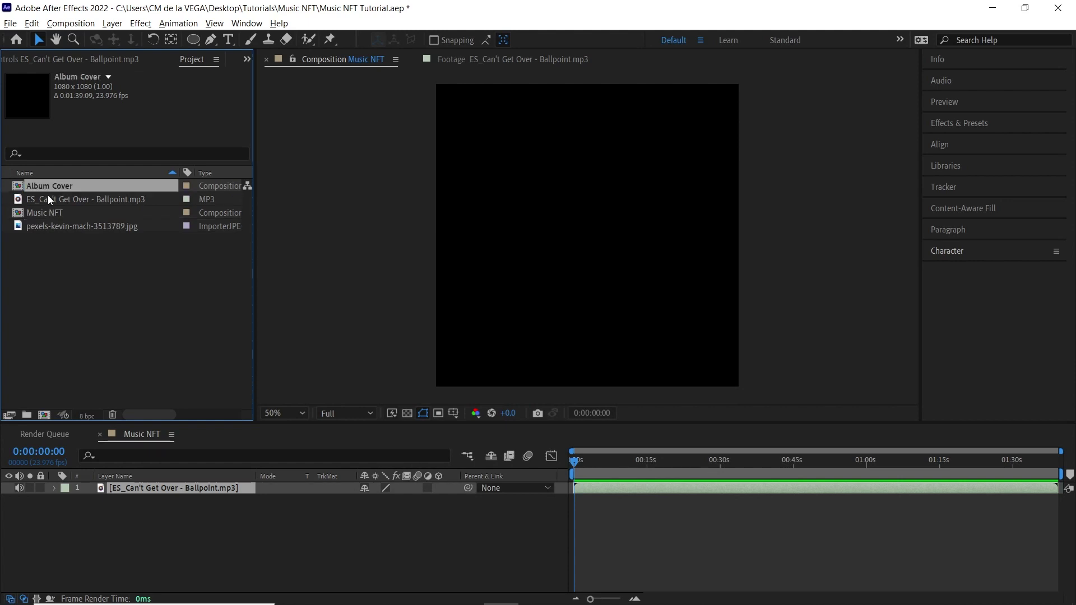
- Open the Album Cover composition and delete its audio layer
{"action": "double_click", "coordinate": [66, 186]}
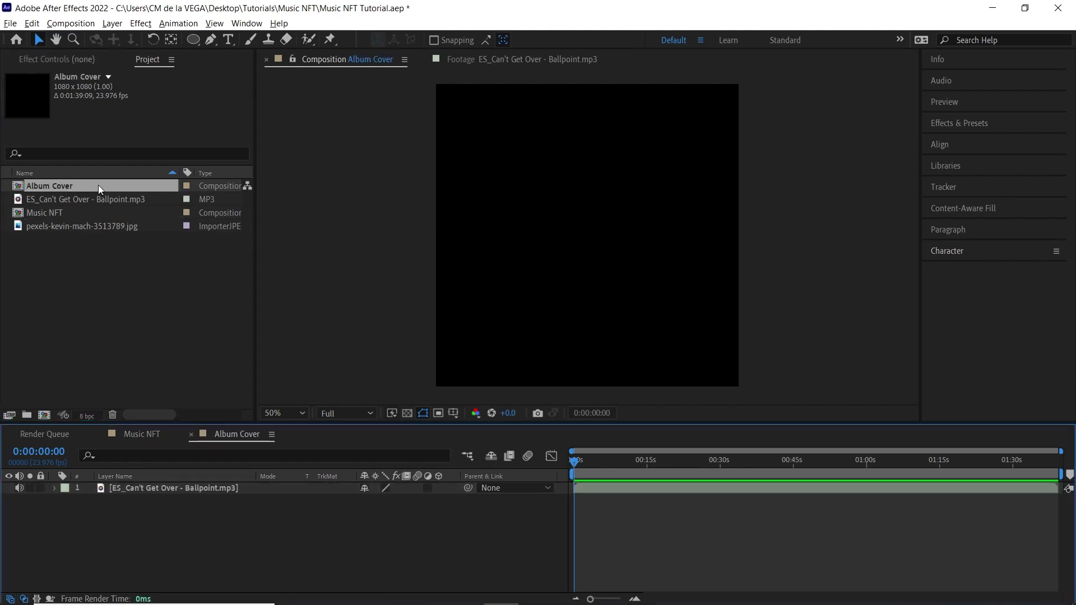
{"action": "left_click", "coordinate": [180, 488]}
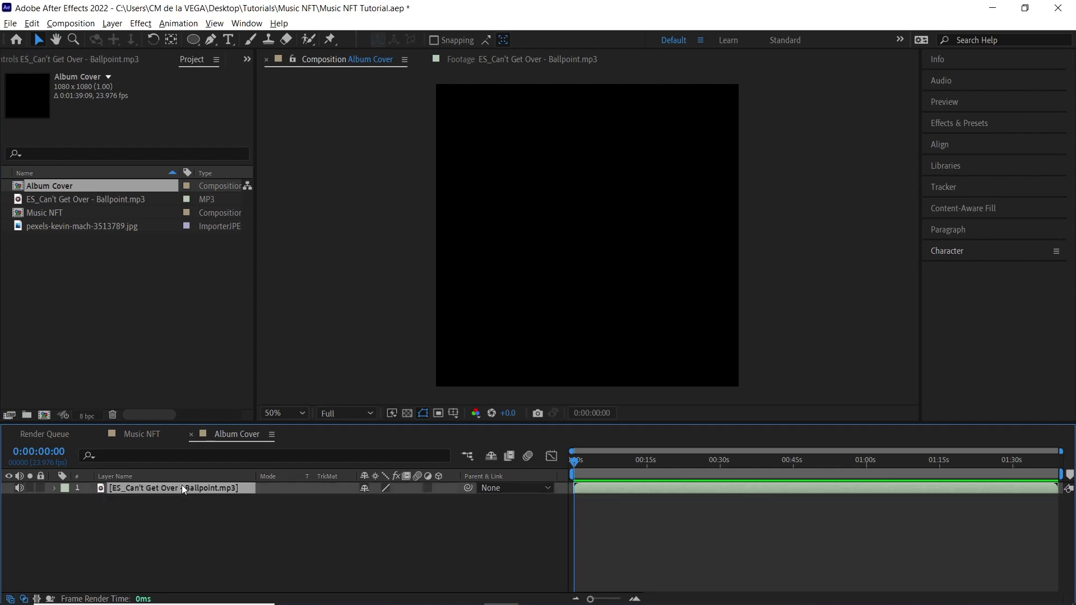
{"action": "key", "text": "Delete"}
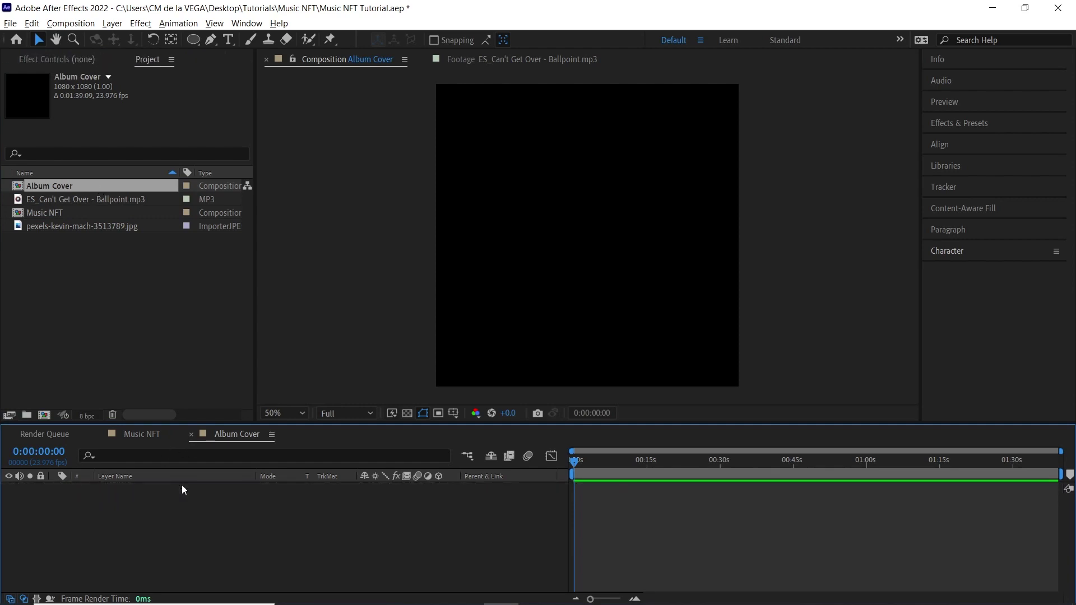
- Examine the whole pexels JPG photo in the footage viewer at 25% magnification, then return to the Album Cover composition
{"action": "double_click", "coordinate": [110, 228]}
{"action": "key", "text": "comma"}
{"action": "key", "text": "comma"}
{"action": "key", "text": "comma"}
{"action": "key", "text": "comma"}
{"action": "key", "text": "h"}
{"action": "left_click_drag", "start_coordinate": [660, 214], "coordinate": [658, 246]}
{"action": "key", "text": "v"}
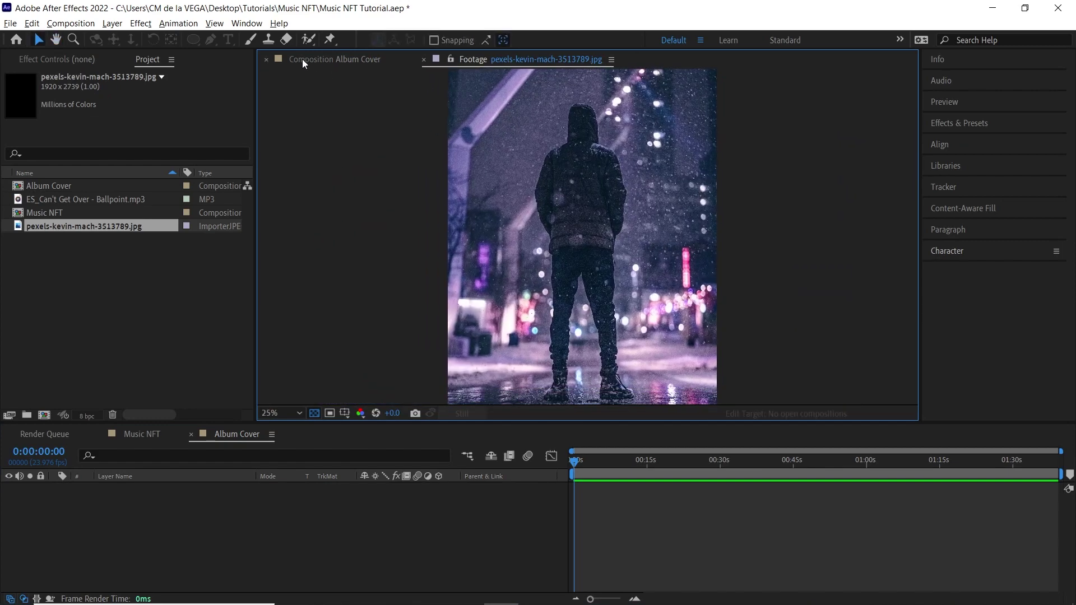
{"action": "left_click", "coordinate": [358, 59]}
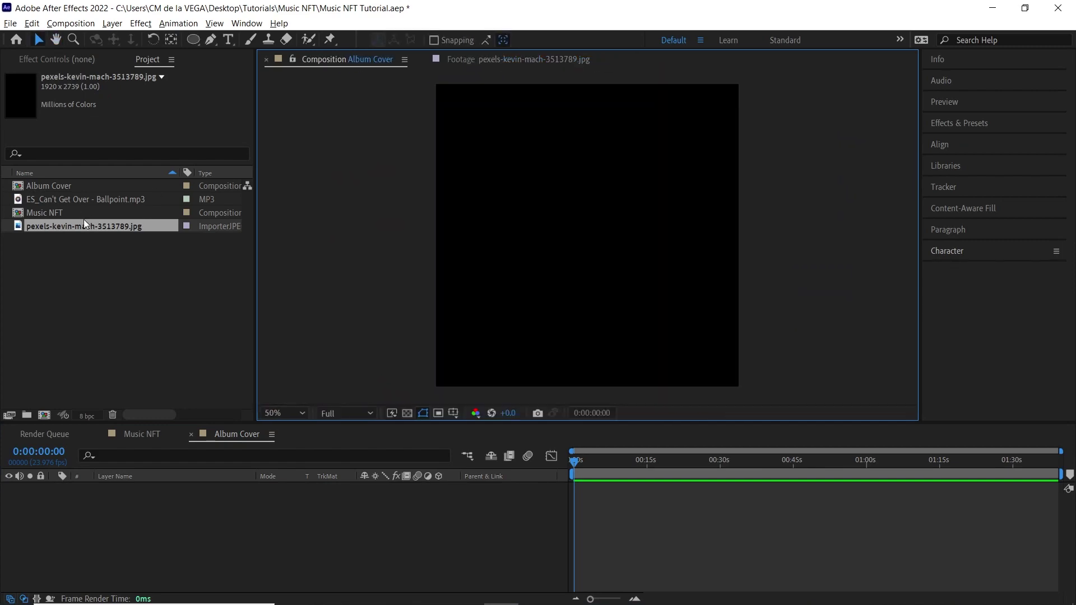
- Place the pexels JPG photo in the Album Cover composition at 60% scale, shifted down so the hooded figure's head is in frame
{"action": "left_click_drag", "start_coordinate": [92, 227], "coordinate": [110, 296]}
{"action": "left_click_drag", "start_coordinate": [163, 541], "coordinate": [164, 542]}
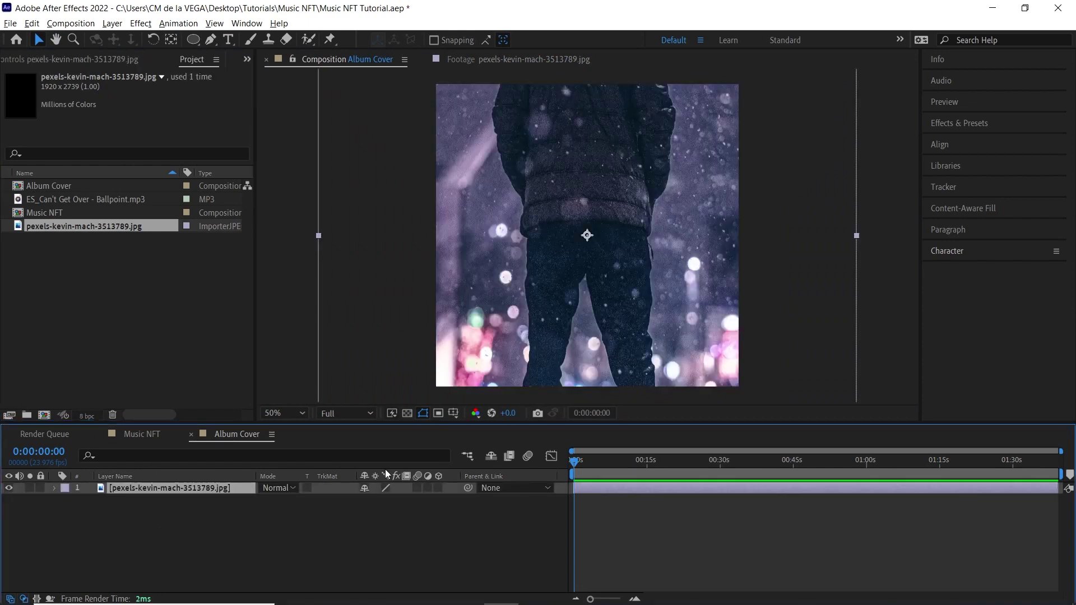
{"action": "key", "text": "s"}
{"action": "left_click_drag", "start_coordinate": [383, 502], "coordinate": [361, 502]}
{"action": "left_click_drag", "start_coordinate": [651, 188], "coordinate": [652, 225]}
{"action": "mouse_move", "coordinate": [707, 274]}
{"action": "left_mouse_down"}
{"action": "mouse_move", "coordinate": [699, 300]}
{"action": "mouse_move", "coordinate": [692, 267]}
{"action": "left_mouse_up"}
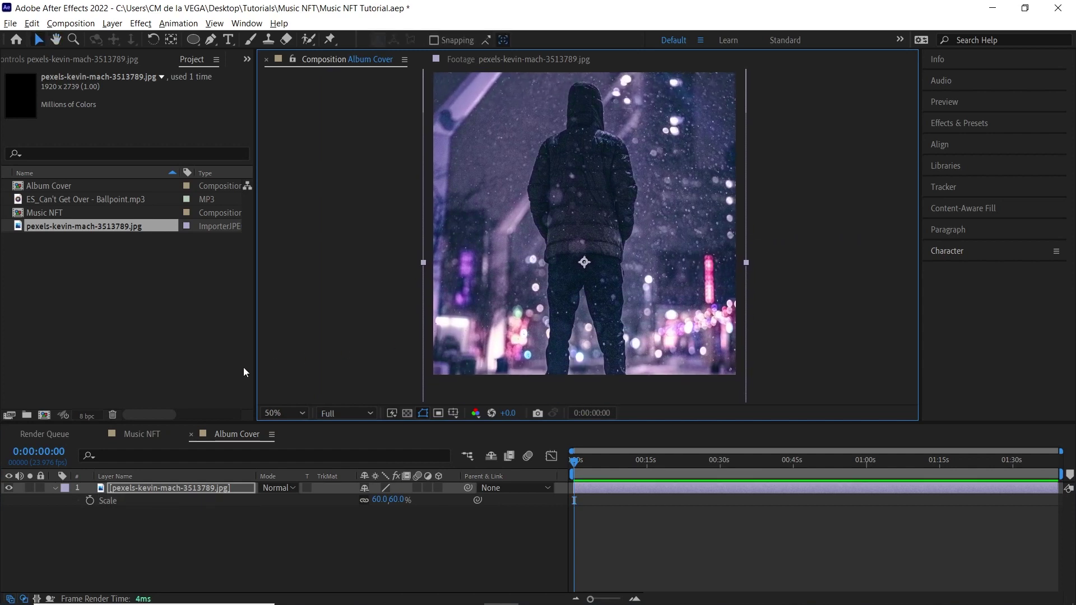
- Add a composition-sized solid with the cyan colour 52AAC3 to the Music NFT composition
{"action": "left_click", "coordinate": [147, 434]}
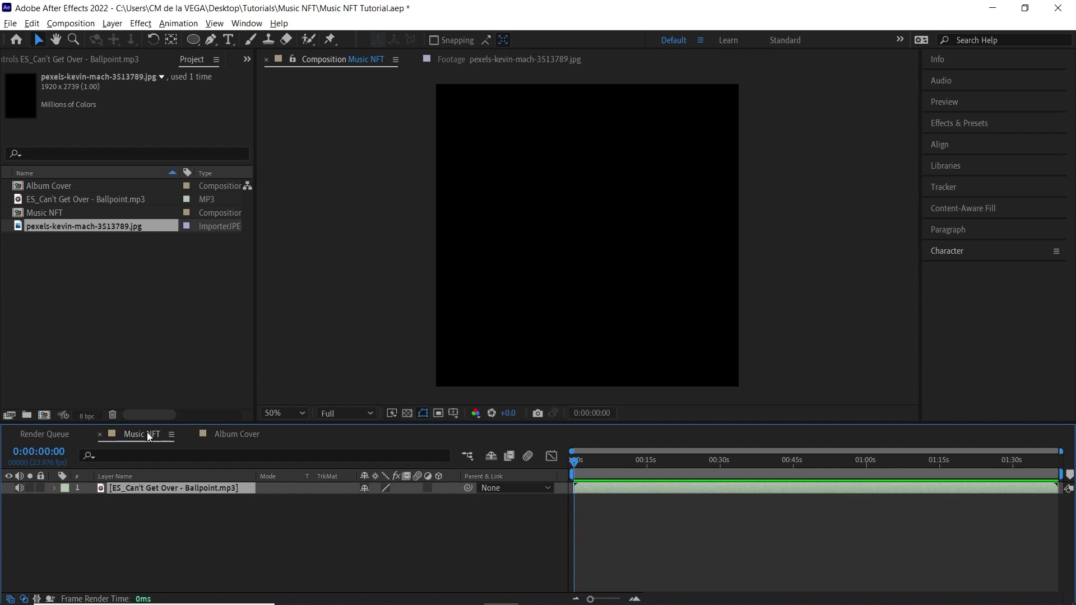
{"action": "key", "text": "ctrl+y"}
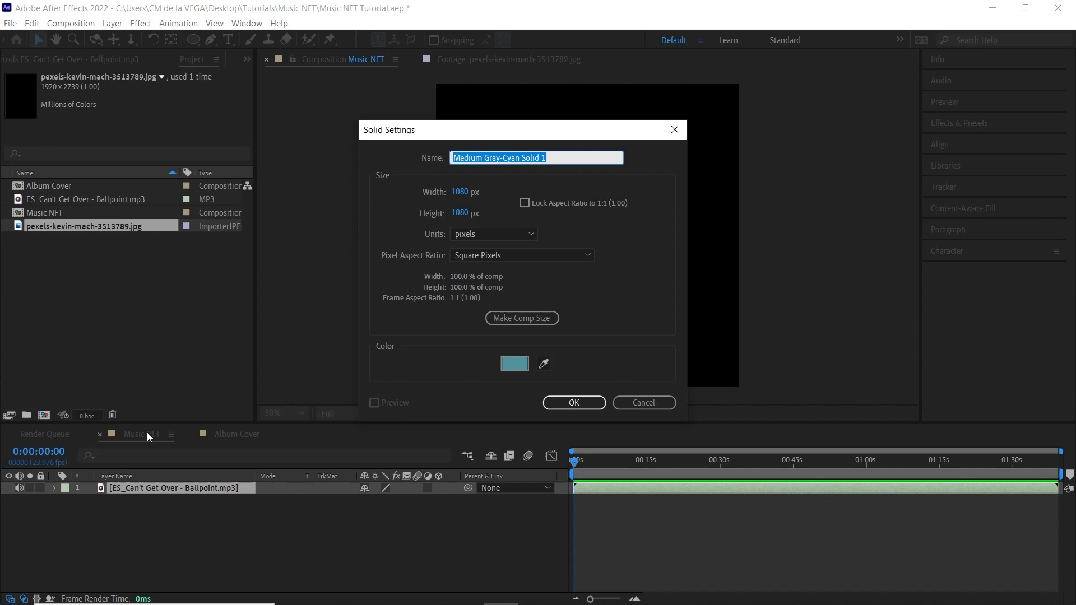
{"action": "left_click", "coordinate": [527, 317]}
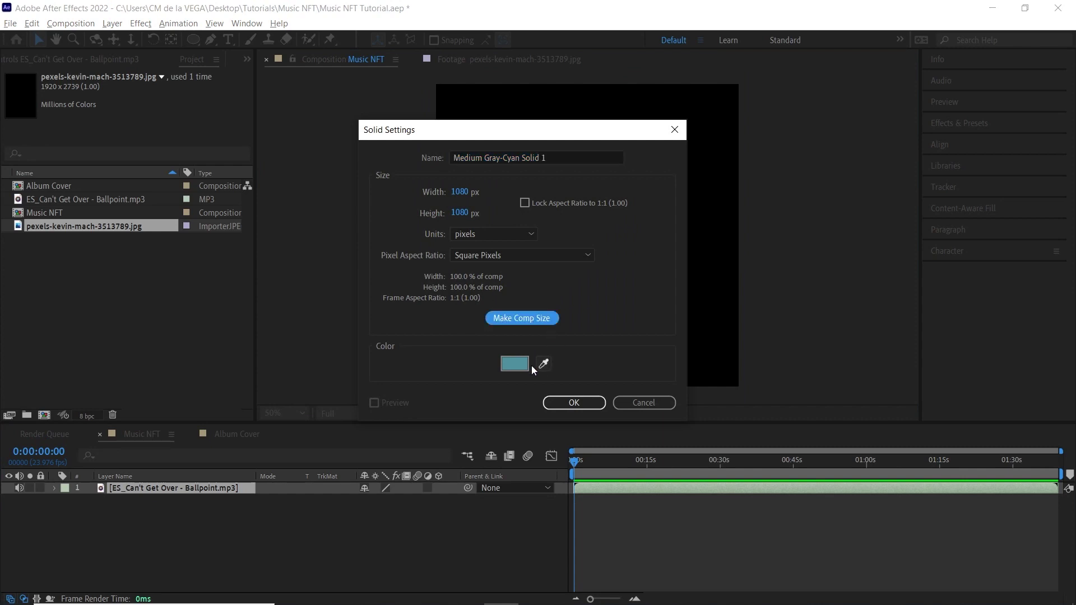
{"action": "left_click", "coordinate": [524, 364]}
{"action": "left_click", "coordinate": [240, 341]}
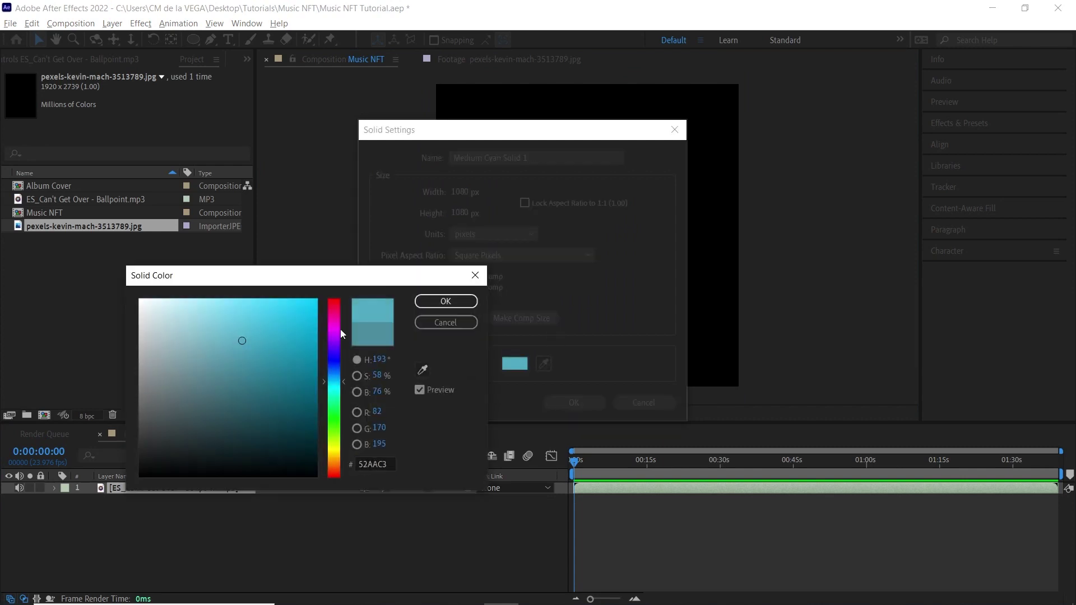
{"action": "left_click", "coordinate": [463, 301]}
{"action": "left_click", "coordinate": [582, 401]}
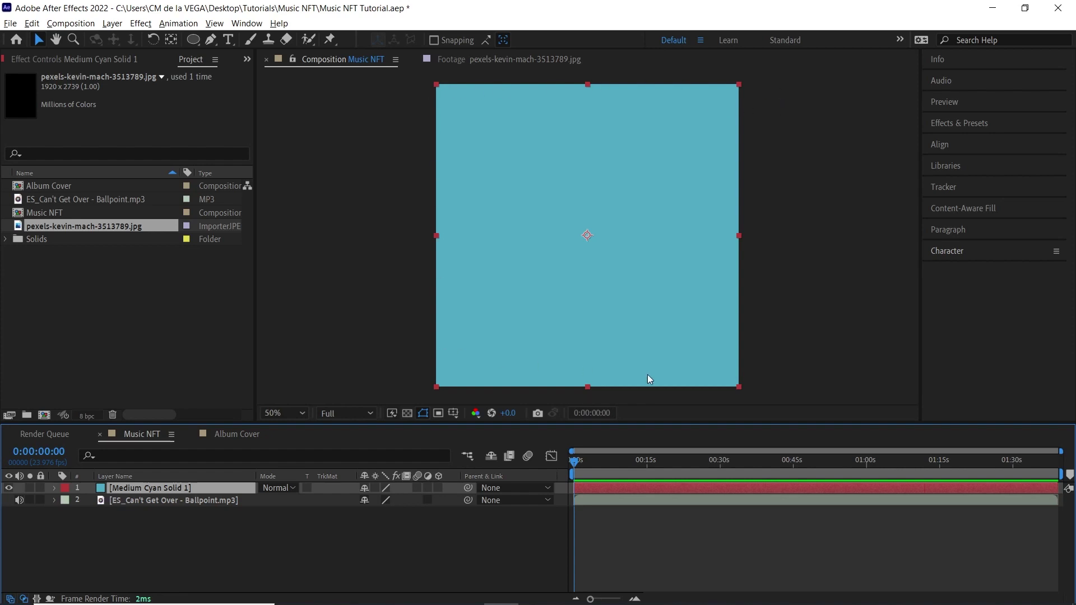
- Apply a full-size elliptical mask to the cyan solid and shrink it evenly around its centre, leaving a margin inside the frame
{"action": "left_click", "coordinate": [192, 42]}
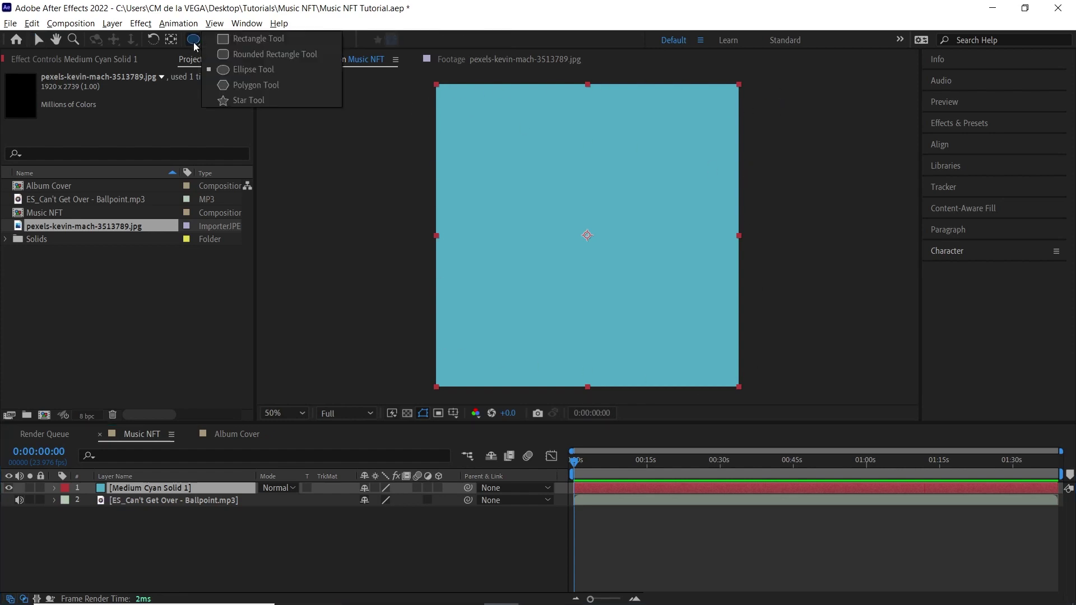
{"action": "left_click", "coordinate": [277, 71]}
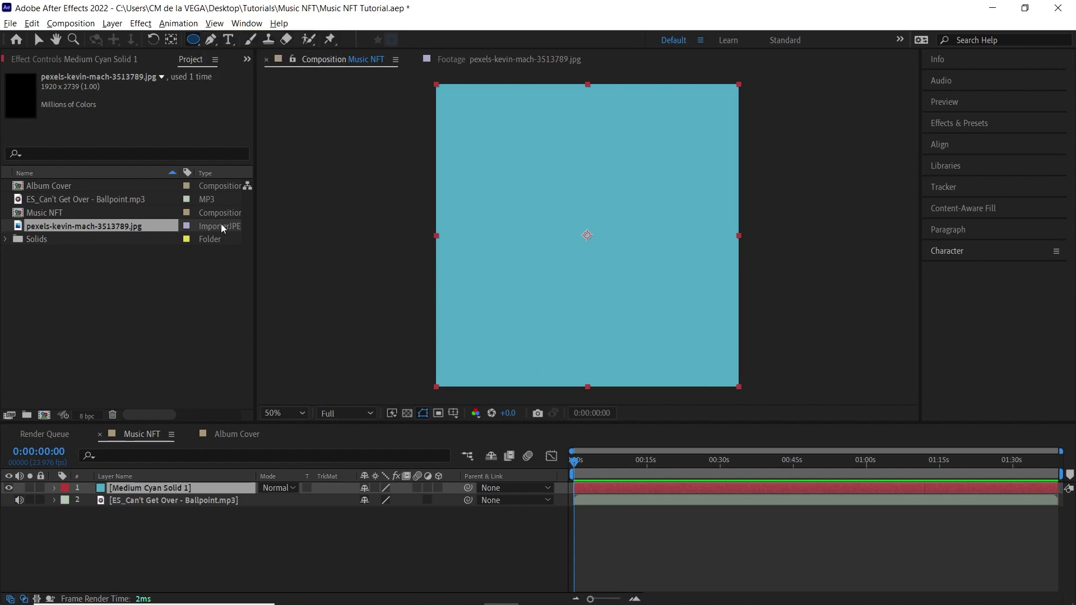
{"action": "double_click", "coordinate": [194, 39]}
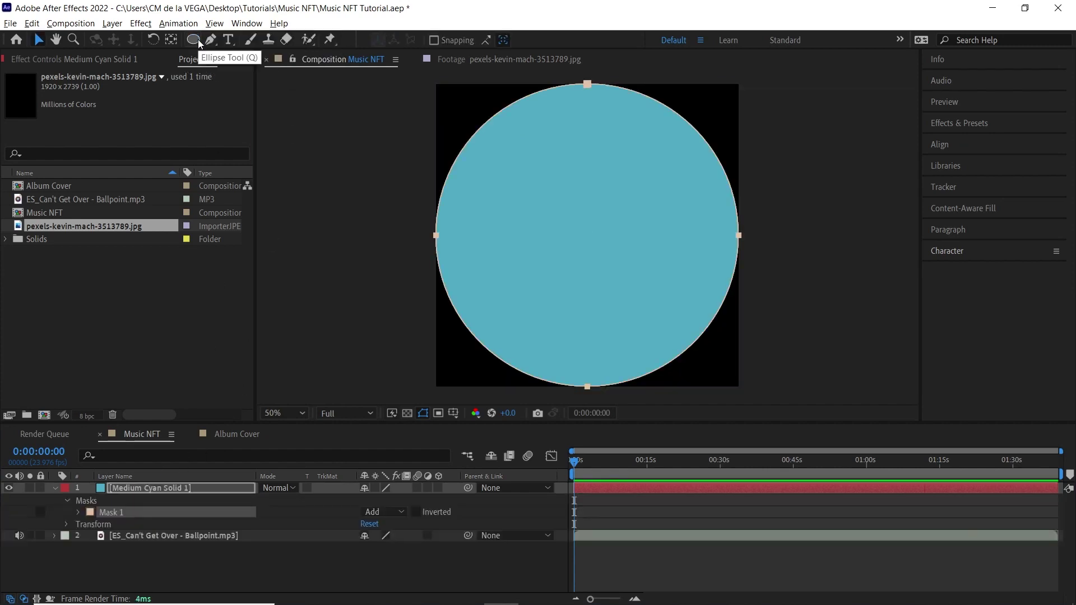
{"action": "key", "text": "v"}
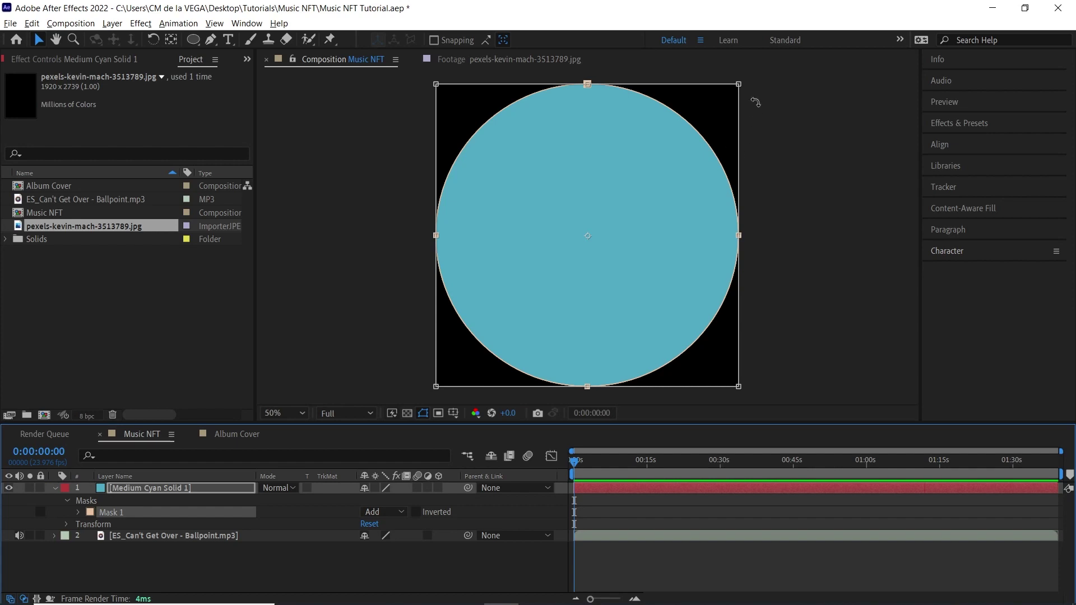
{"action": "left_click_drag", "start_coordinate": [739, 84], "coordinate": [714, 108]}
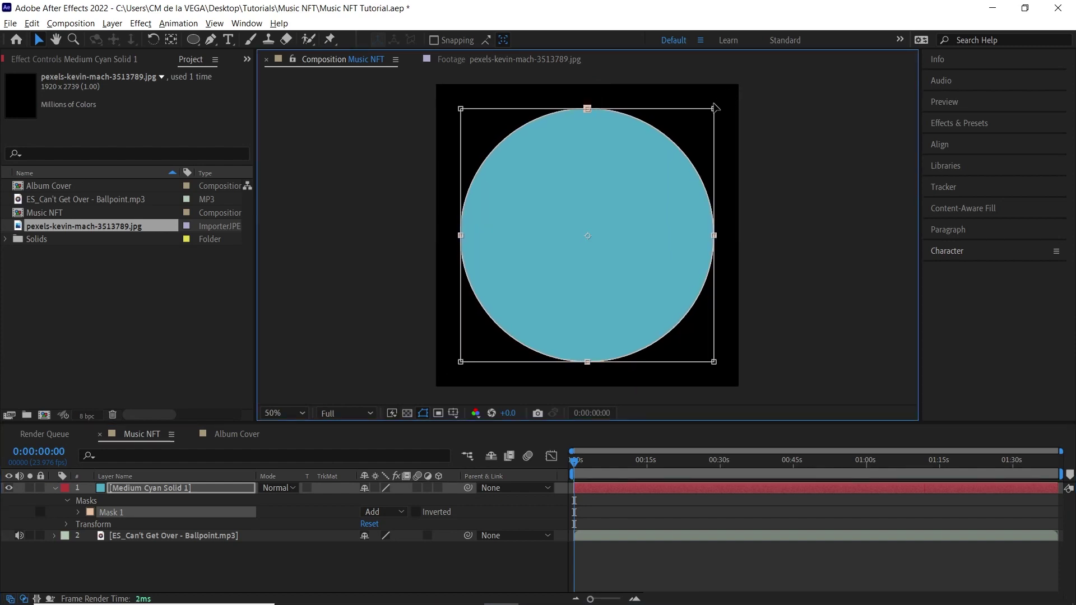
- Rename the cyan solid's mask to Circle Mask
{"action": "left_click", "coordinate": [125, 512]}
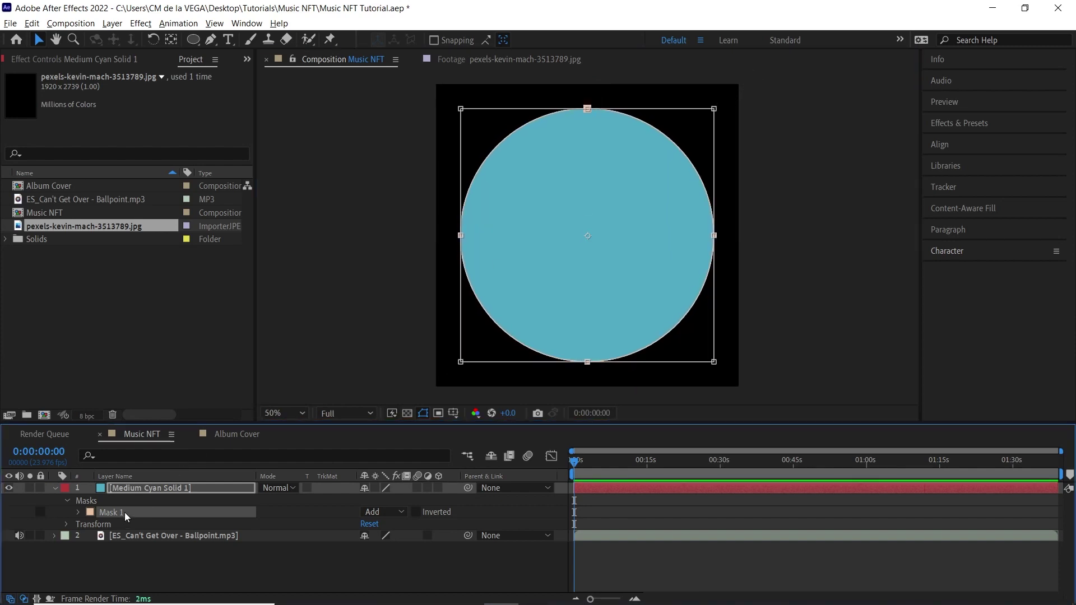
{"action": "key", "text": "Return"}
{"action": "type", "text": "Circ"}
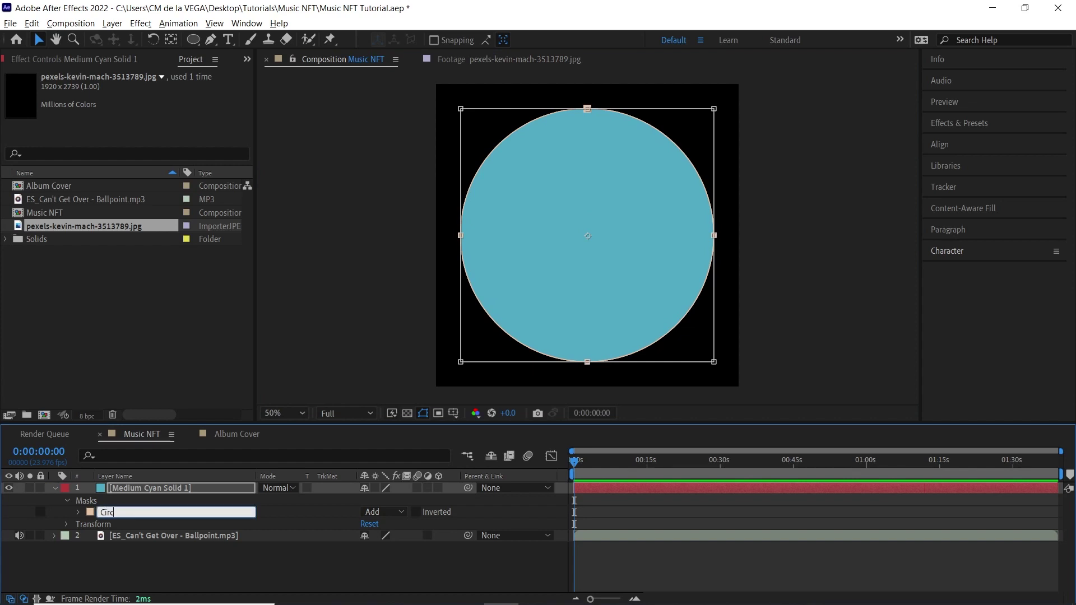
{"action": "type", "text": "le Mask"}
{"action": "key", "text": "Return"}
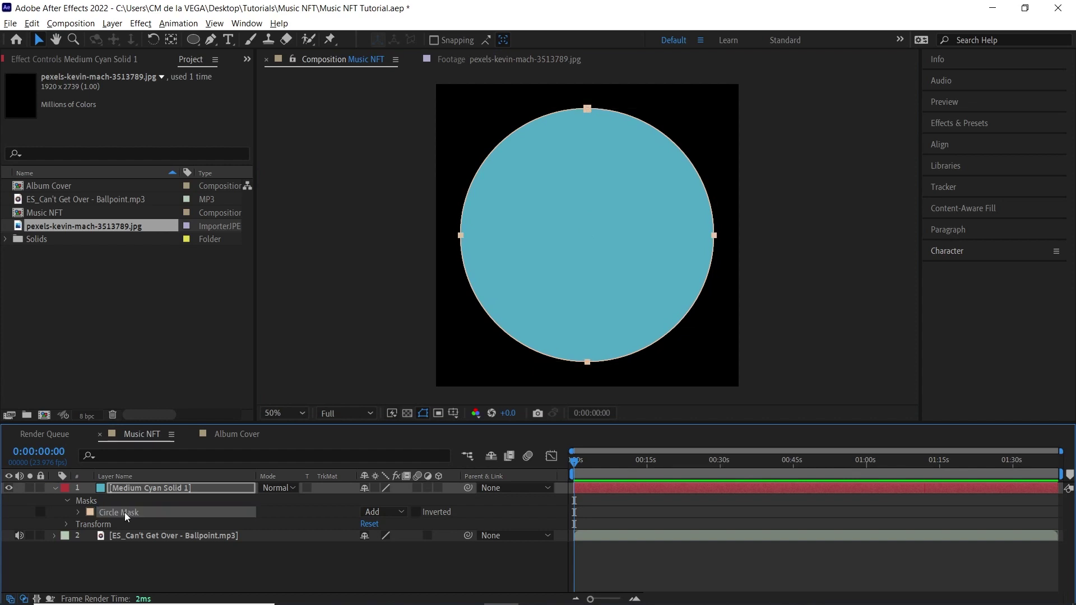
- Rename the cyan solid layer to Audio Spectrum and set its Circle Mask mode to None
{"action": "left_click", "coordinate": [171, 488]}
{"action": "key", "text": "Return"}
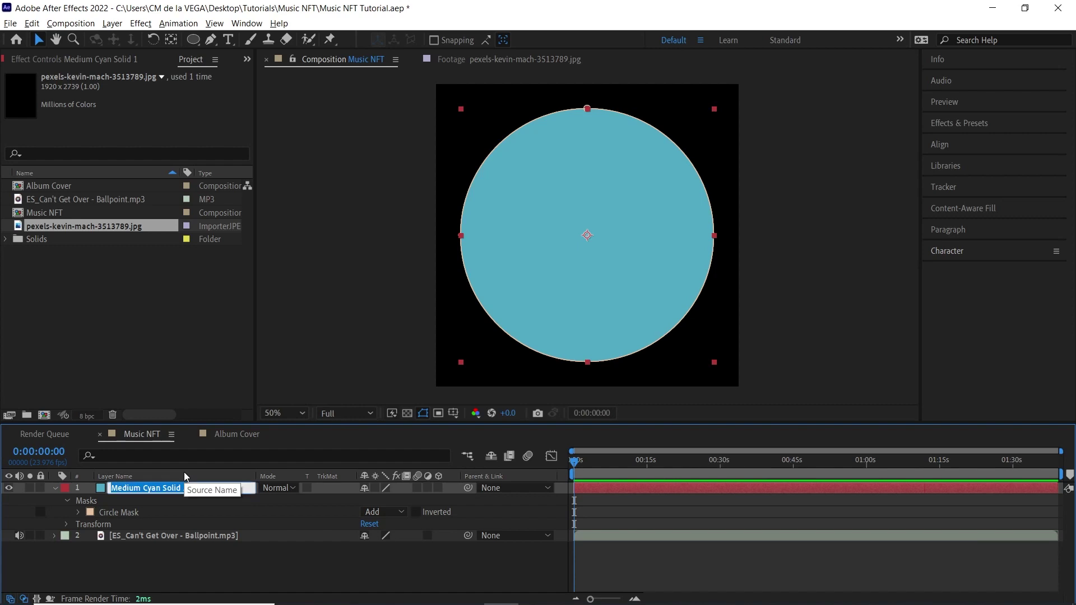
{"action": "type", "text": "Audio Spectrum"}
{"action": "key", "text": "Return"}
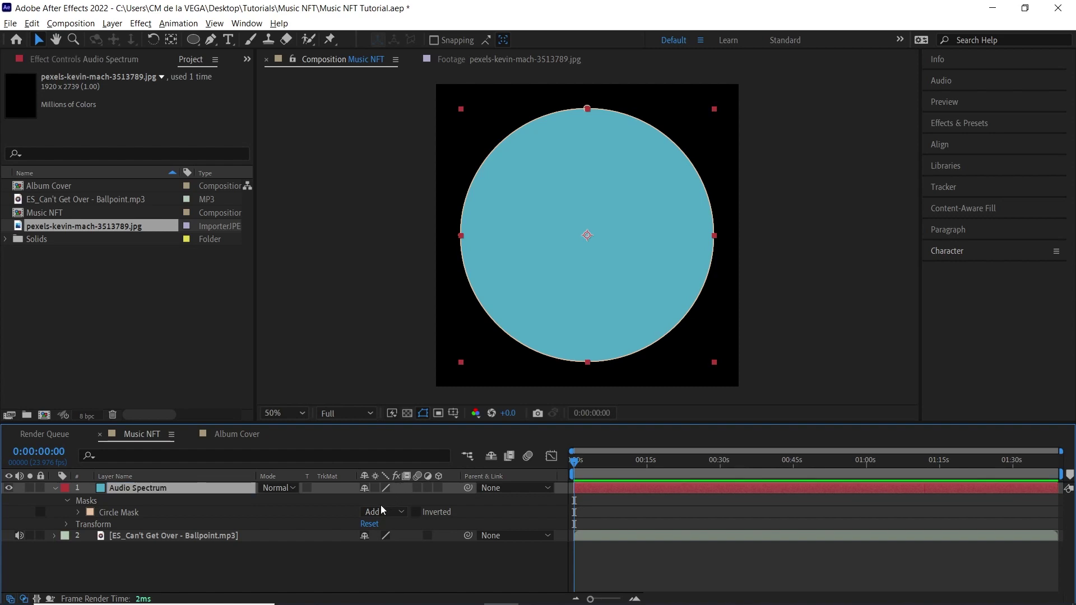
{"action": "left_click", "coordinate": [383, 511]}
{"action": "left_click", "coordinate": [391, 418]}
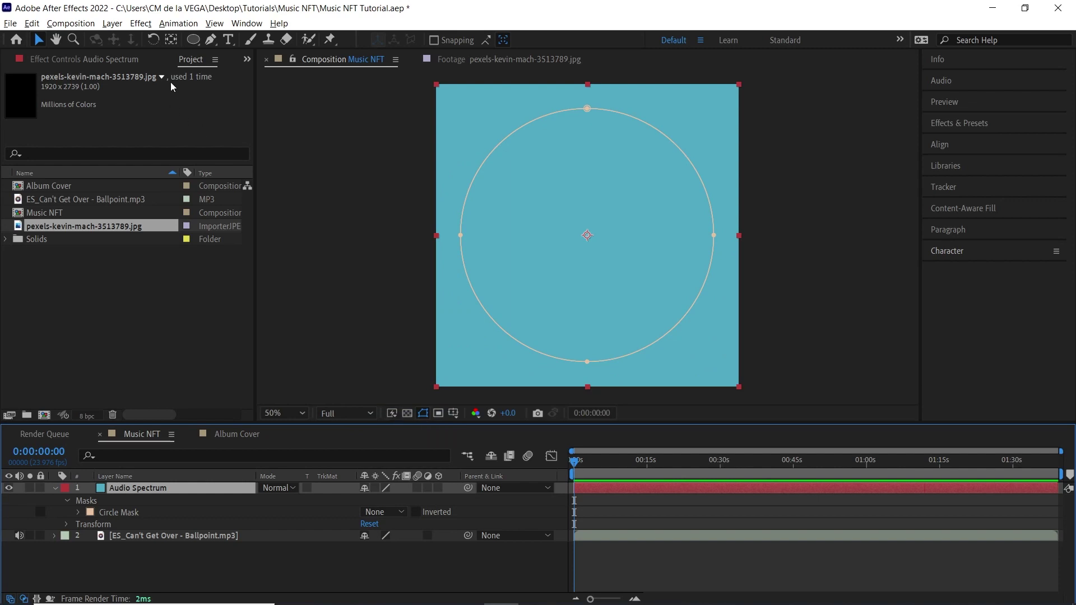
- Apply the Audio Spectrum effect to the solid with ES_Can't Get Over - Ballpoint.mp3 as its audio layer, and preview it from about 15 seconds
{"action": "left_click", "coordinate": [141, 22]}
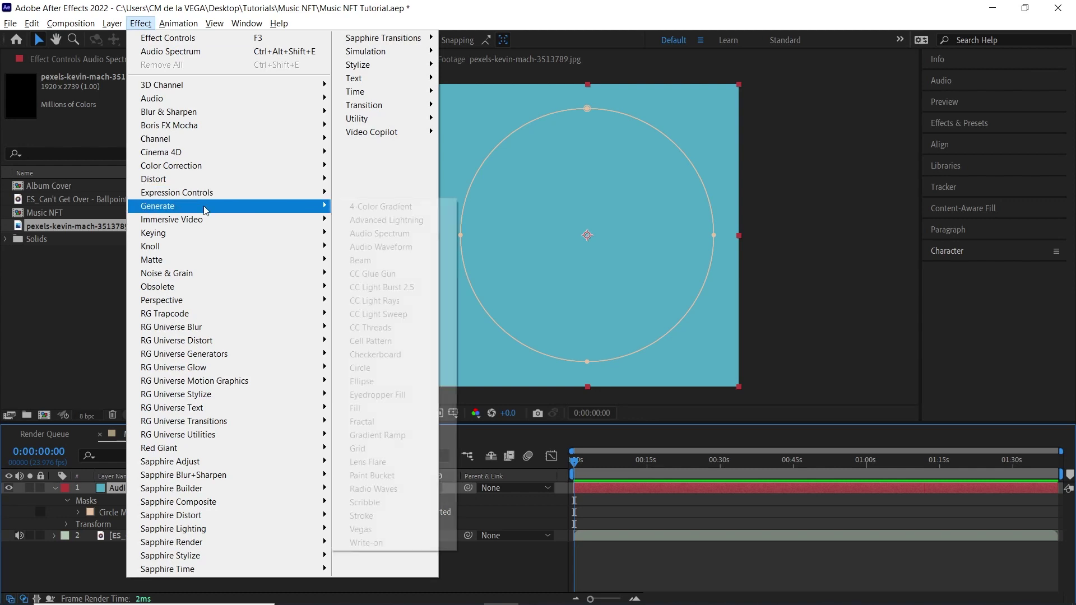
{"action": "mouse_move", "coordinate": [203, 207]}
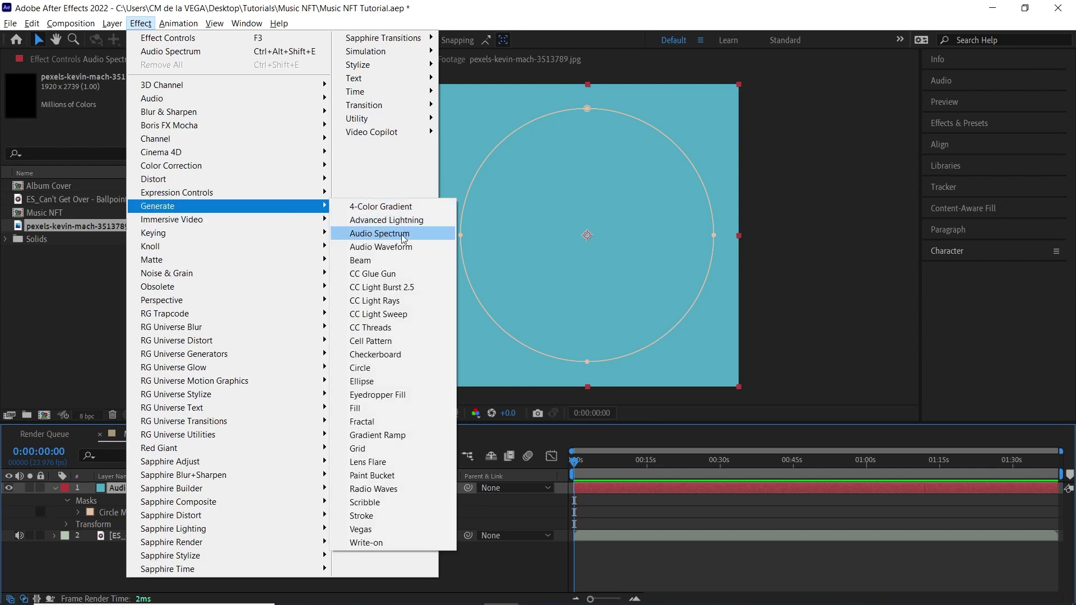
{"action": "left_click", "coordinate": [419, 237]}
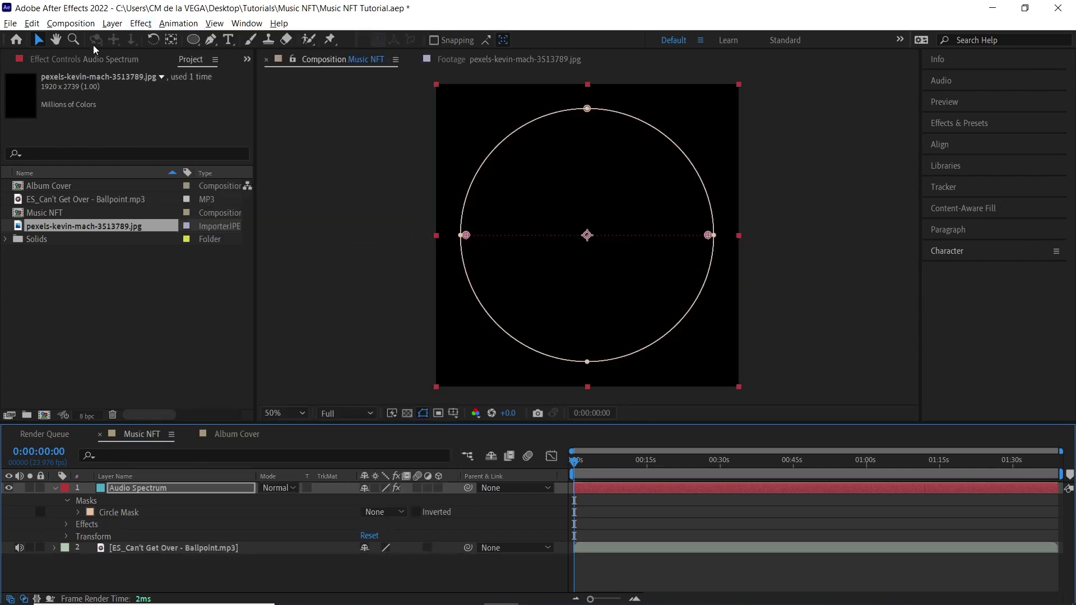
{"action": "left_click", "coordinate": [88, 64]}
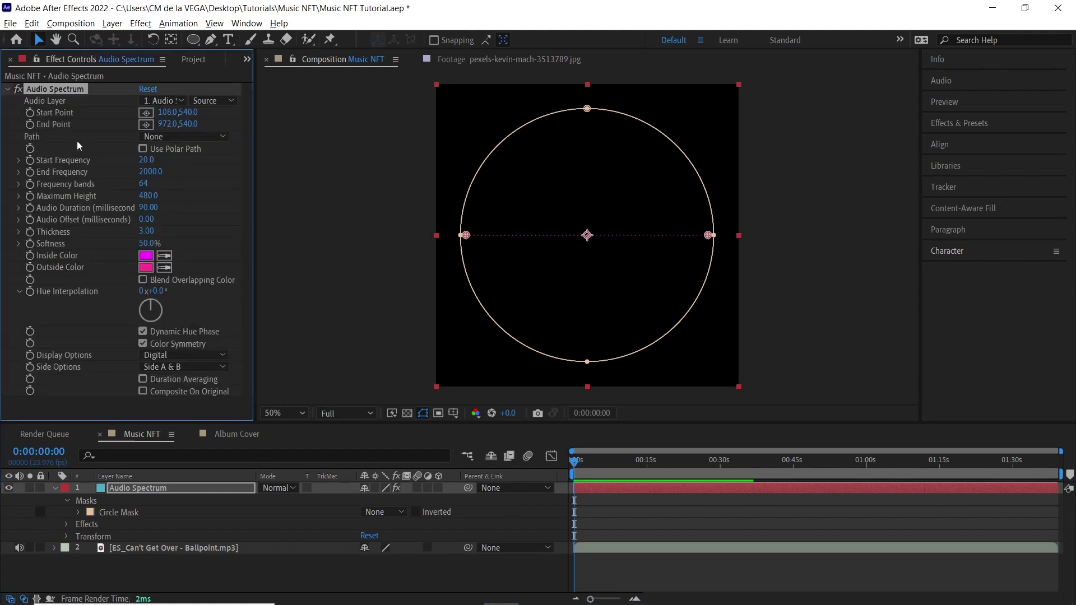
{"action": "left_click", "coordinate": [162, 101]}
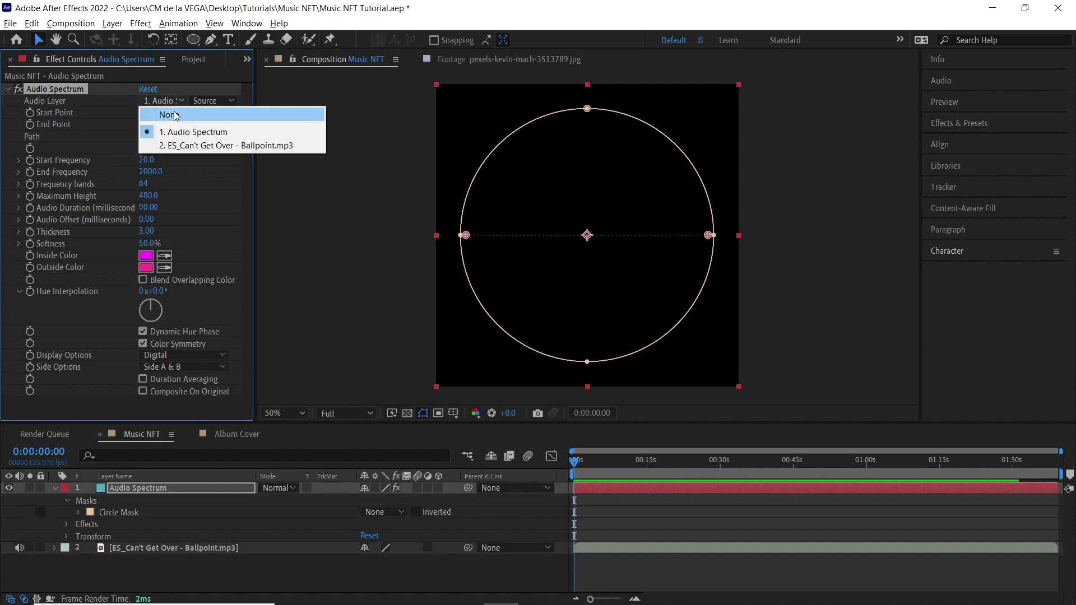
{"action": "left_click", "coordinate": [218, 148]}
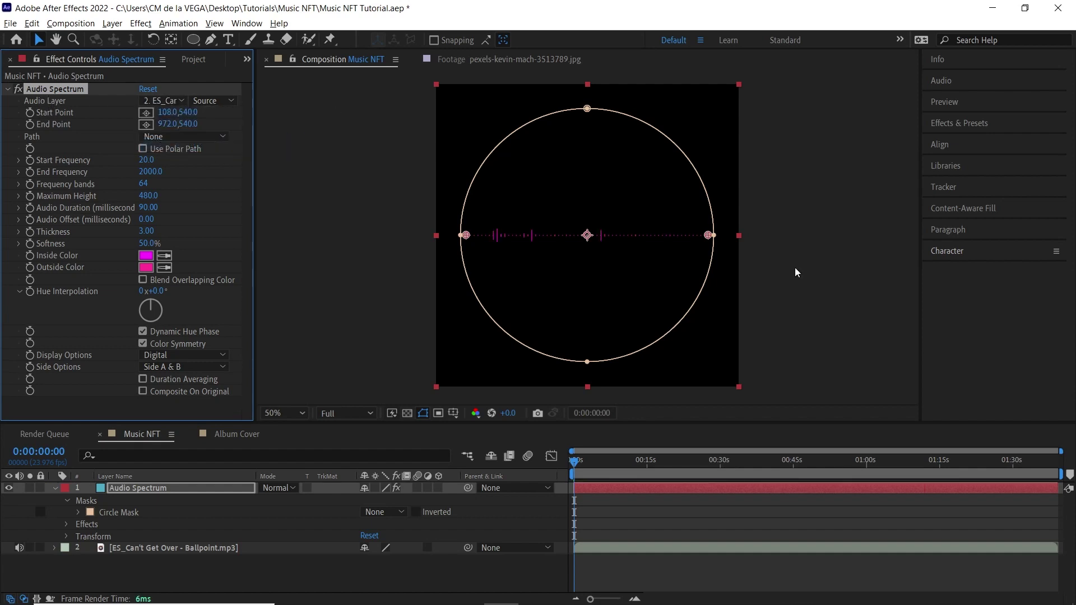
{"action": "left_click", "coordinate": [648, 464]}
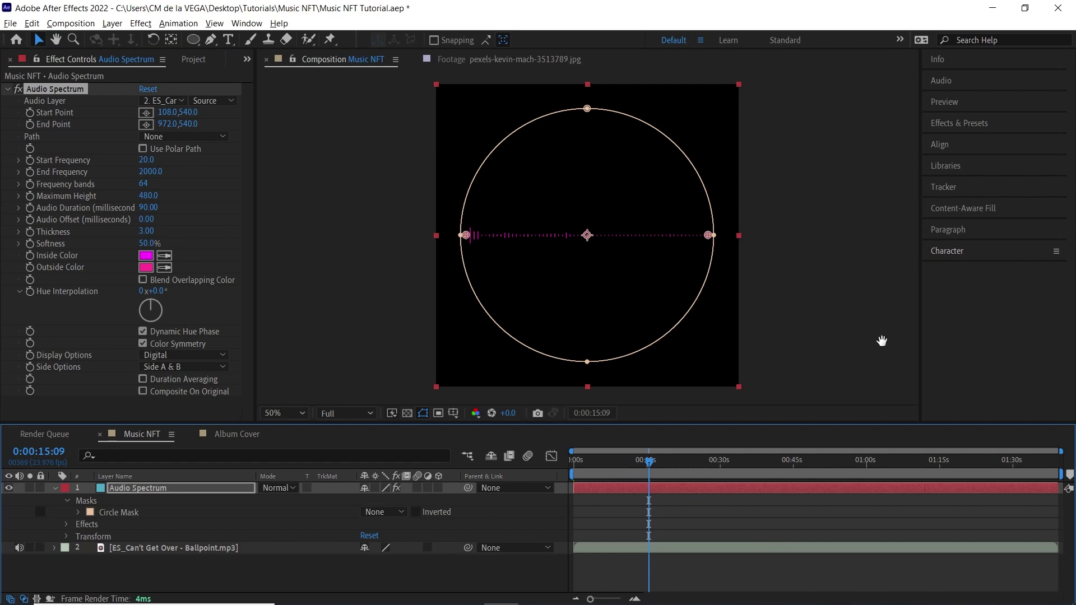
{"action": "key", "text": "space"}
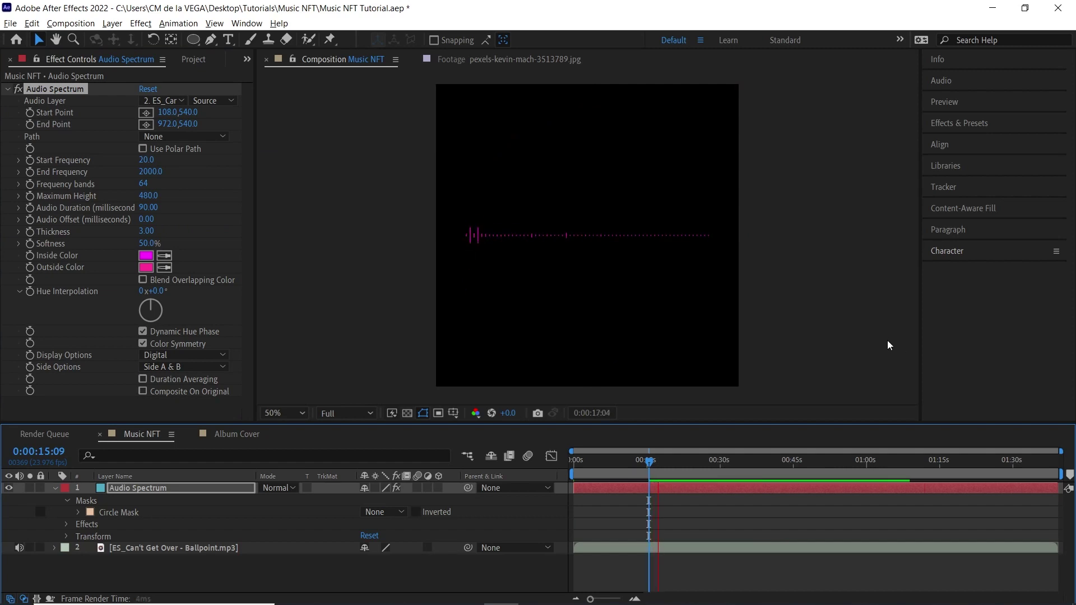
{"action": "key", "text": "space"}
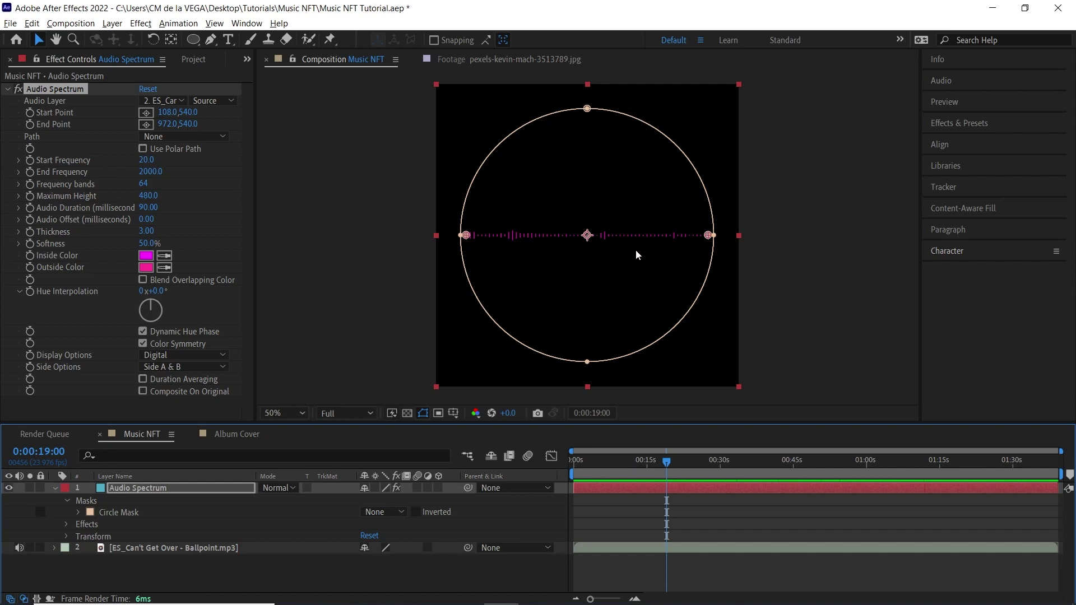
- Set the Audio Spectrum effect's path to Circle Mask and preview the spectrum
{"action": "left_click", "coordinate": [43, 138]}
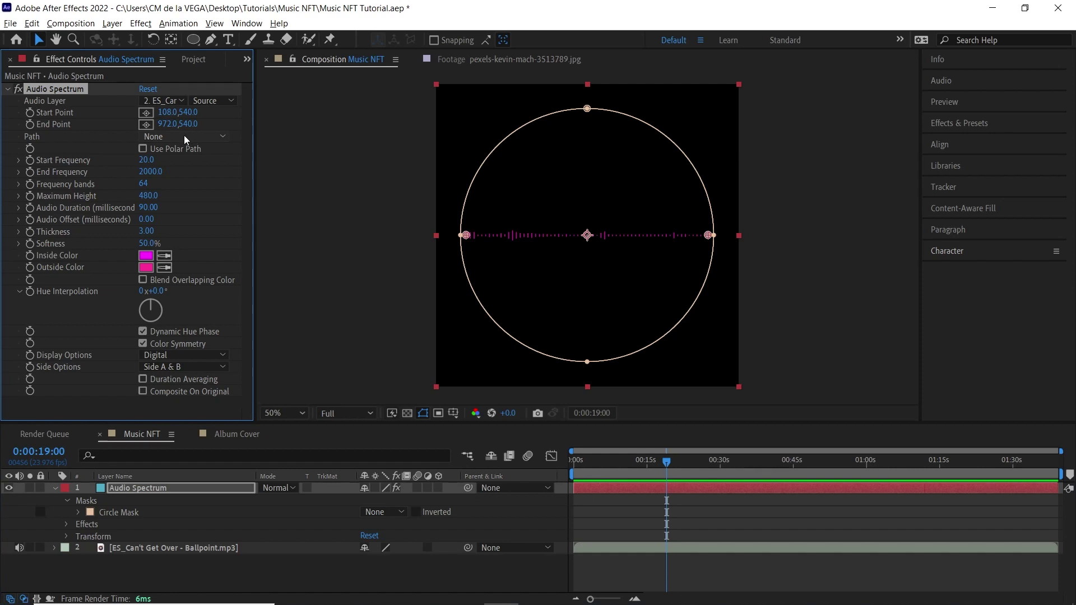
{"action": "left_click", "coordinate": [185, 138]}
{"action": "left_click", "coordinate": [197, 169]}
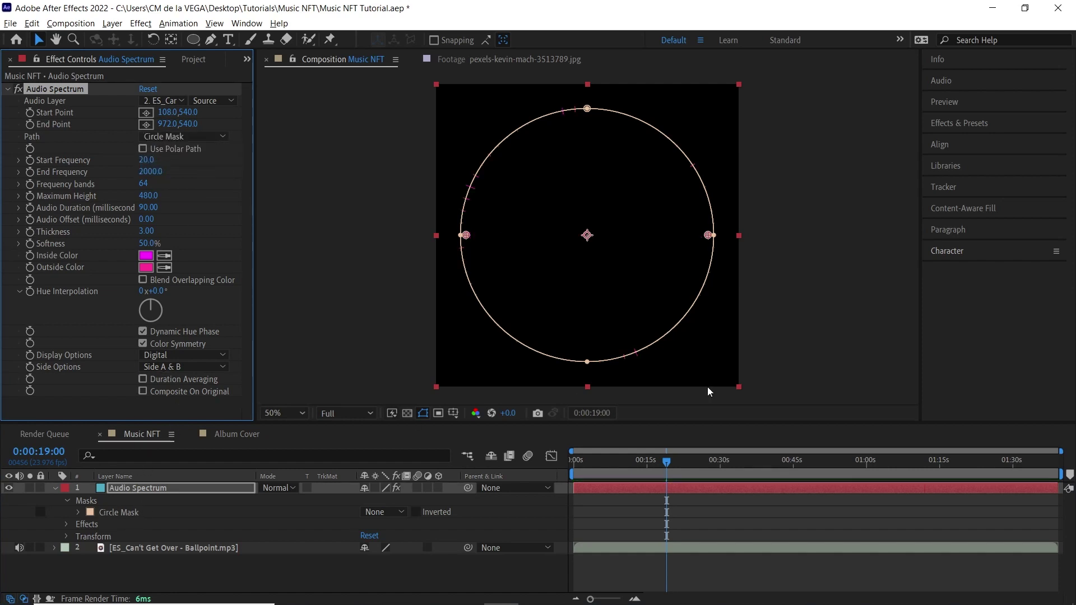
{"action": "key", "text": "space"}
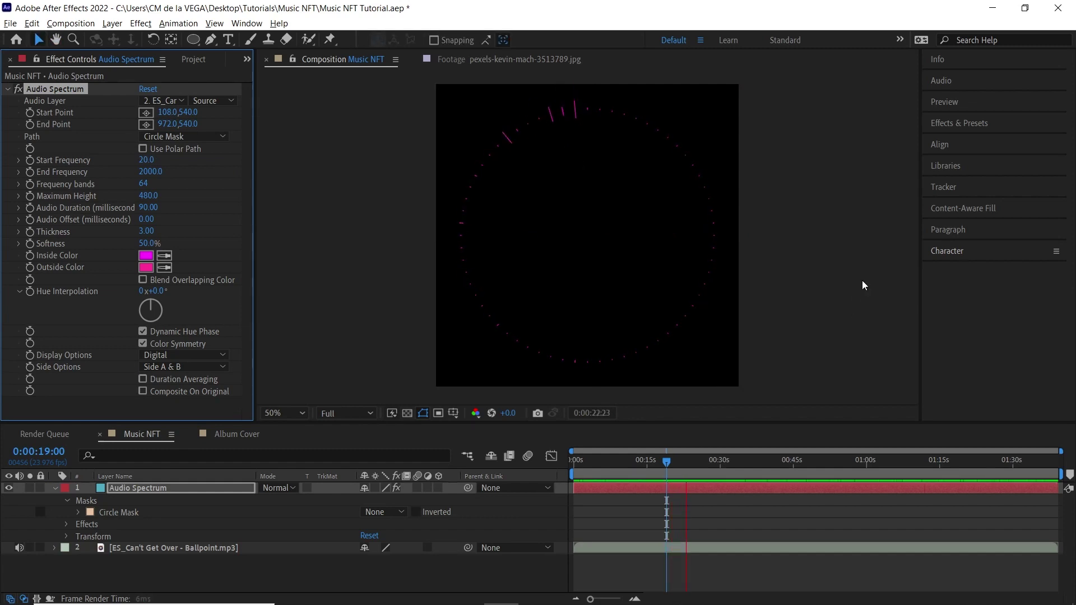
{"action": "key", "text": "space"}
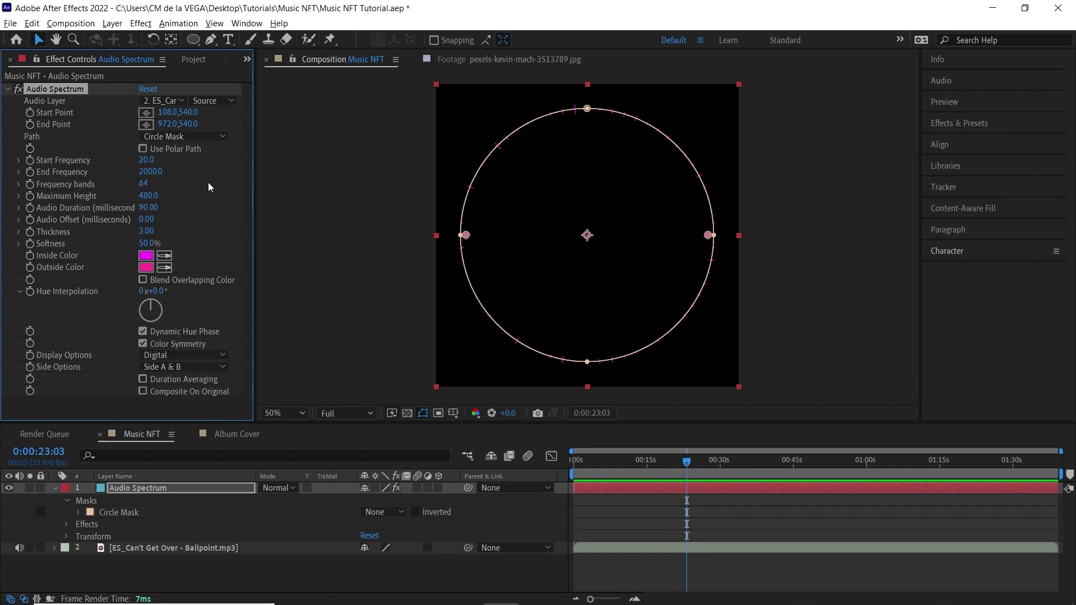
- Set the spectrum's maximum height to 300 and audio duration to 0.5 milliseconds, and preview it from about 15 seconds
{"action": "left_click", "coordinate": [150, 196]}
{"action": "type", "text": "300"}
{"action": "key", "text": "Return"}
{"action": "left_click", "coordinate": [148, 207]}
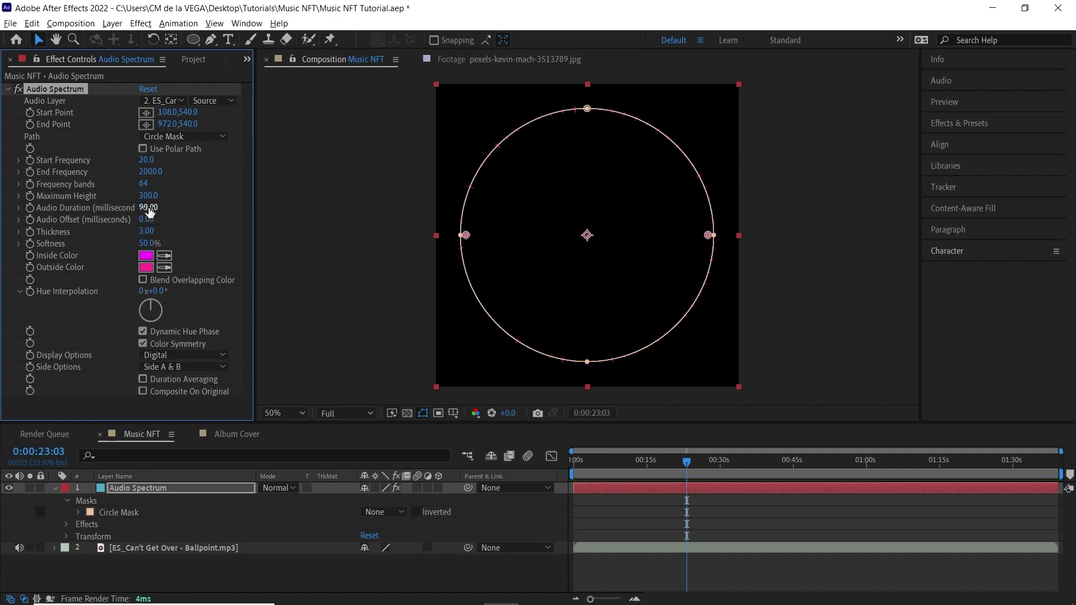
{"action": "type", "text": ".5"}
{"action": "key", "text": "Return"}
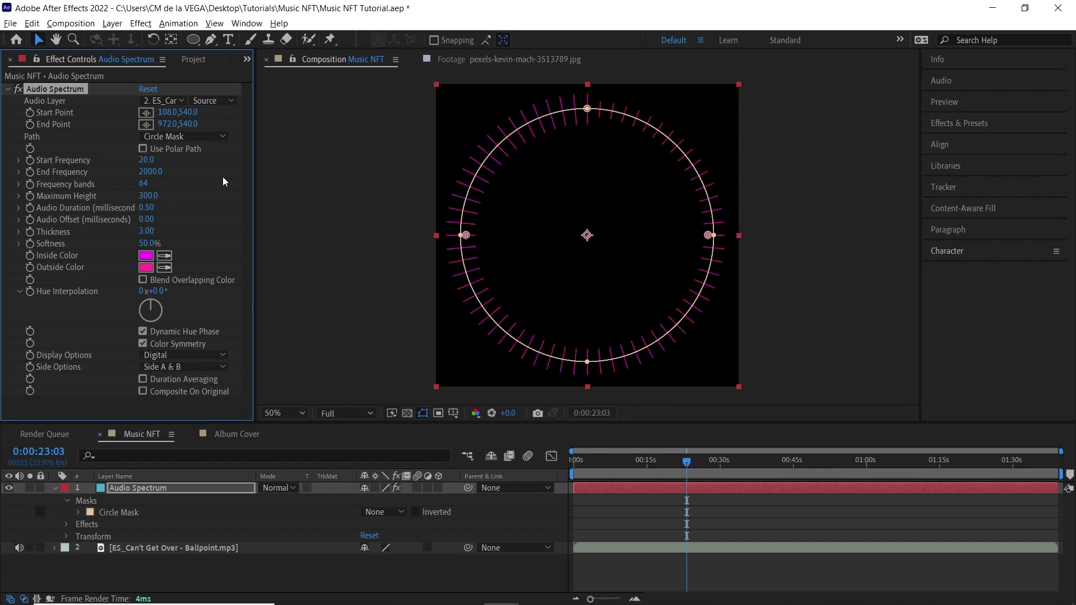
{"action": "left_click", "coordinate": [649, 461]}
{"action": "key", "text": "space"}
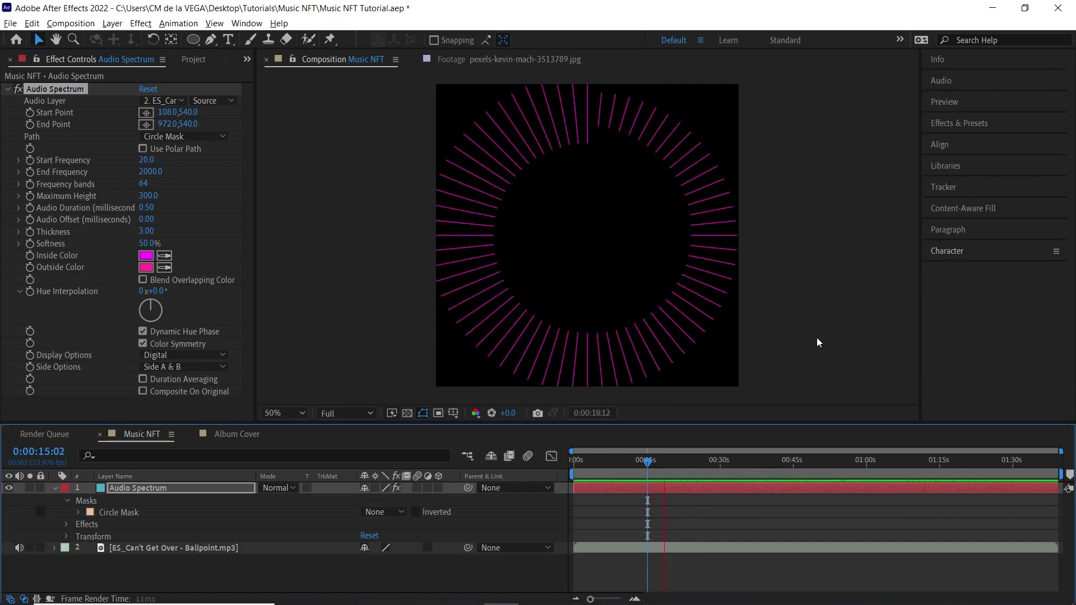
{"action": "key", "text": "space"}
- Set the spectrum's thickness to 15 and its softness to 0%
{"action": "left_click", "coordinate": [146, 231]}
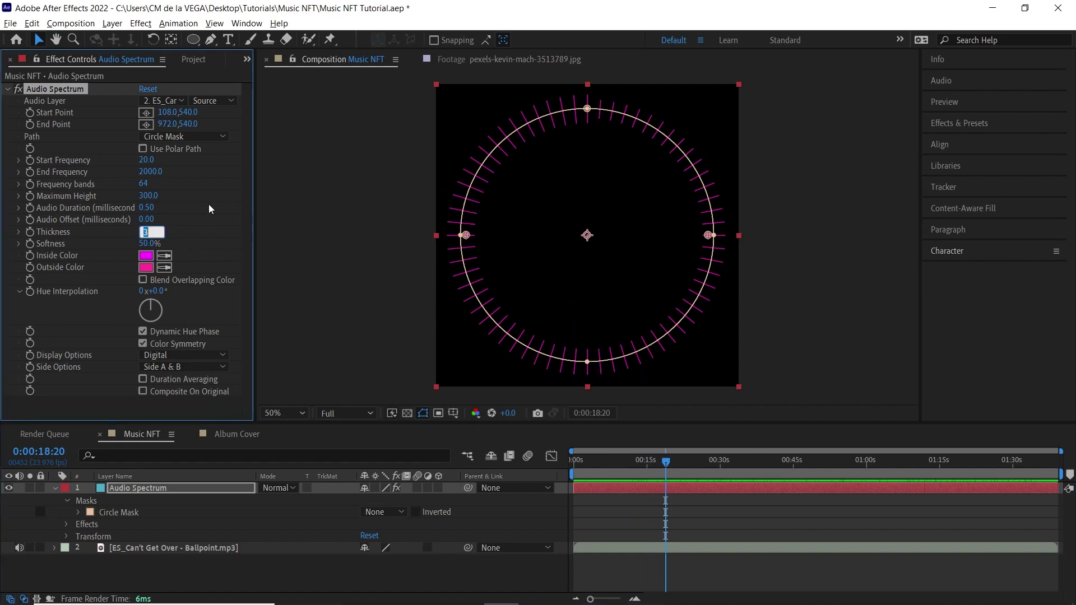
{"action": "type", "text": "15"}
{"action": "key", "text": "Return"}
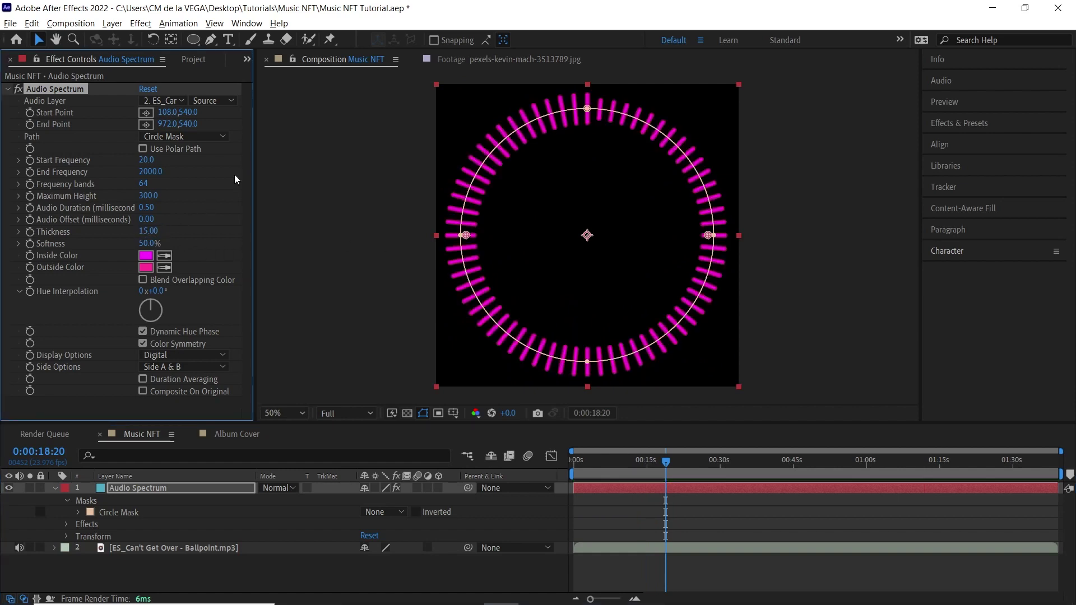
{"action": "left_click", "coordinate": [147, 243]}
{"action": "type", "text": "0"}
{"action": "key", "text": "Return"}
- Change both the inside and outside colours of the spectrum to white
{"action": "left_click", "coordinate": [146, 255]}
{"action": "left_click_drag", "start_coordinate": [198, 347], "coordinate": [120, 295]}
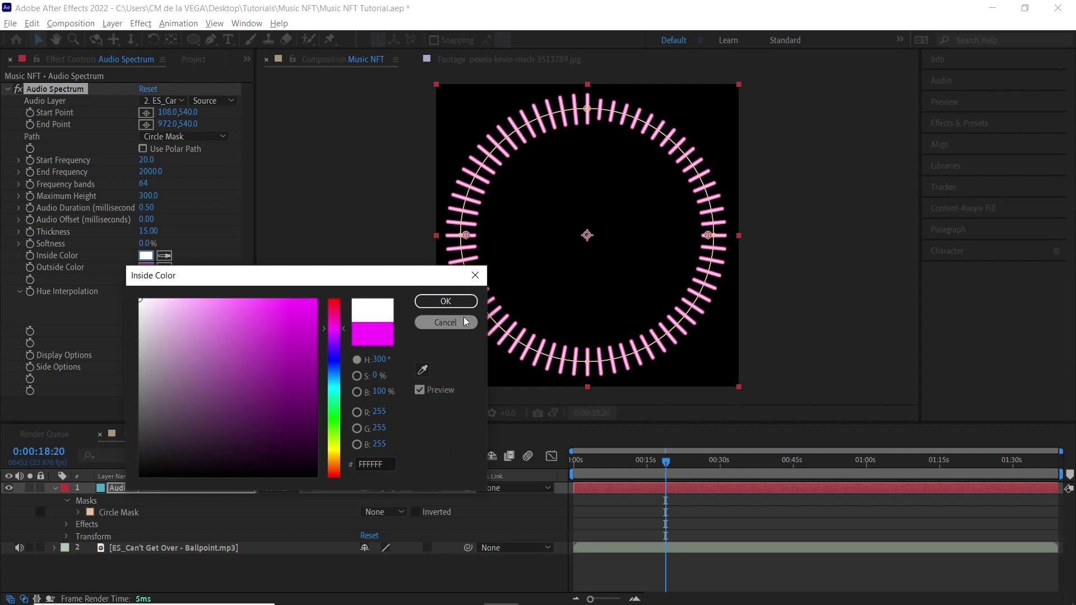
{"action": "left_click", "coordinate": [445, 301]}
{"action": "left_click", "coordinate": [145, 267]}
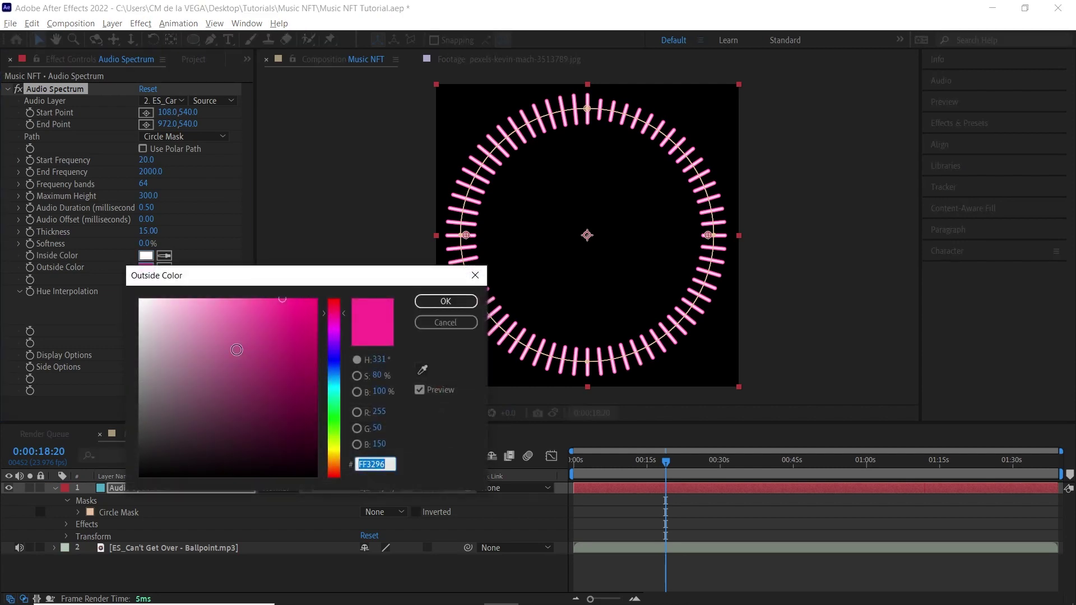
{"action": "left_click_drag", "start_coordinate": [236, 348], "coordinate": [140, 300]}
{"action": "left_click", "coordinate": [446, 302]}
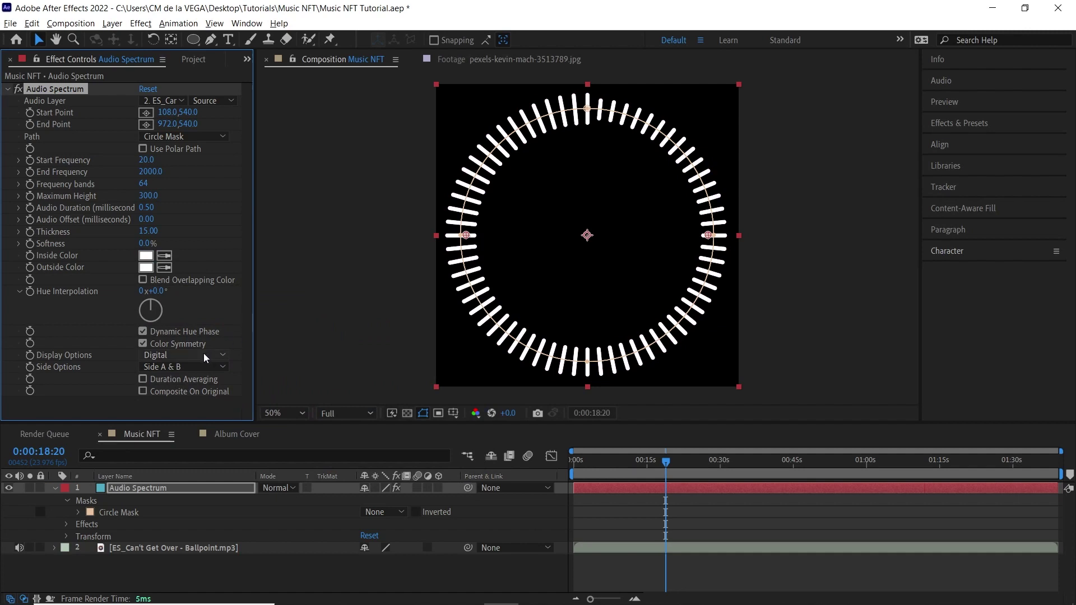
- Try the Analog lines and Analog dots display options on the spectrum, and return it to Digital
{"action": "left_click", "coordinate": [185, 355]}
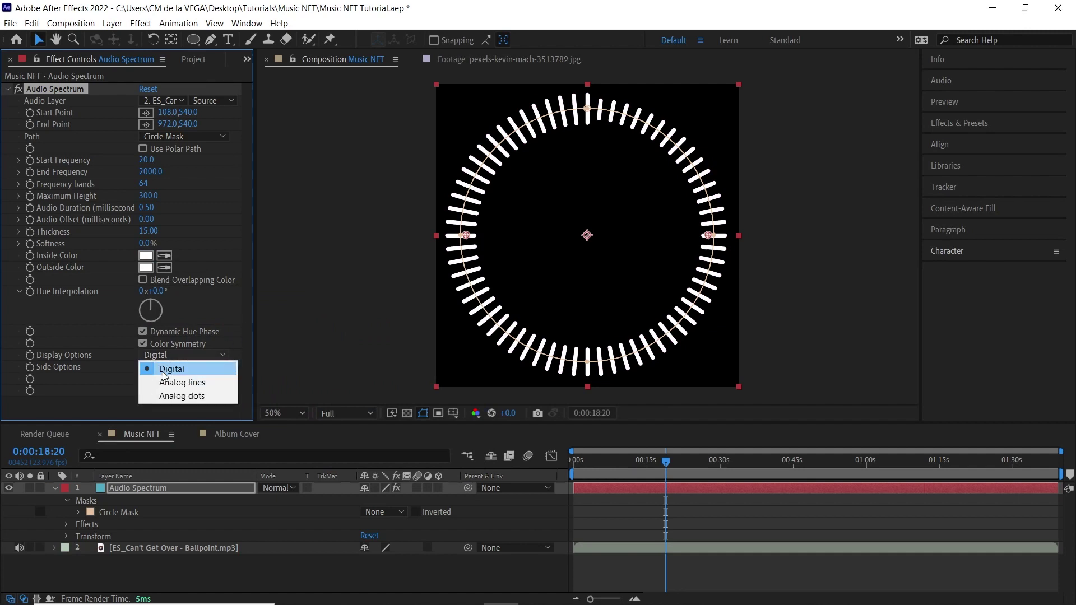
{"action": "left_click", "coordinate": [182, 382]}
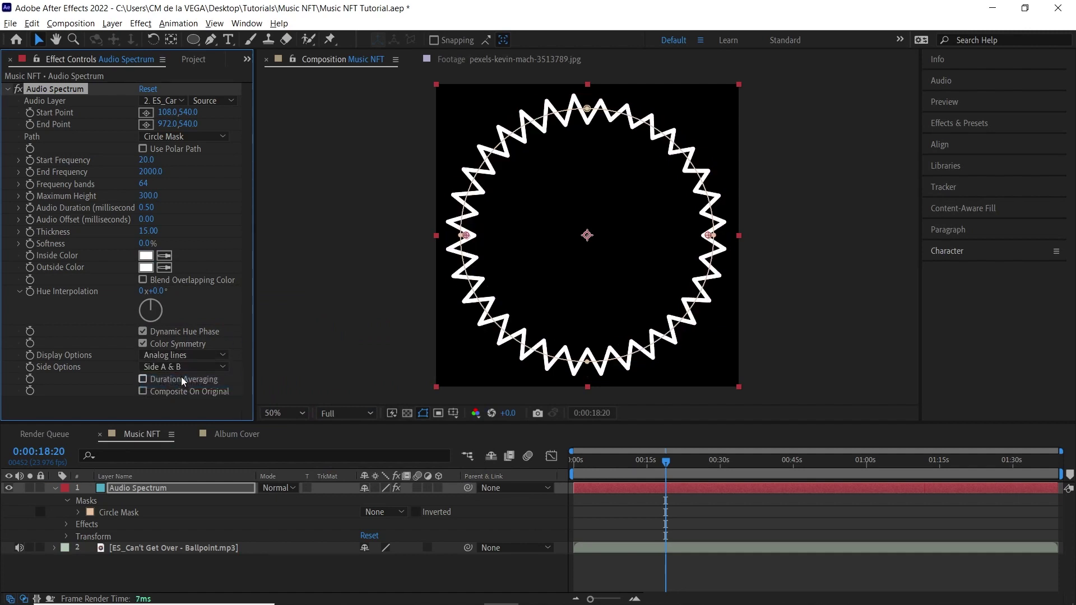
{"action": "left_click", "coordinate": [179, 355]}
{"action": "left_click", "coordinate": [182, 395]}
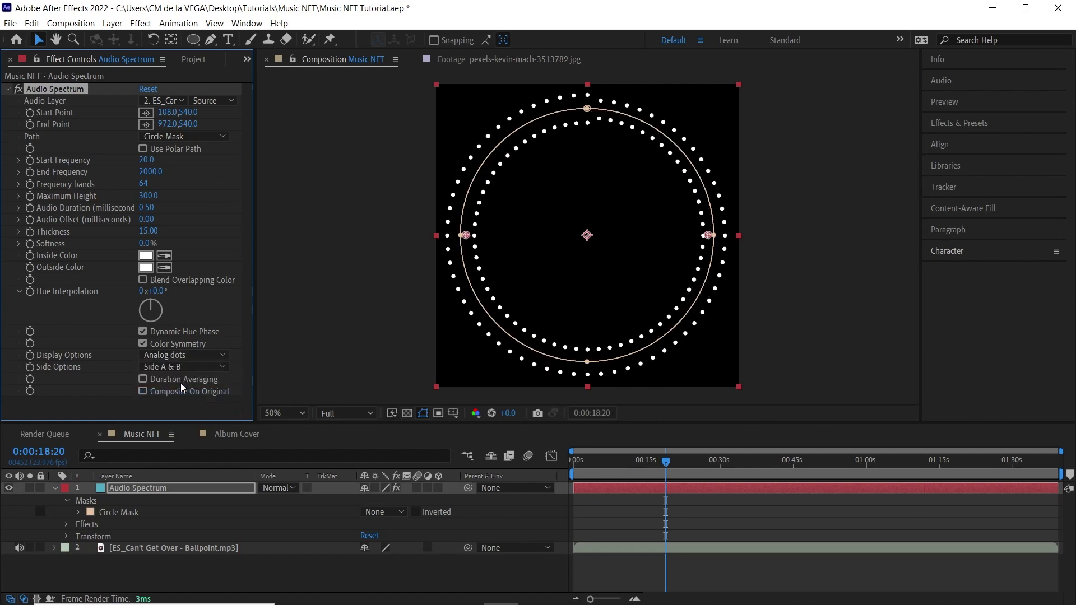
{"action": "key", "text": "space"}
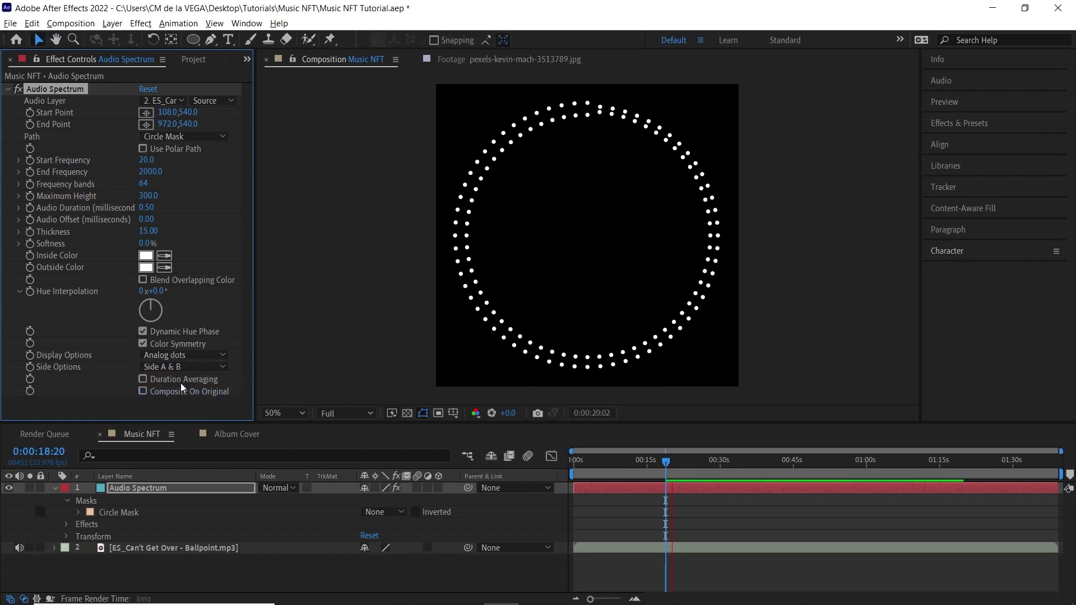
{"action": "key", "text": "space"}
{"action": "left_click", "coordinate": [180, 355]}
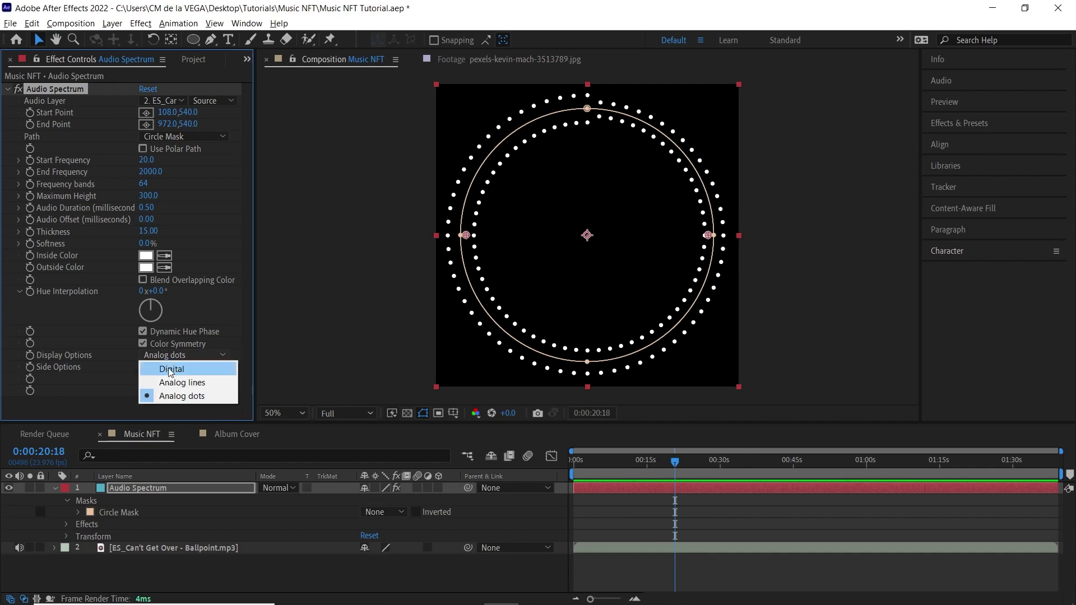
{"action": "left_click", "coordinate": [188, 369]}
- Try the Side A and Side B options on the spectrum with previews, and return it to Side A & B
{"action": "left_click", "coordinate": [188, 369]}
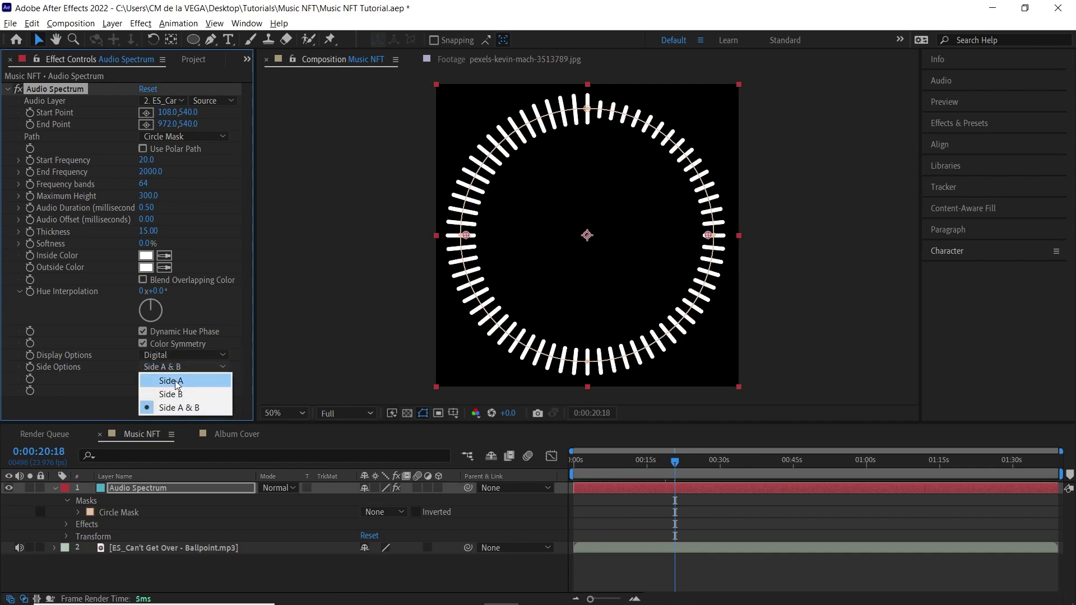
{"action": "left_click", "coordinate": [185, 381]}
{"action": "key", "text": "space"}
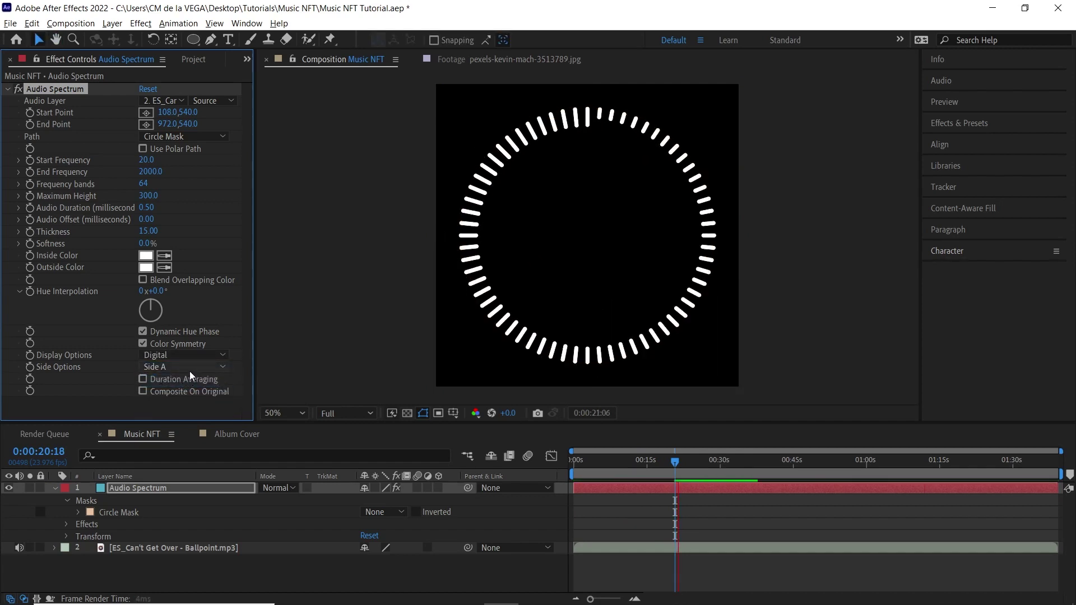
{"action": "left_click", "coordinate": [180, 370]}
{"action": "left_click", "coordinate": [182, 390]}
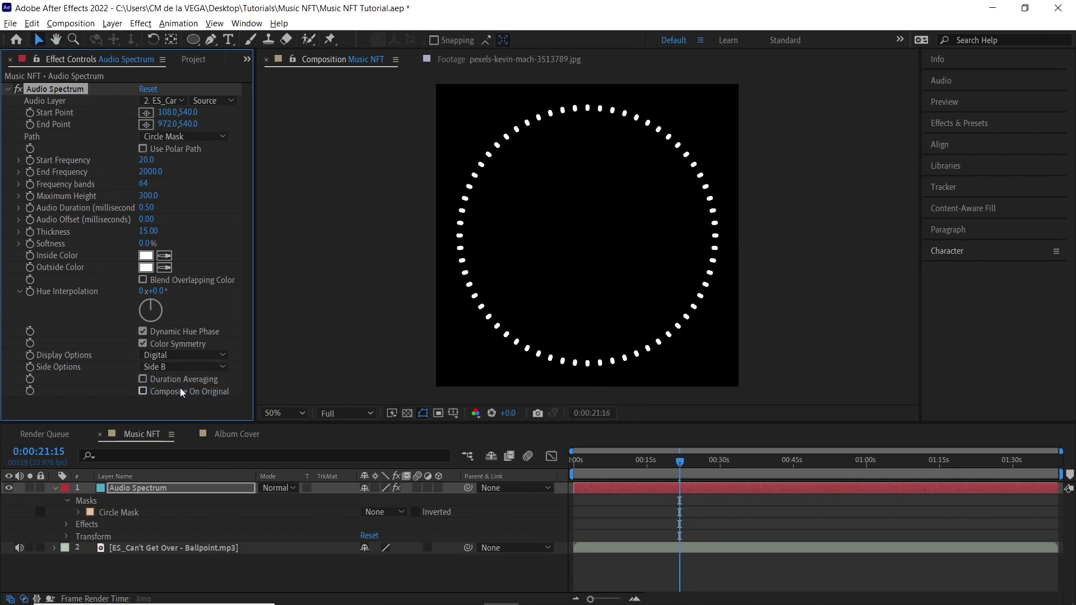
{"action": "key", "text": "space"}
{"action": "left_click", "coordinate": [179, 367]}
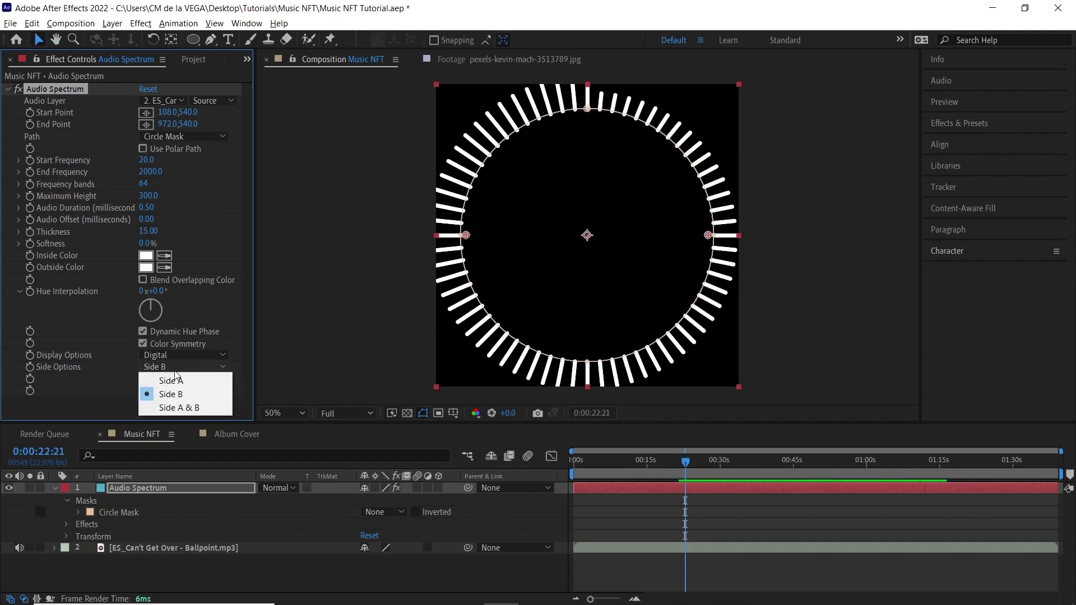
{"action": "left_click", "coordinate": [199, 409]}
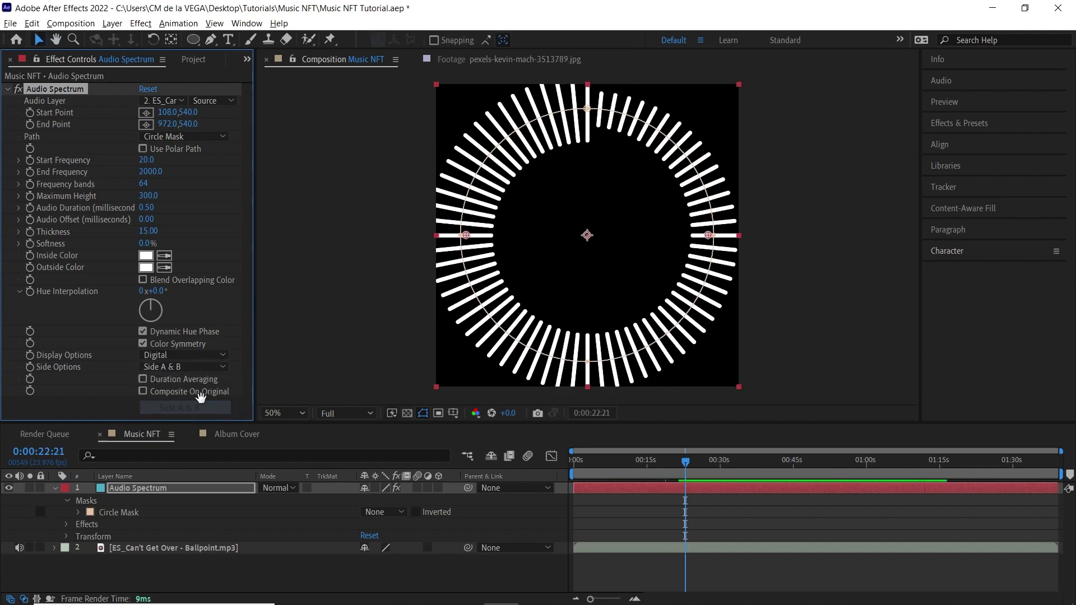
{"action": "key", "text": "space"}
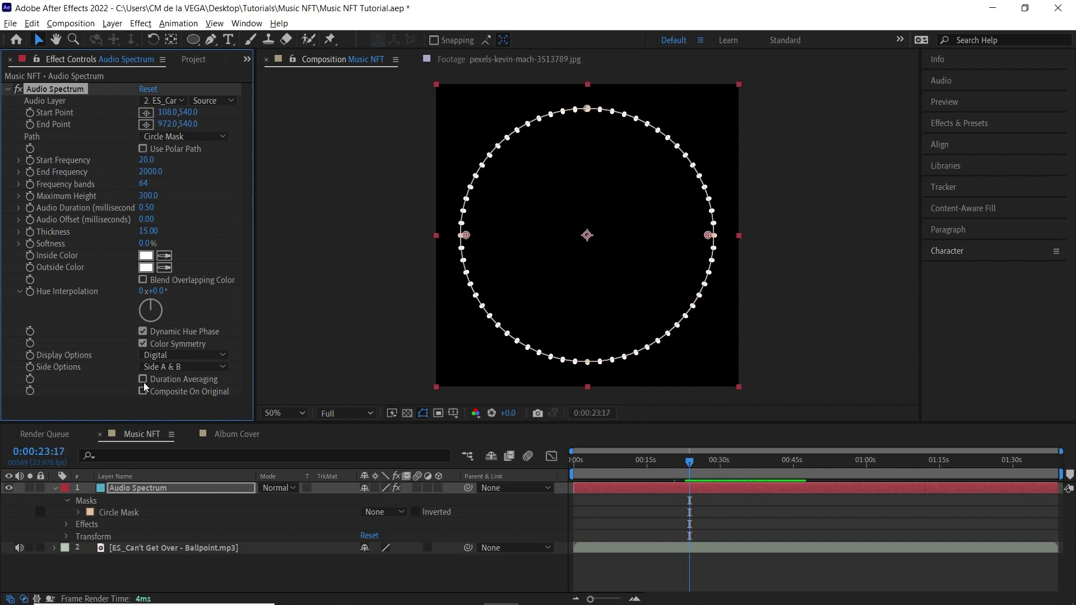
- Turn on Duration Averaging for the Audio Spectrum effect, preview the animation, and collapse the effect's settings
{"action": "left_click", "coordinate": [143, 380]}
{"action": "key", "text": "space"}
{"action": "key", "text": "space"}
{"action": "left_click", "coordinate": [8, 89]}
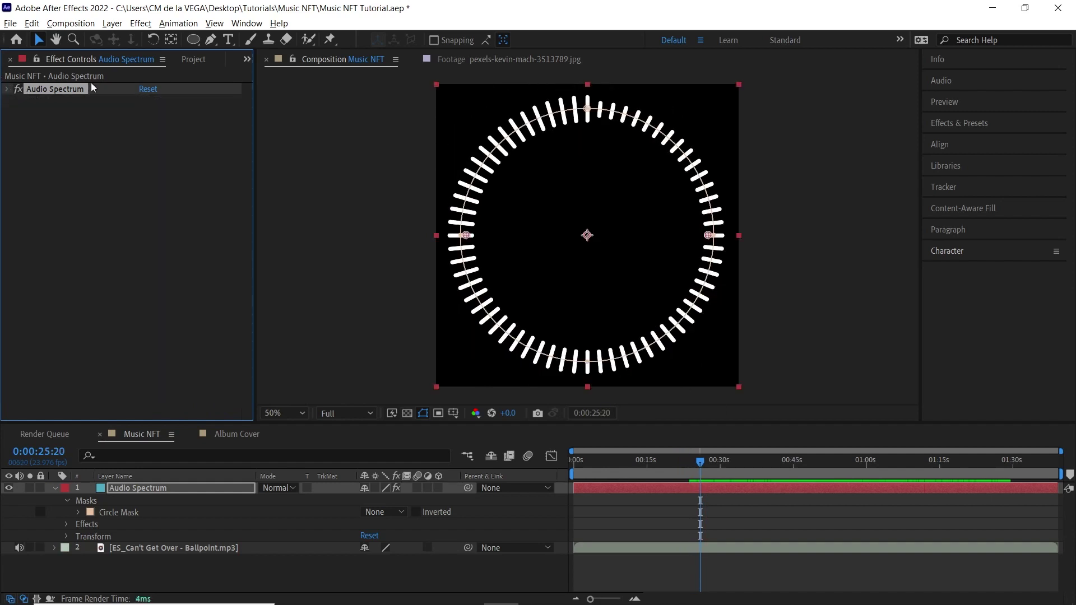
- Try a Fill effect on the Audio Spectrum layer, and delete it
{"action": "left_click", "coordinate": [140, 23]}
{"action": "mouse_move", "coordinate": [221, 208]}
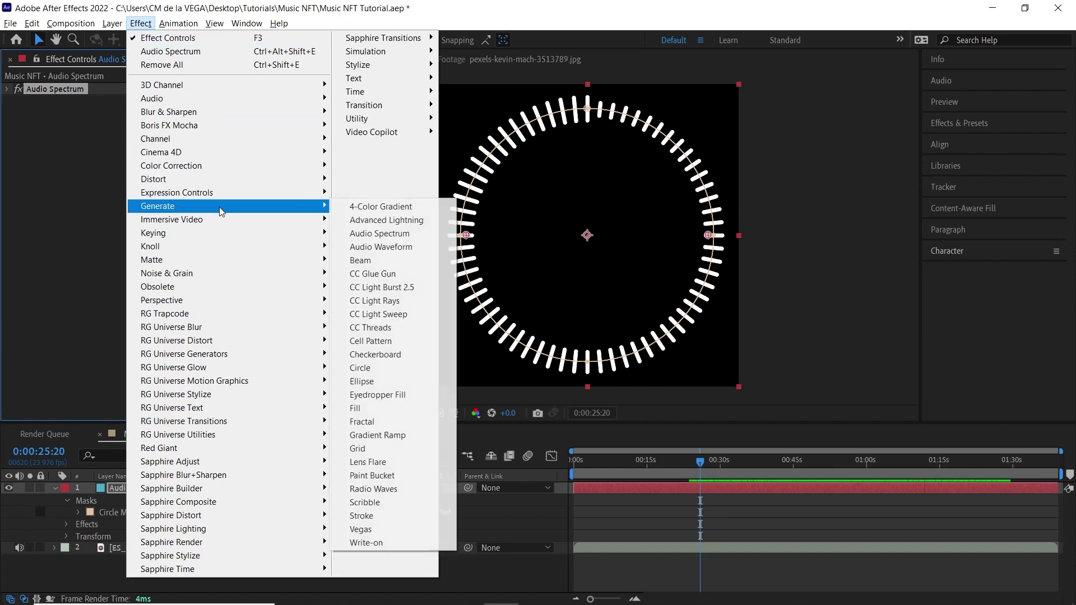
{"action": "left_click", "coordinate": [389, 407]}
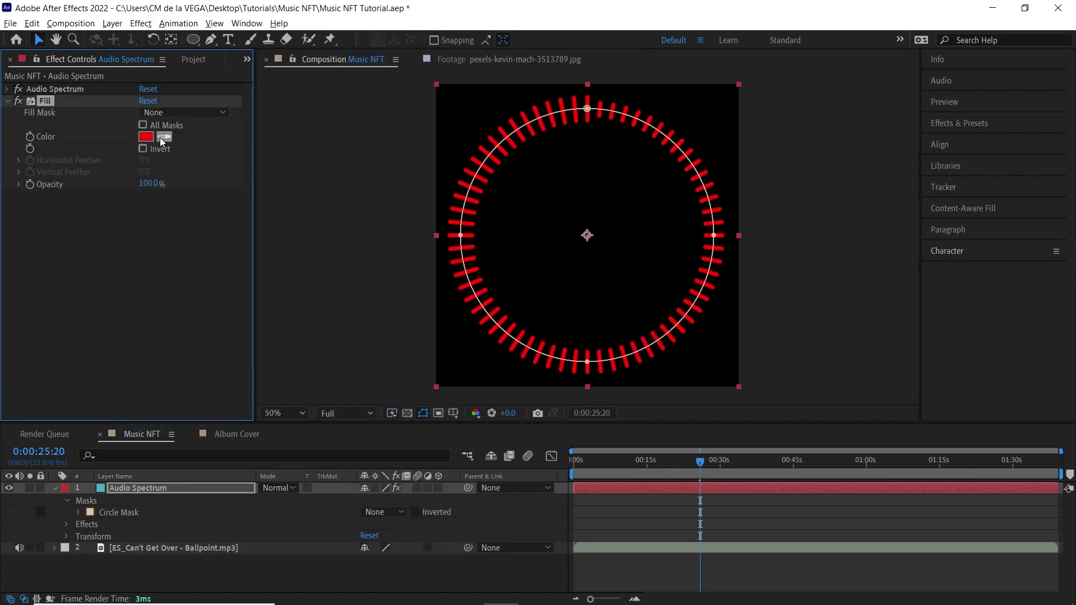
{"action": "key", "text": "Delete"}
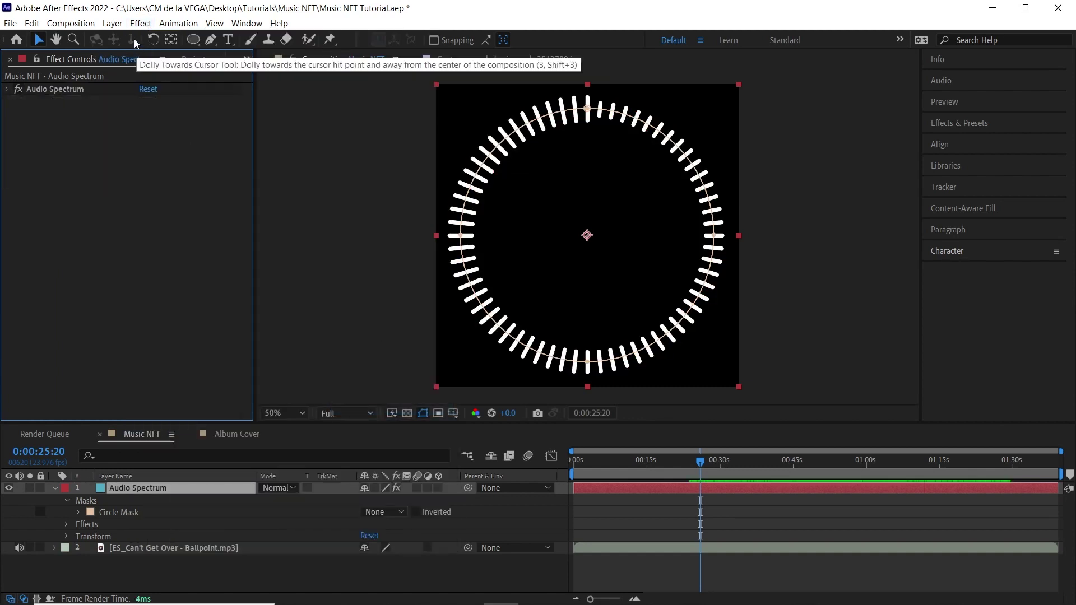
- Apply a 4-Color Gradient to the Audio Spectrum layer and change its Color 4 to light blue
{"action": "left_click", "coordinate": [140, 23]}
{"action": "mouse_move", "coordinate": [204, 206]}
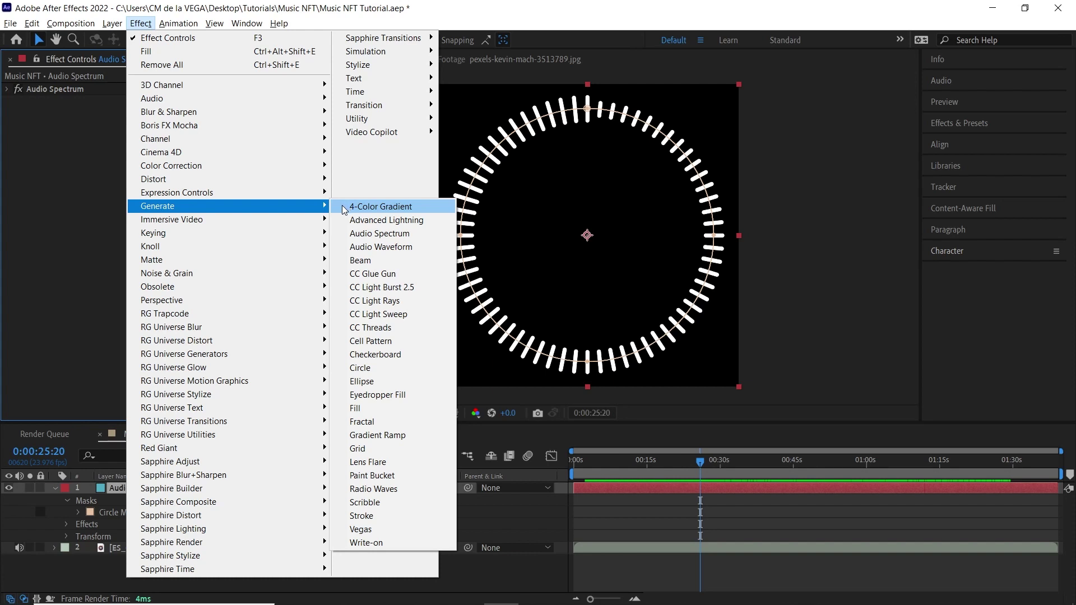
{"action": "left_click", "coordinate": [429, 212]}
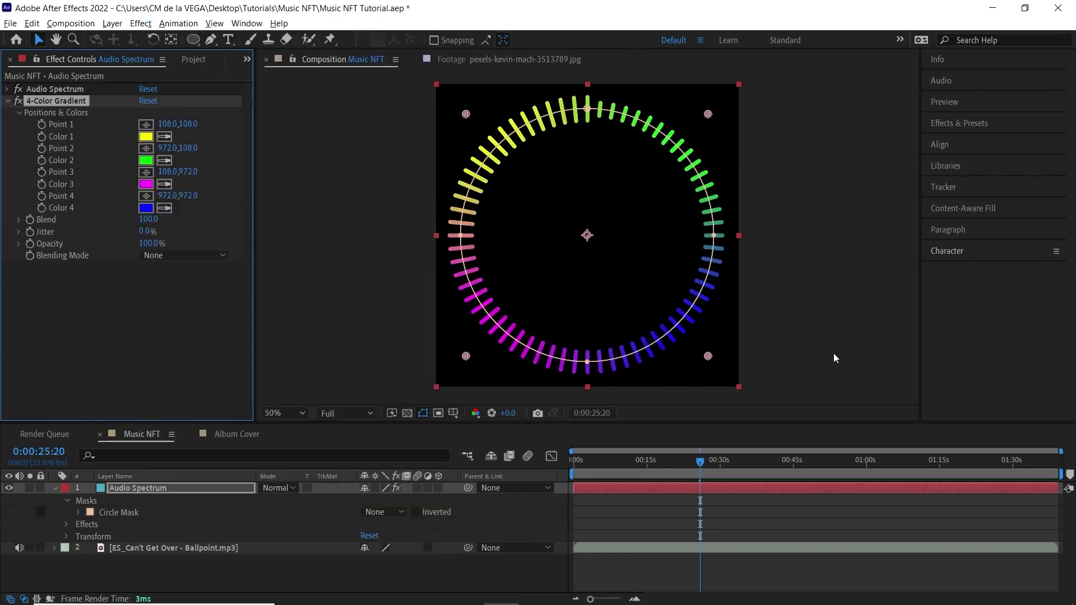
{"action": "left_click", "coordinate": [146, 208]}
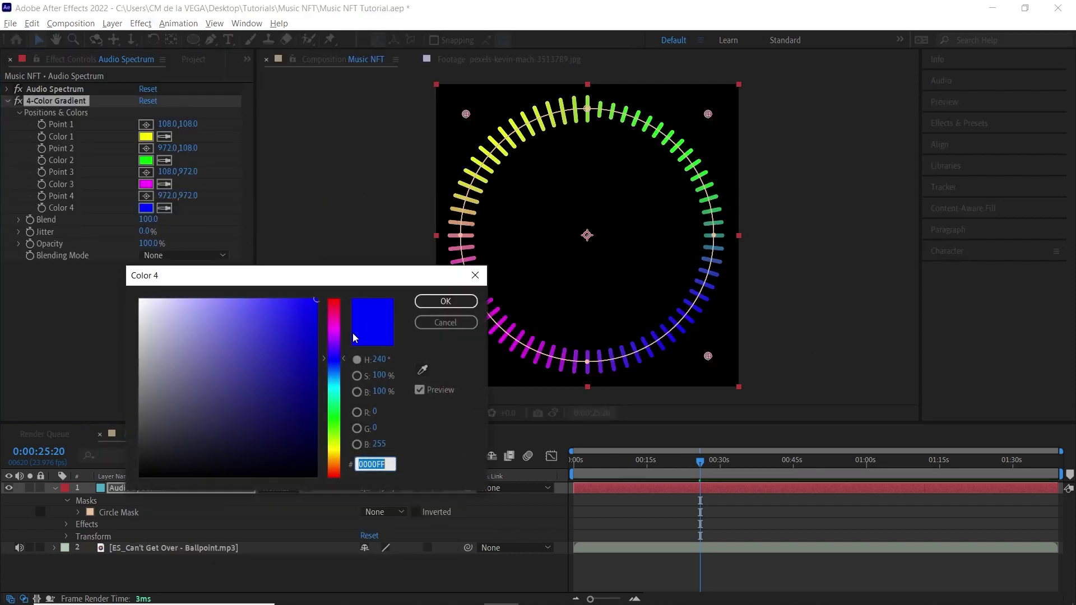
{"action": "left_click", "coordinate": [331, 378]}
{"action": "left_click", "coordinate": [299, 315]}
{"action": "left_click", "coordinate": [455, 302]}
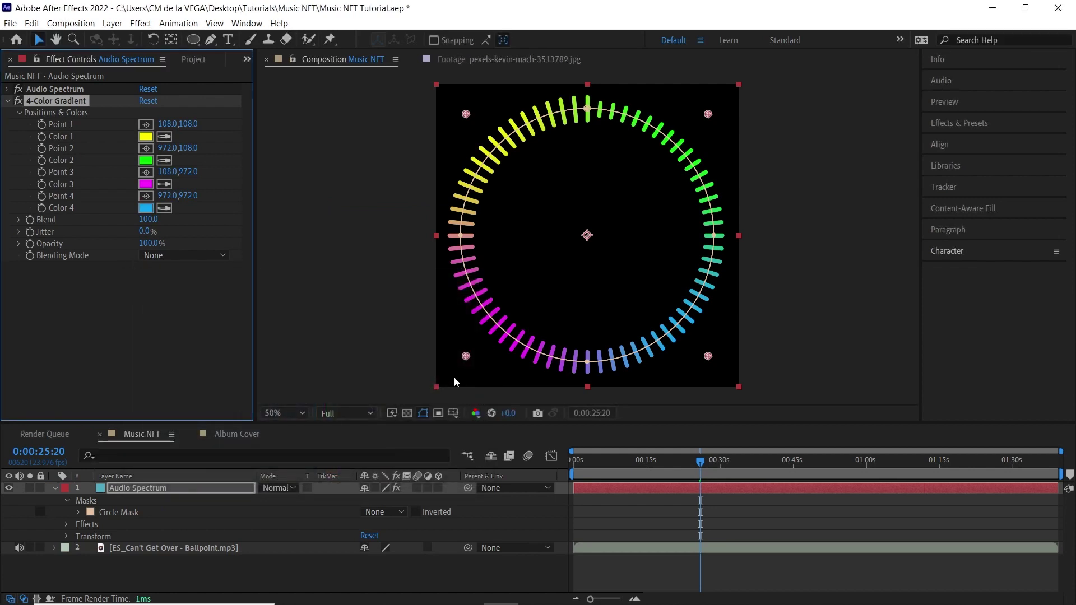
- Move gradient Point 1 to about 126,126, Point 2 to 930,140, Point 3 to 216,862 and Point 4 to 842,848, and preview the animation
{"action": "left_click_drag", "start_coordinate": [466, 355], "coordinate": [496, 325]}
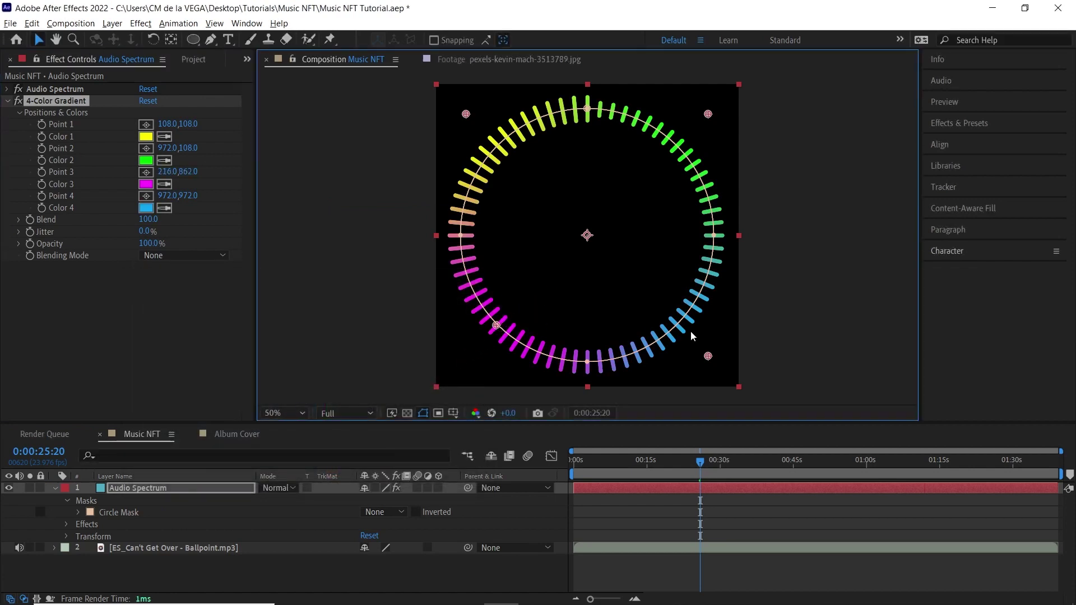
{"action": "left_click_drag", "start_coordinate": [708, 356], "coordinate": [672, 321]}
{"action": "left_click_drag", "start_coordinate": [708, 114], "coordinate": [696, 123]}
{"action": "left_click_drag", "start_coordinate": [465, 116], "coordinate": [471, 119]}
{"action": "left_click", "coordinate": [145, 161]}
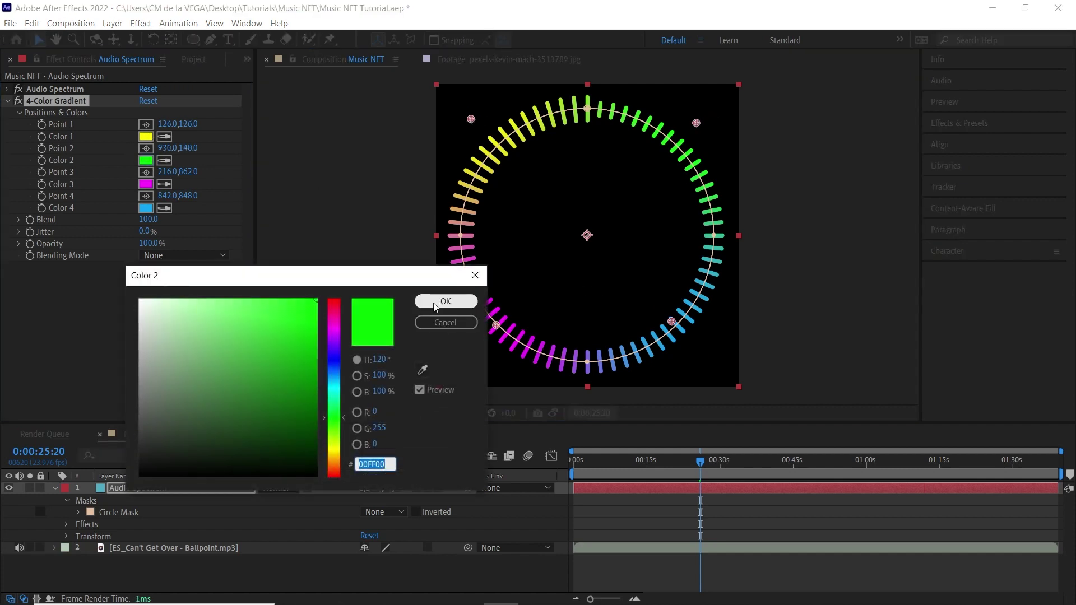
{"action": "left_click", "coordinate": [442, 301]}
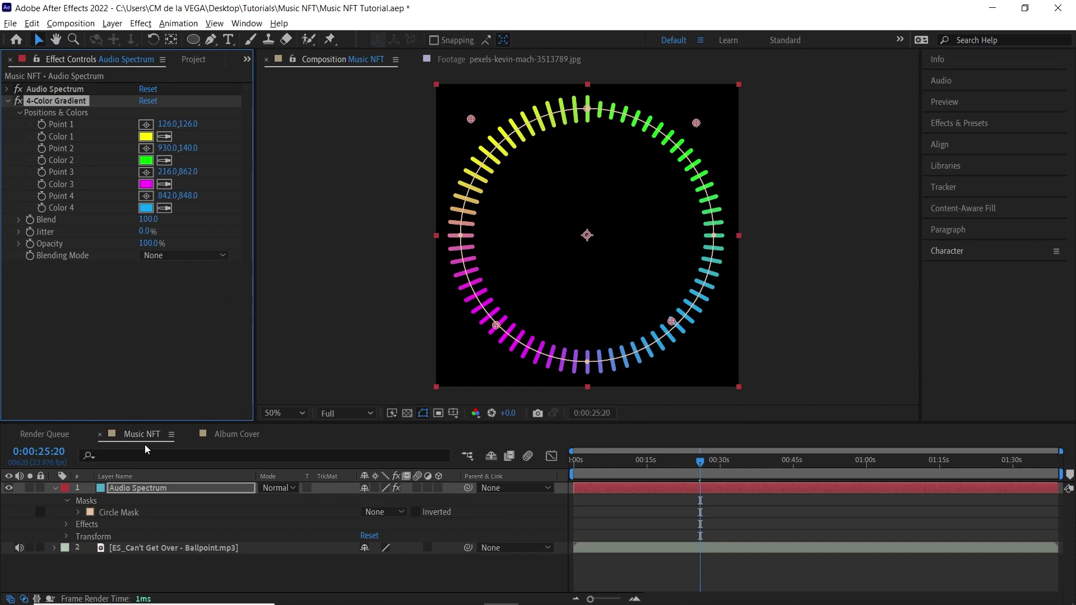
{"action": "key", "text": "space"}
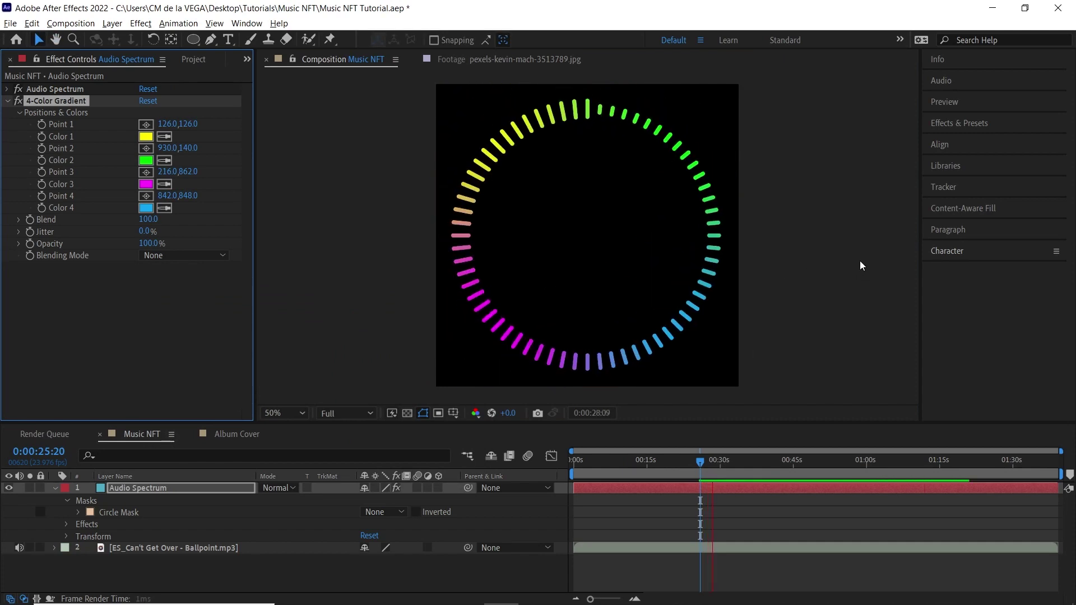
{"action": "key", "text": "space"}
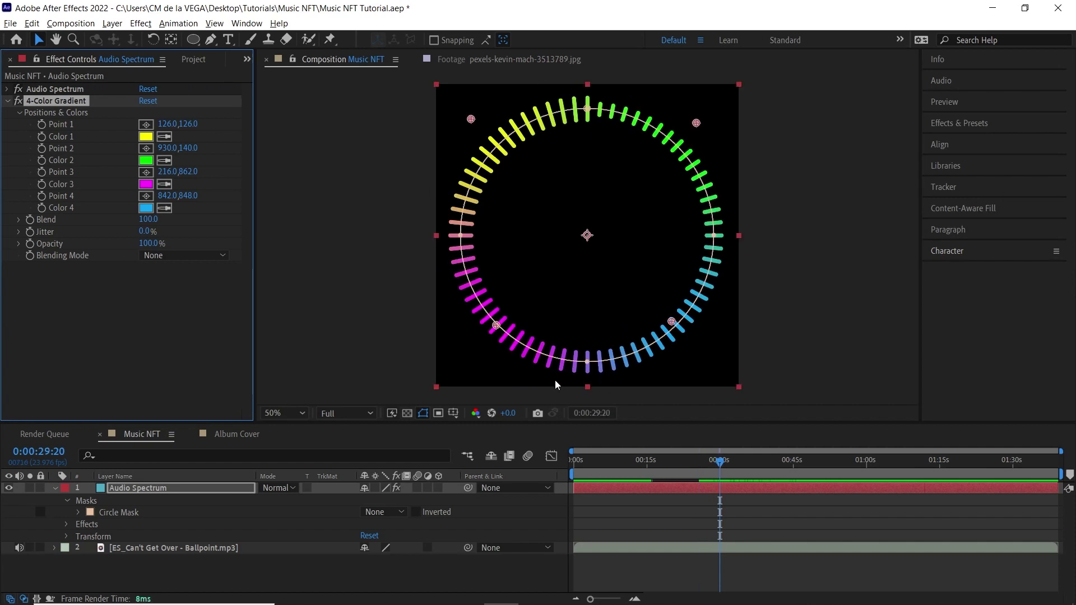
- Make the Audio Spectrum layer 3D and add a two-node camera with the 28mm preset
{"action": "left_click", "coordinate": [439, 488]}
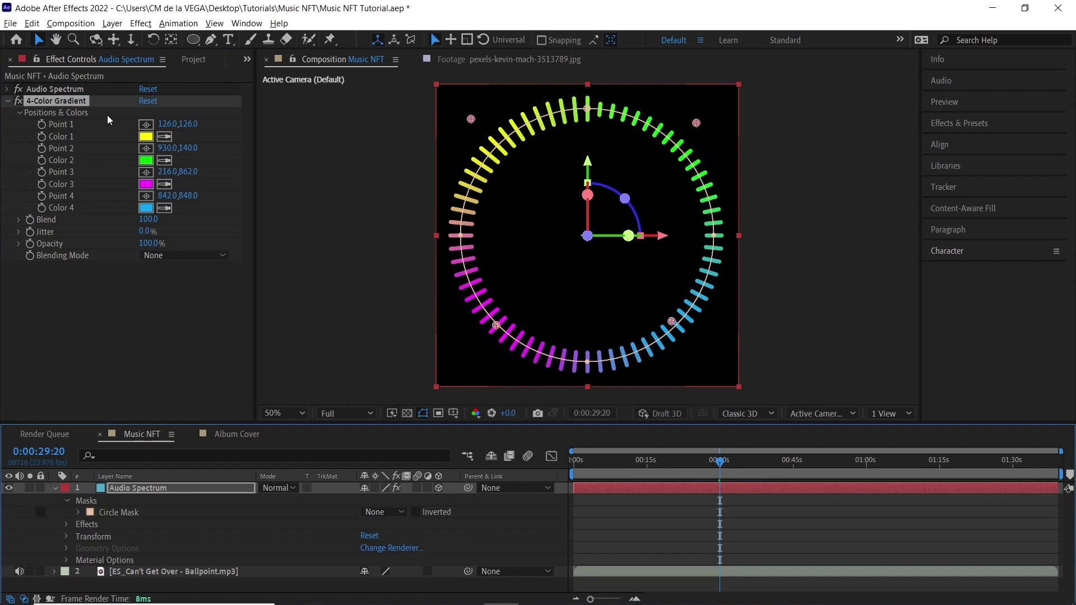
{"action": "left_click", "coordinate": [112, 23]}
{"action": "mouse_move", "coordinate": [197, 41]}
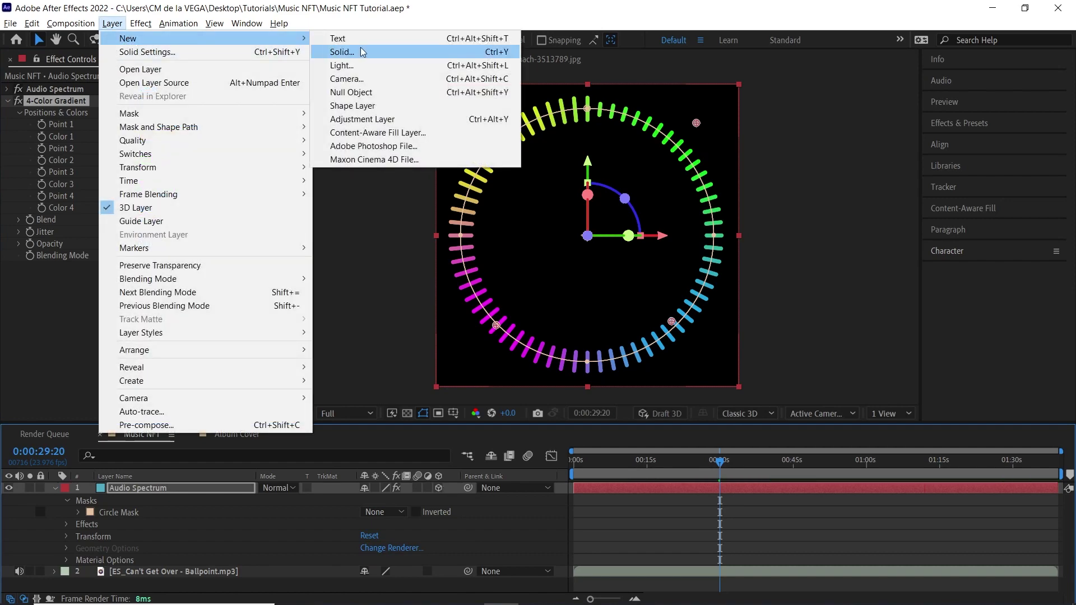
{"action": "left_click", "coordinate": [364, 79]}
{"action": "left_click", "coordinate": [555, 184]}
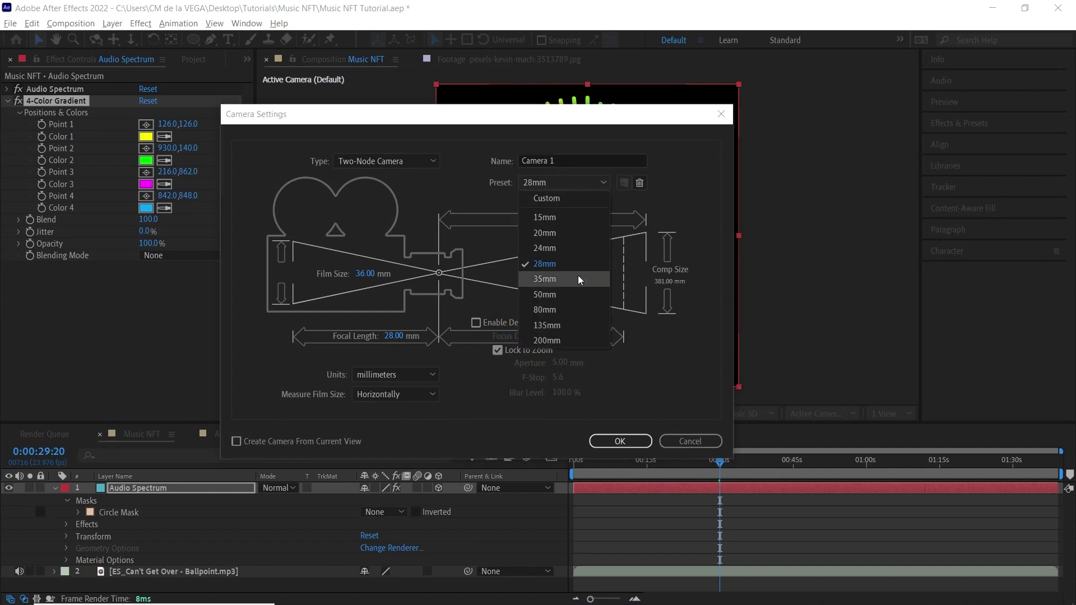
{"action": "left_click", "coordinate": [569, 264]}
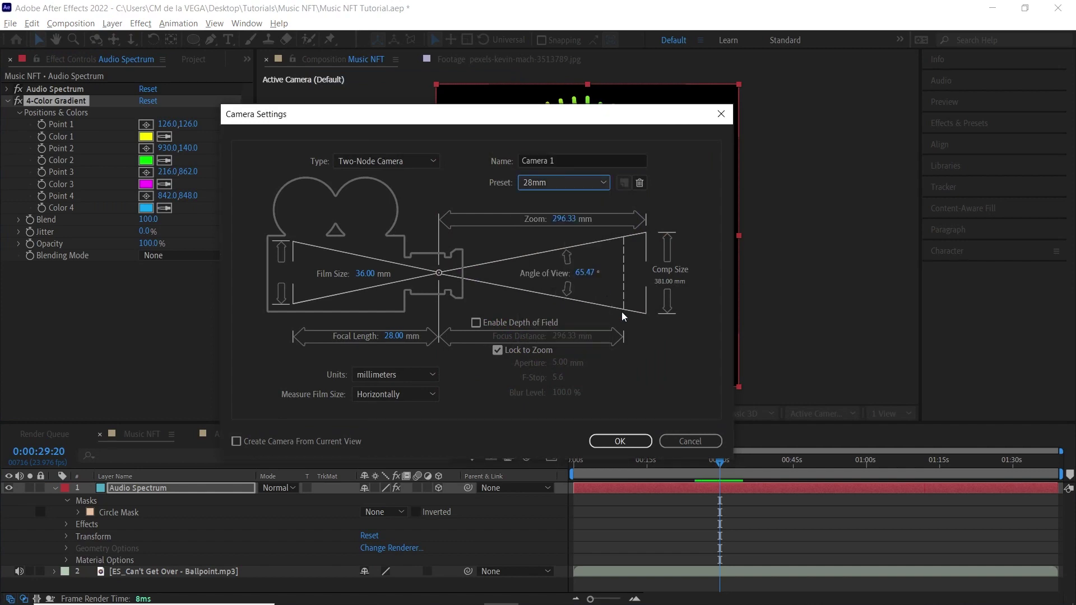
{"action": "left_click", "coordinate": [620, 441]}
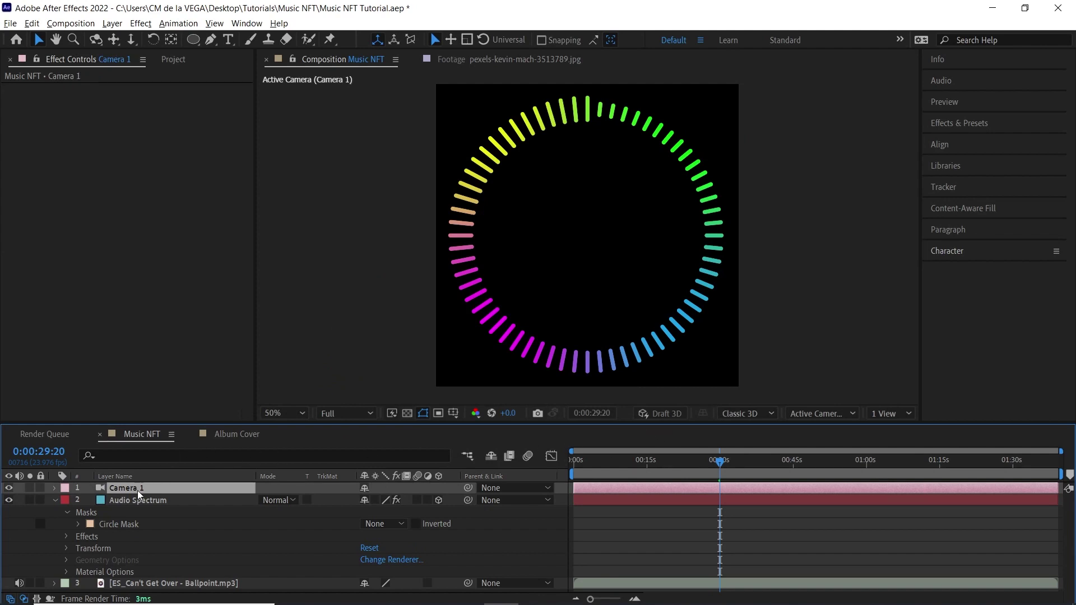
- Create an orbit null for Camera 1 and collapse the Audio Spectrum layer's properties
{"action": "left_click", "coordinate": [110, 26]}
{"action": "mouse_move", "coordinate": [192, 405]}
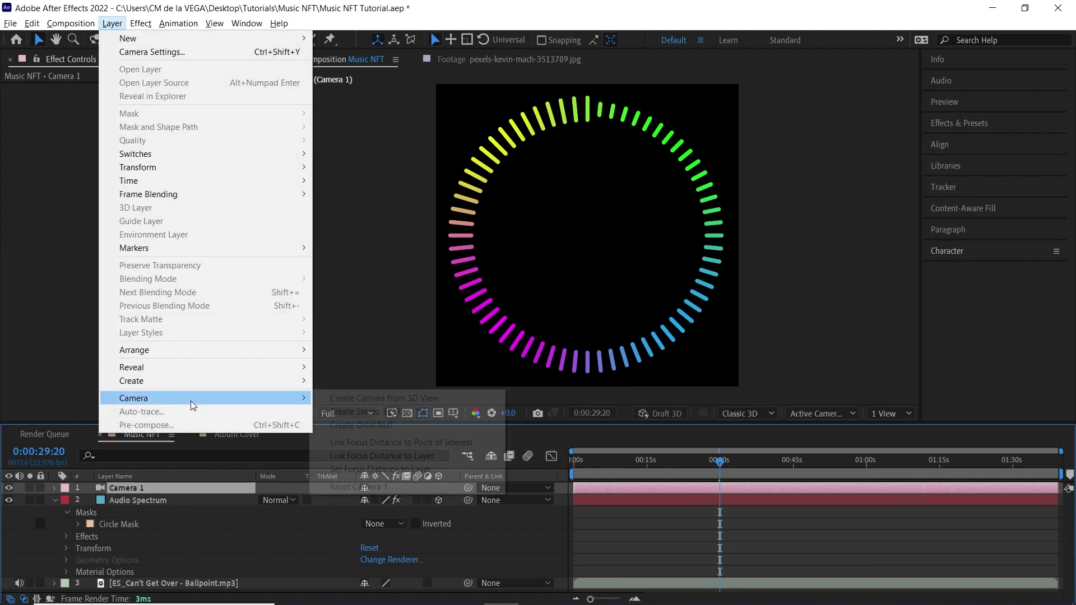
{"action": "left_click", "coordinate": [376, 426]}
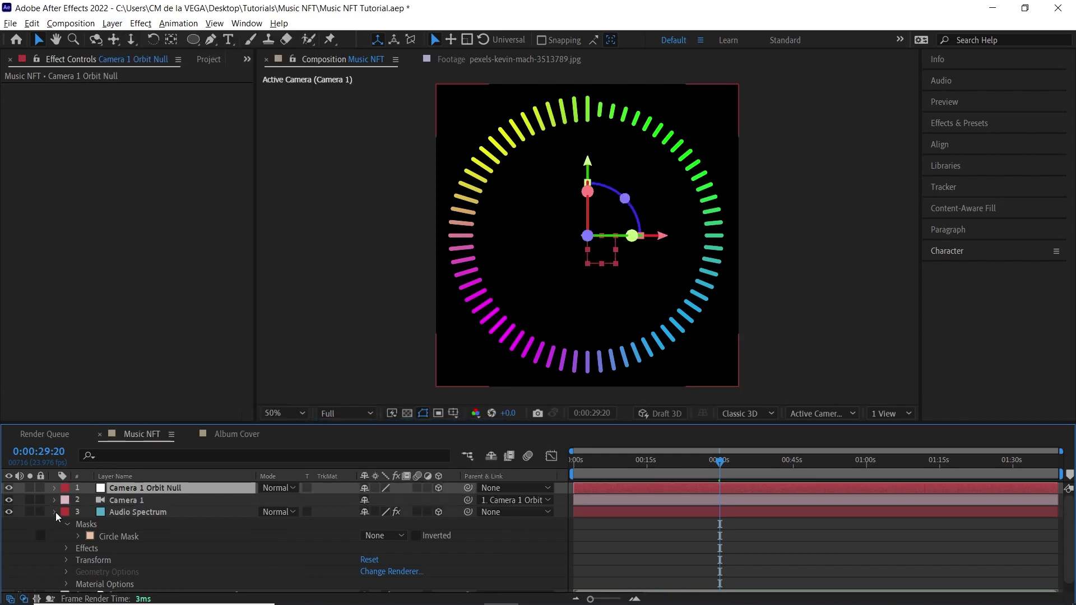
{"action": "left_click", "coordinate": [55, 511]}
- Change the label colour of the Camera 1 and Camera 1 Orbit Null layers to Purple
{"action": "left_click", "coordinate": [132, 501]}
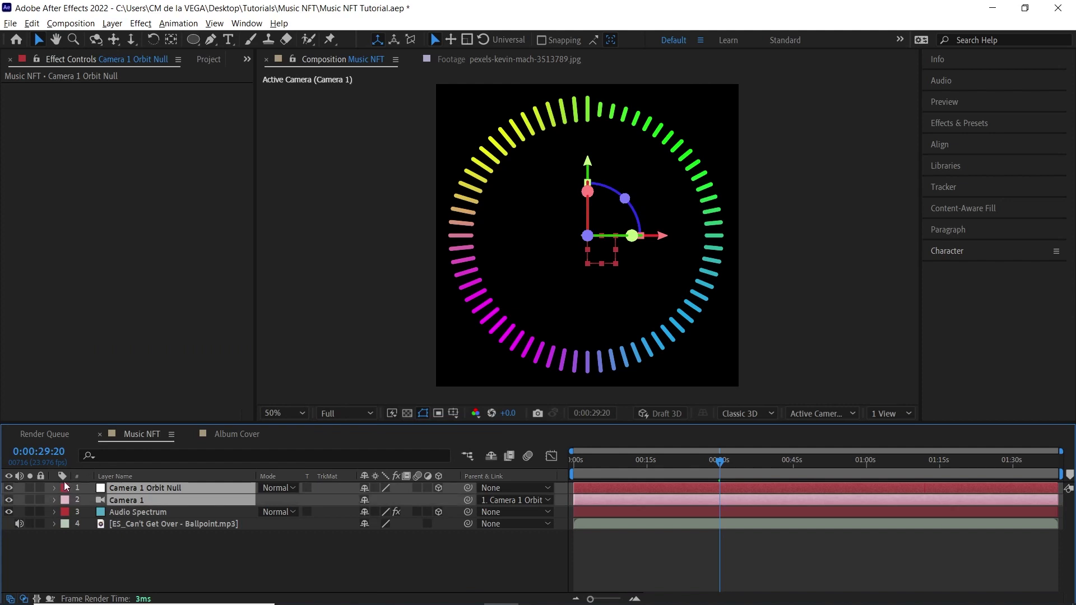
{"action": "left_click", "coordinate": [64, 499]}
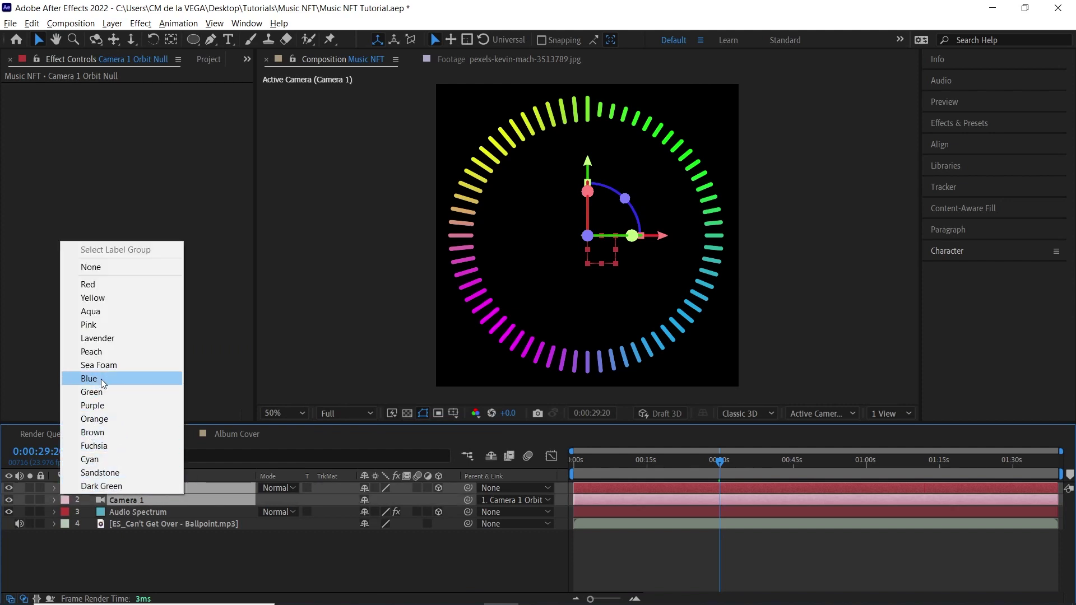
{"action": "left_click", "coordinate": [105, 405]}
- Show the rotation properties of the Camera 1 Orbit Null and Audio Spectrum layers, and enlarge the timeline area to fit them
{"action": "left_click", "coordinate": [169, 487]}
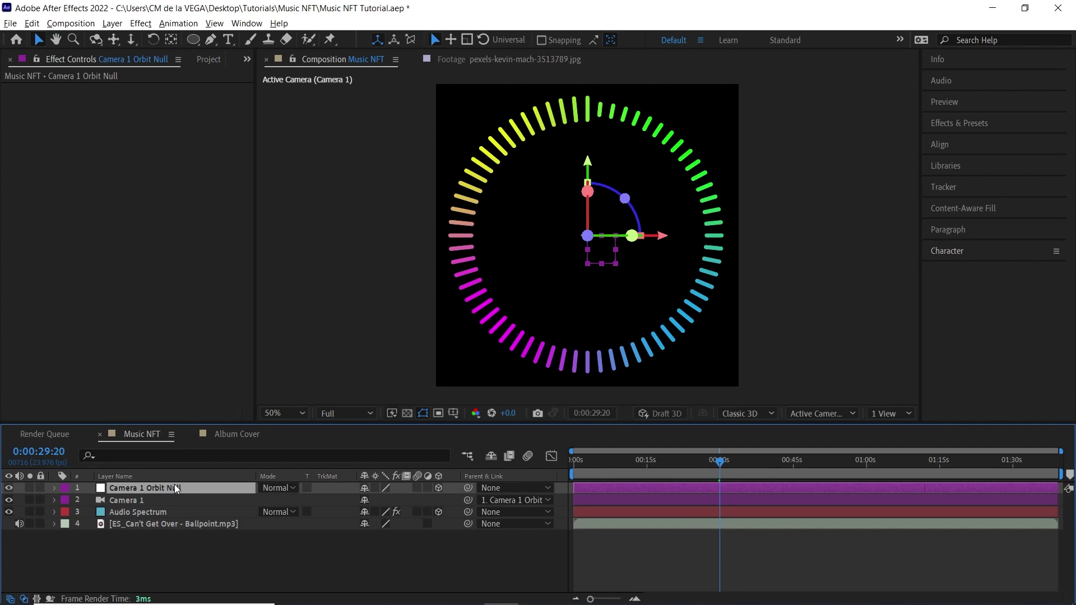
{"action": "key", "text": "r"}
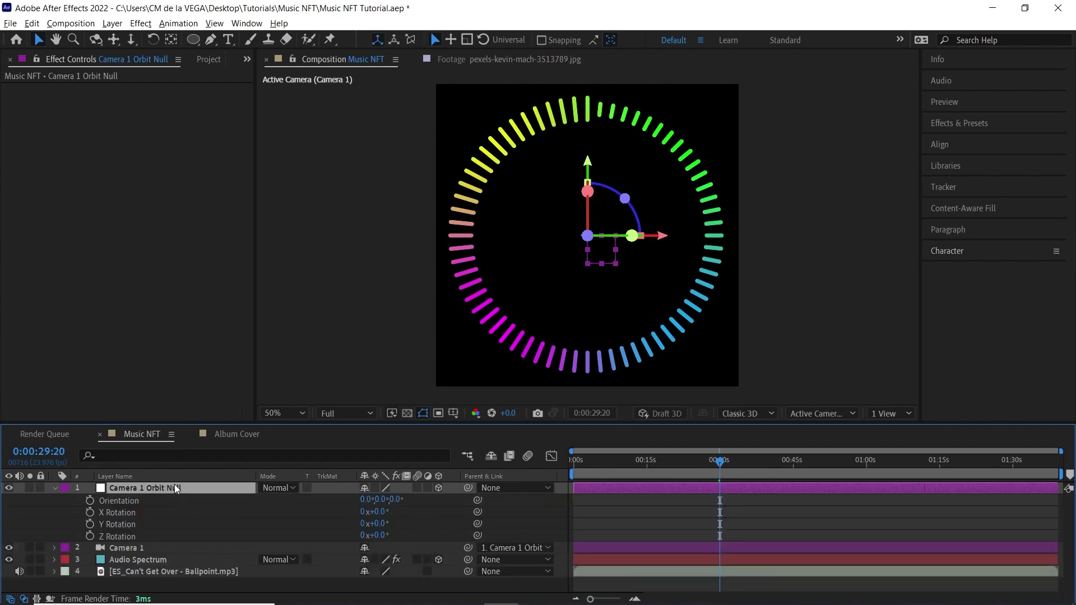
{"action": "left_click", "coordinate": [146, 560]}
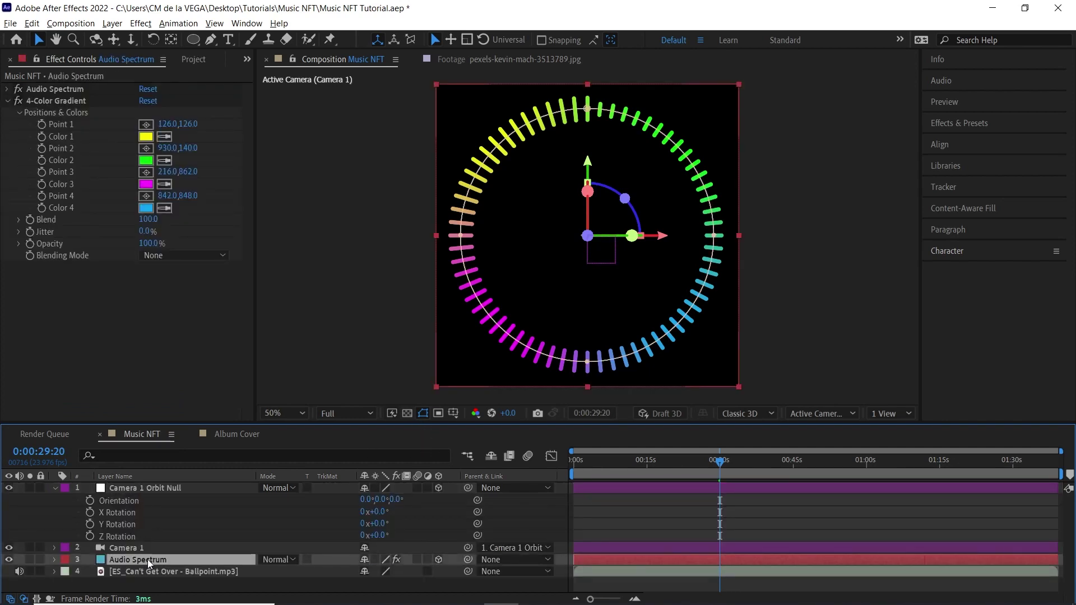
{"action": "key", "text": "r"}
{"action": "left_click_drag", "start_coordinate": [418, 428], "coordinate": [419, 399]}
- Set the X value of the Audio Spectrum layer's Orientation to 270°
{"action": "left_click", "coordinate": [128, 543]}
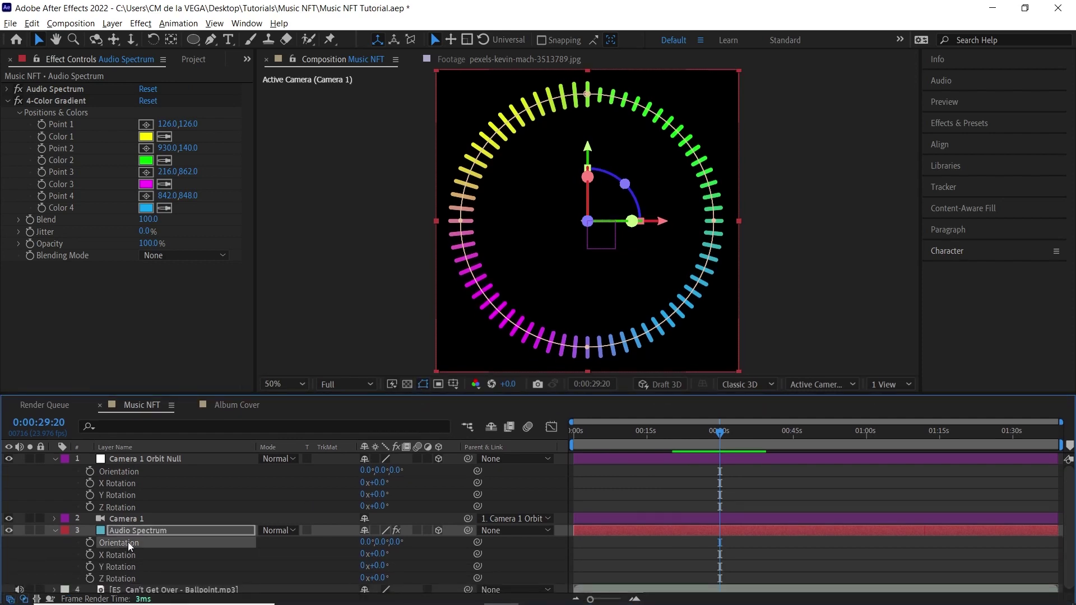
{"action": "mouse_move", "coordinate": [368, 545]}
{"action": "left_mouse_down"}
{"action": "mouse_move", "coordinate": [353, 540]}
{"action": "mouse_move", "coordinate": [371, 541]}
{"action": "left_mouse_up"}
{"action": "left_click", "coordinate": [372, 541]}
{"action": "type", "text": "27"}
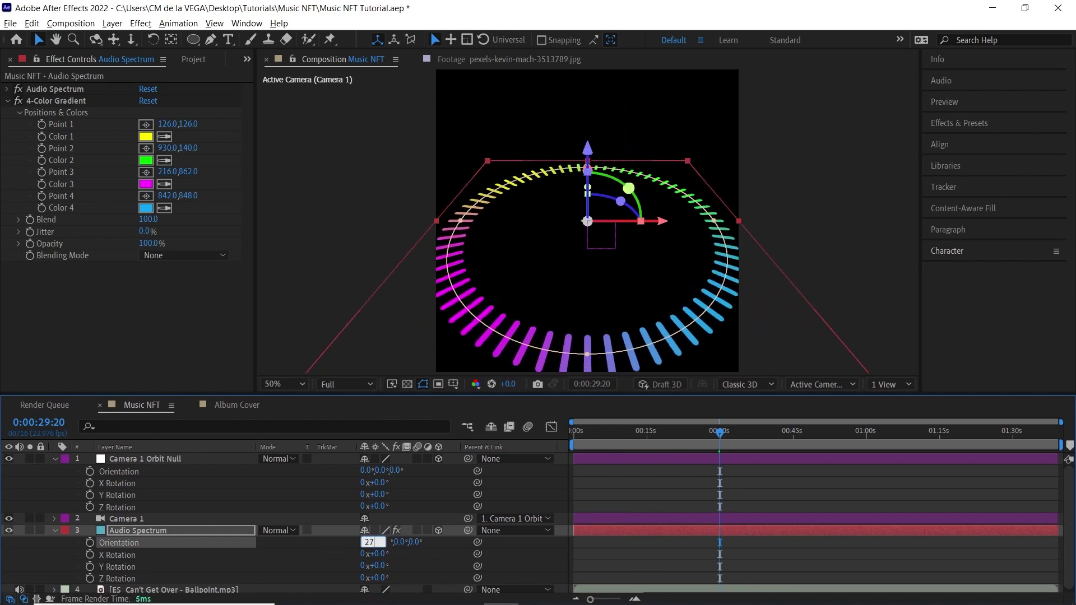
{"action": "type", "text": "0"}
{"action": "key", "text": "Return"}
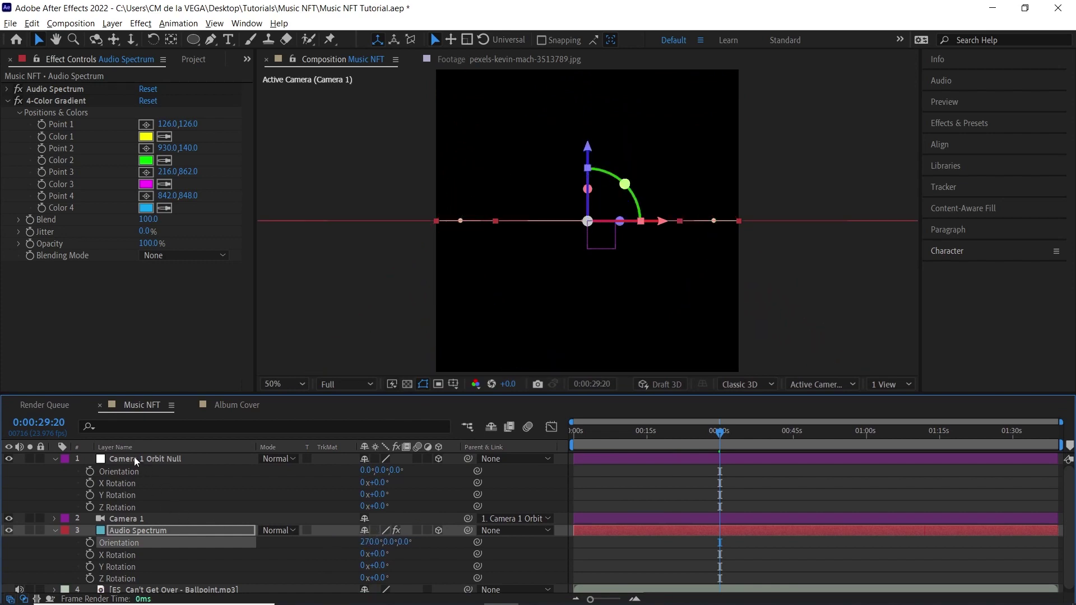
- Set the X Rotation of Camera 1 Orbit Null to -25°
{"action": "left_click", "coordinate": [161, 457]}
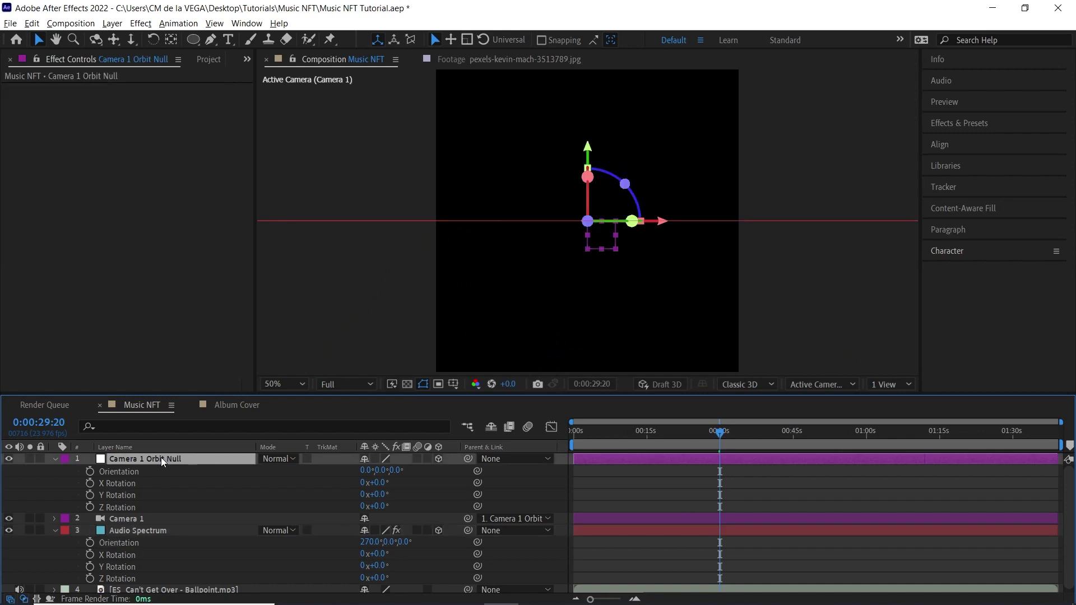
{"action": "left_click", "coordinate": [133, 482]}
{"action": "left_click_drag", "start_coordinate": [376, 482], "coordinate": [394, 458]}
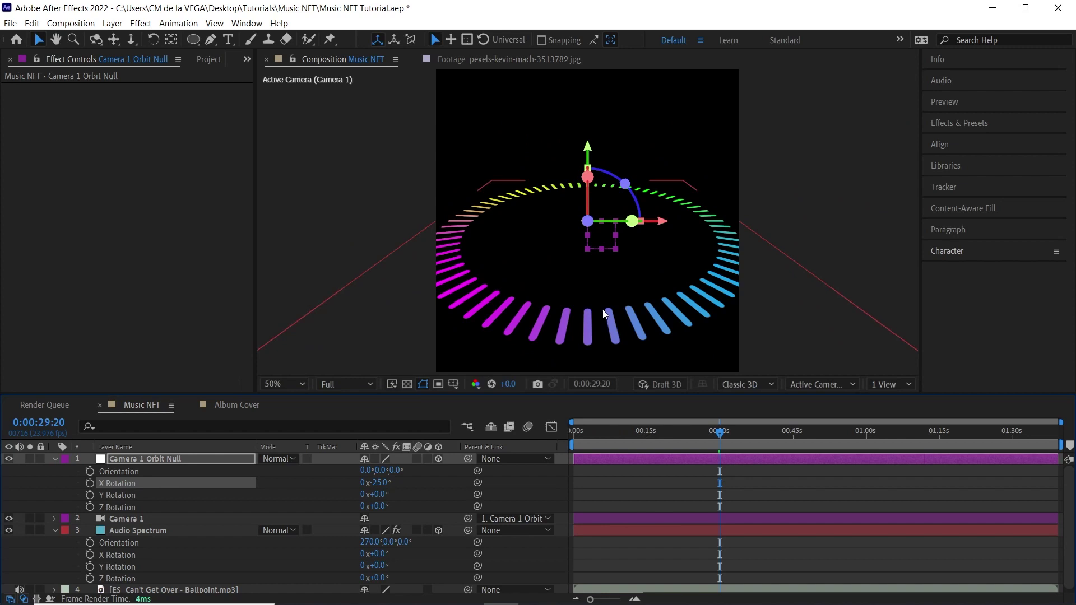
- Dolly the camera back slightly so the whole spectrum ring fits inside the composition frame
{"action": "left_click", "coordinate": [130, 40]}
{"action": "mouse_move", "coordinate": [610, 271]}
{"action": "left_mouse_down"}
{"action": "mouse_move", "coordinate": [602, 289]}
{"action": "mouse_move", "coordinate": [604, 271]}
{"action": "left_mouse_up"}
{"action": "left_click", "coordinate": [187, 425]}
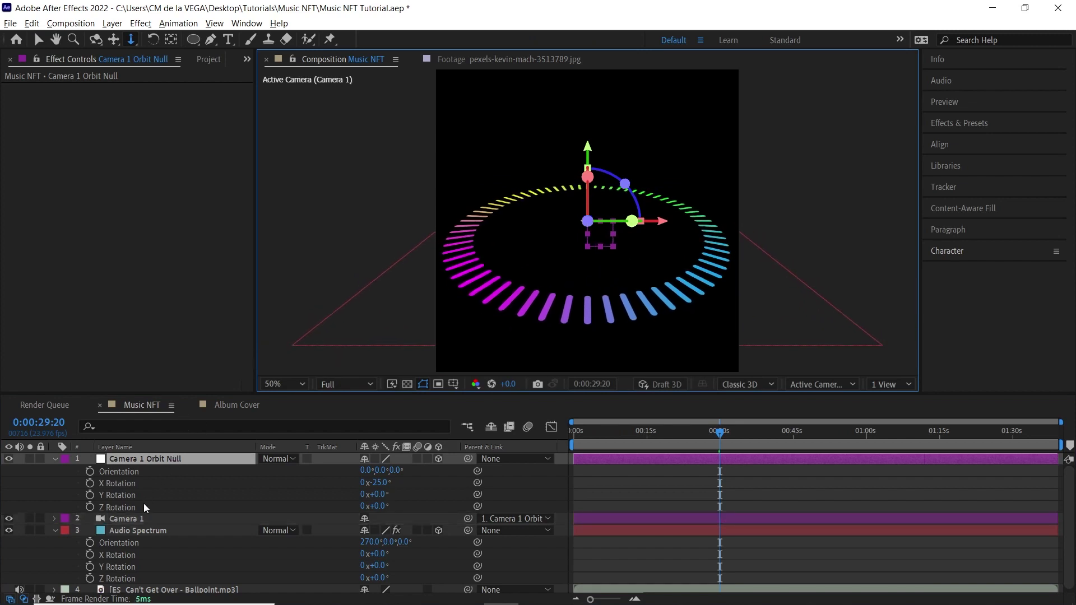
- Collapse the open layer properties and add the Album Cover composition to Music NFT directly beneath the Audio Spectrum layer
{"action": "left_click", "coordinate": [127, 530]}
{"action": "left_click", "coordinate": [54, 530]}
{"action": "left_click", "coordinate": [54, 459]}
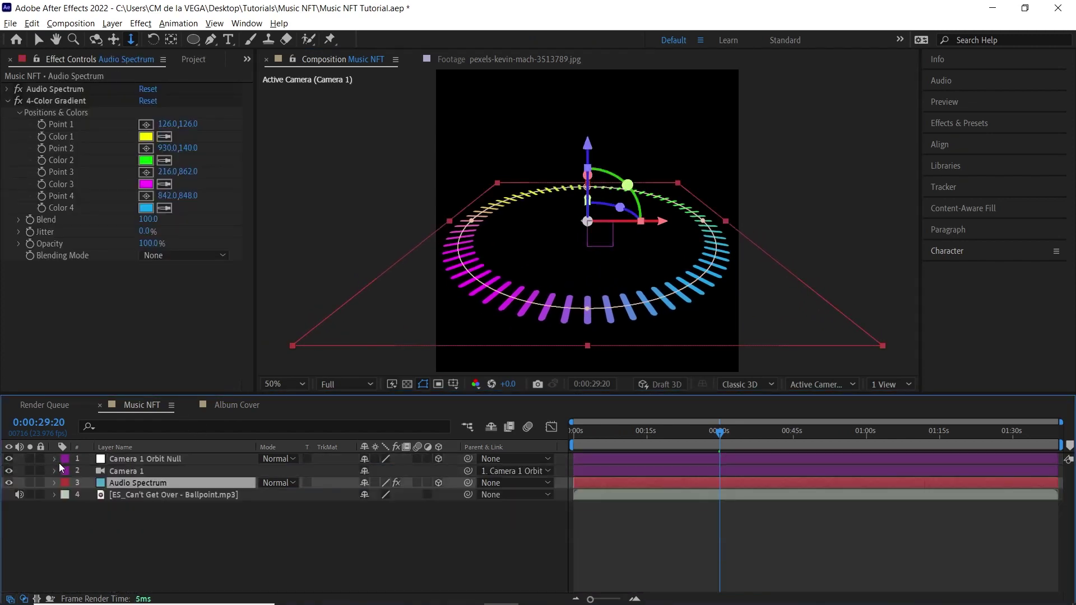
{"action": "left_click", "coordinate": [193, 60]}
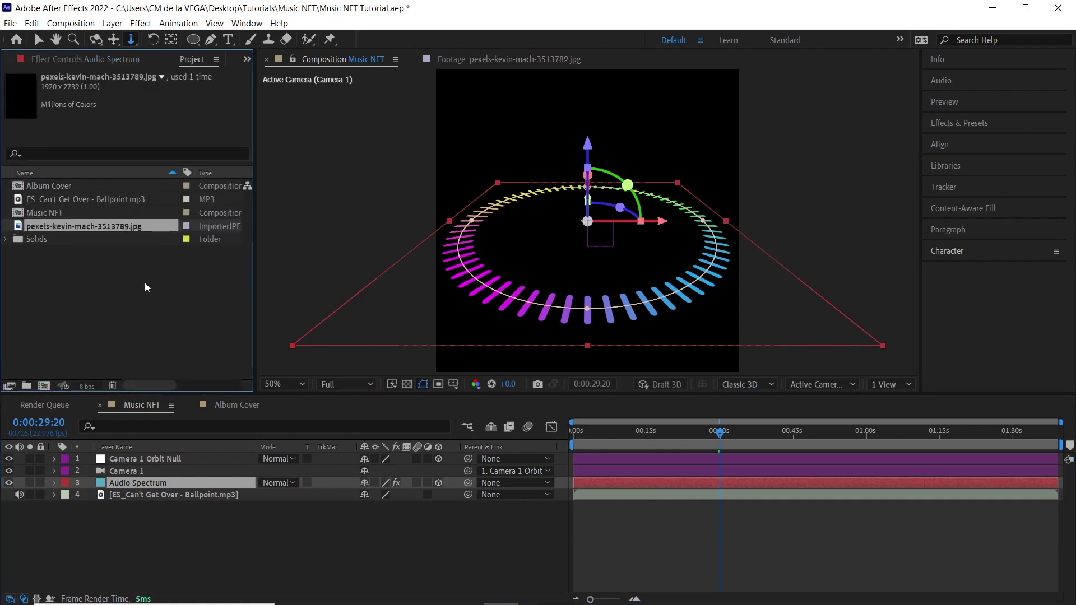
{"action": "left_click", "coordinate": [61, 186]}
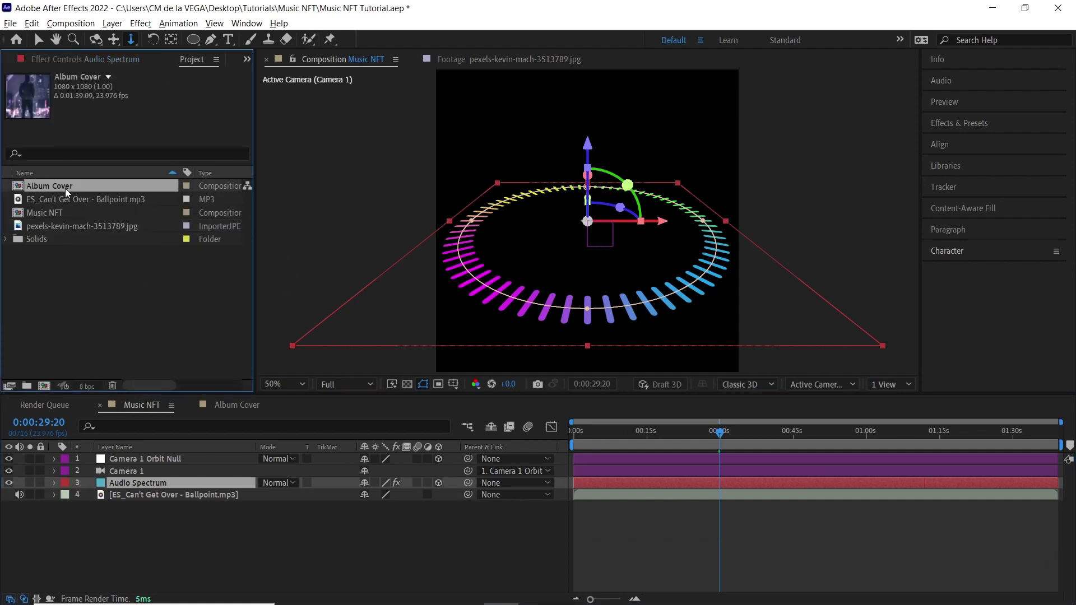
{"action": "left_click_drag", "start_coordinate": [173, 391], "coordinate": [201, 490]}
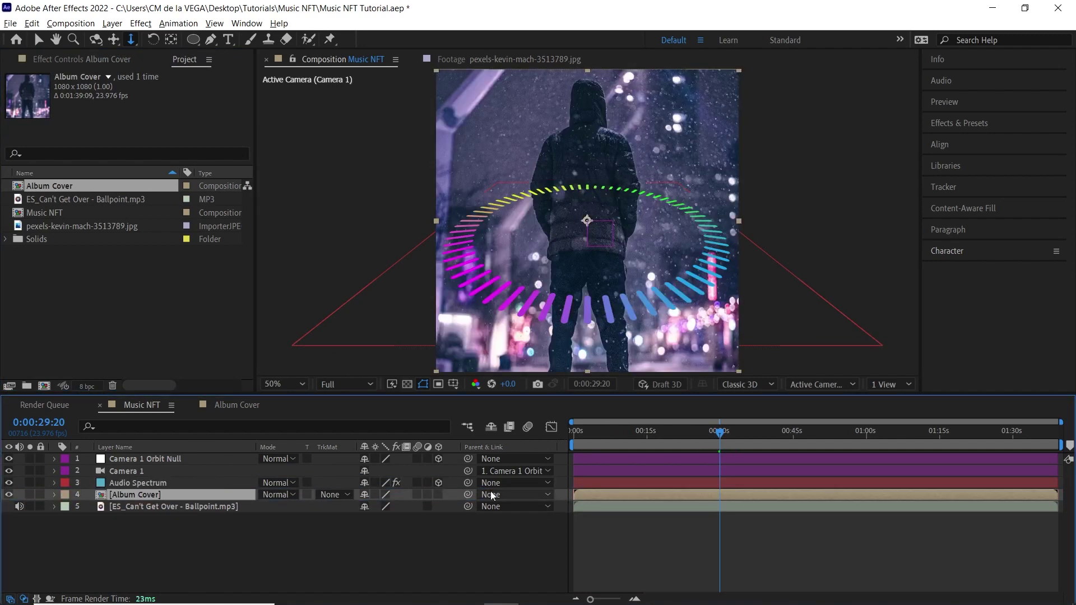
- Make the Album Cover layer three-dimensional and set its Scale to 50%
{"action": "left_click", "coordinate": [439, 495]}
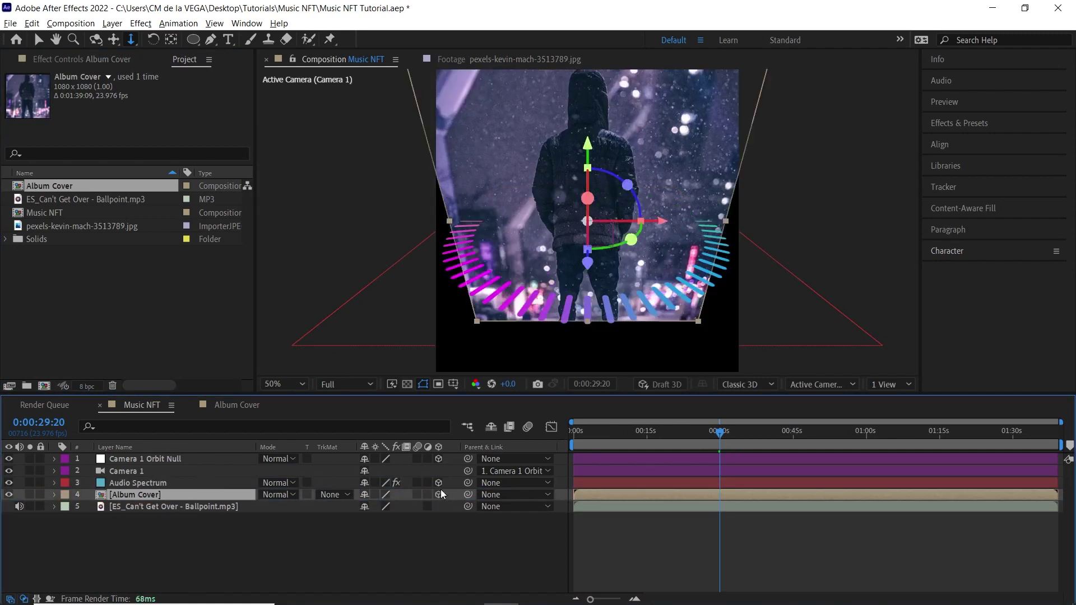
{"action": "key", "text": "s"}
{"action": "left_click", "coordinate": [382, 505]}
{"action": "type", "text": "50"}
{"action": "key", "text": "Return"}
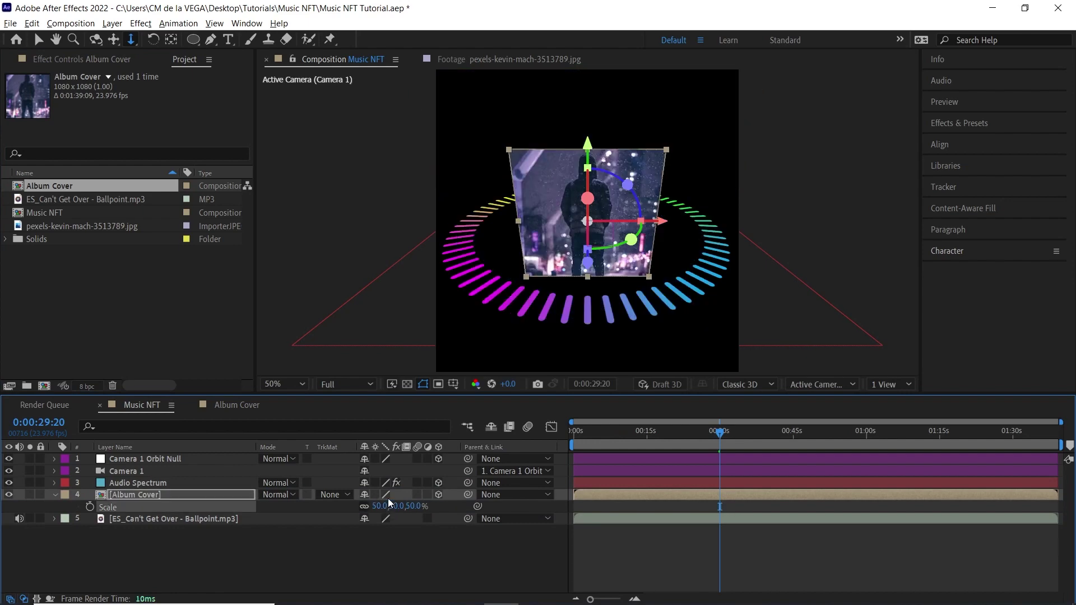
- Apply the Bevel Alpha effect to the Album Cover layer and set its Edge Thickness to 10
{"action": "left_click", "coordinate": [141, 23]}
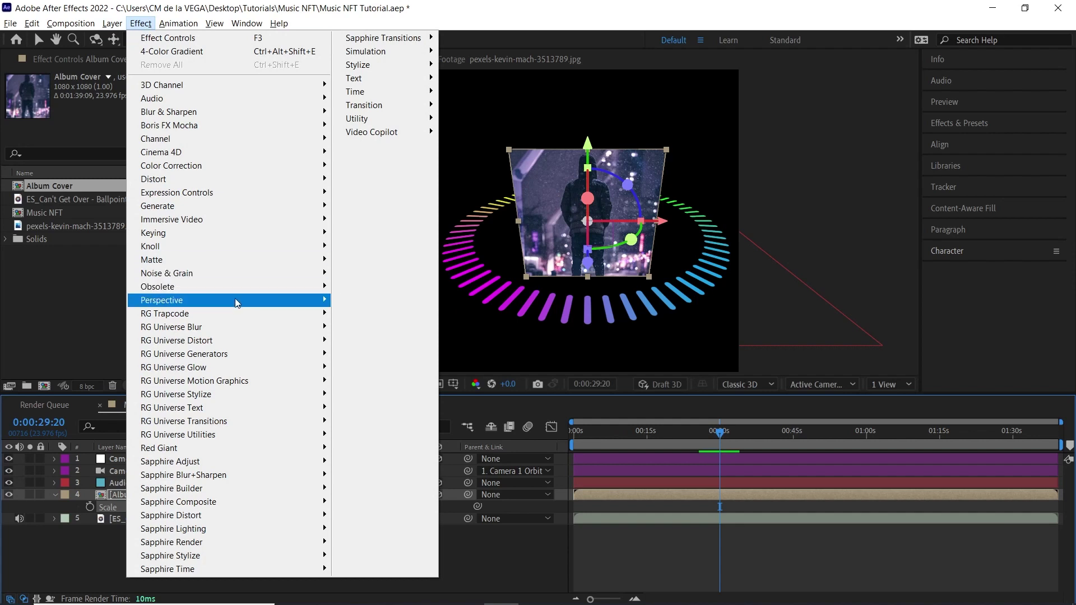
{"action": "mouse_move", "coordinate": [247, 300]}
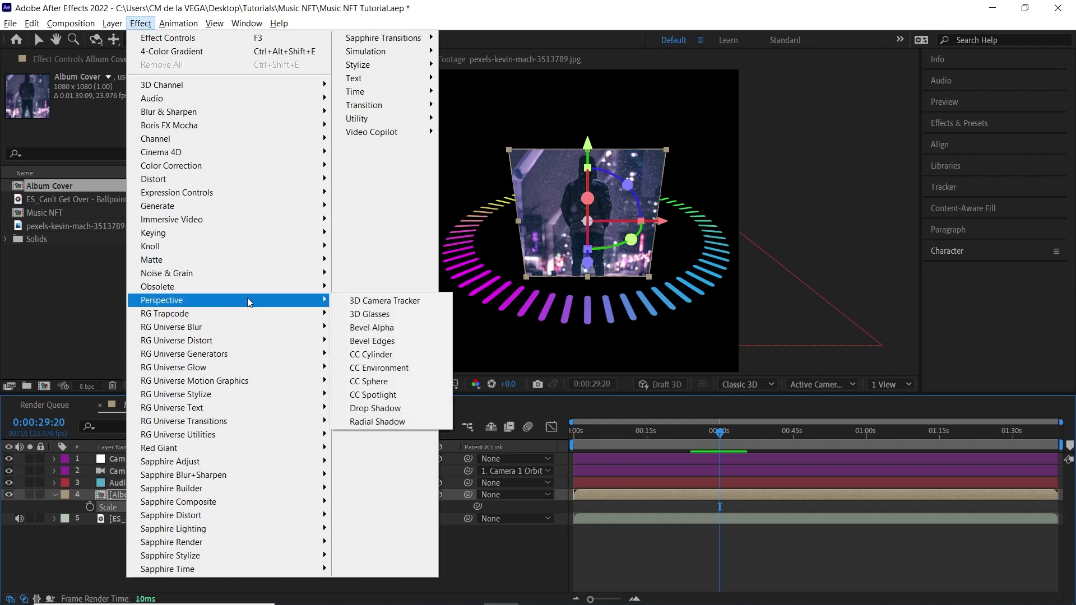
{"action": "left_click", "coordinate": [402, 328]}
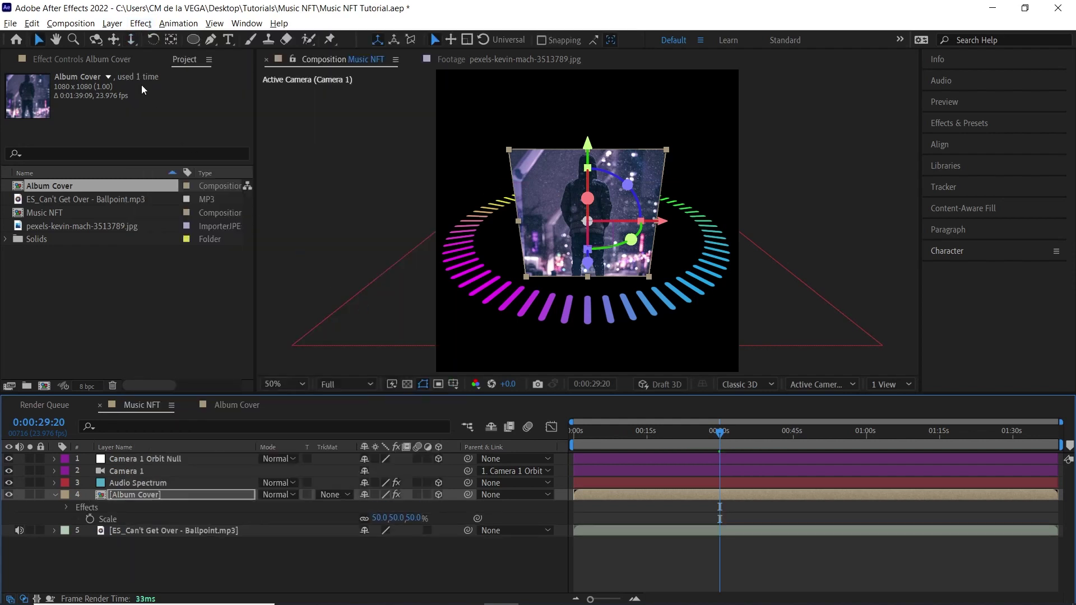
{"action": "left_click", "coordinate": [84, 59]}
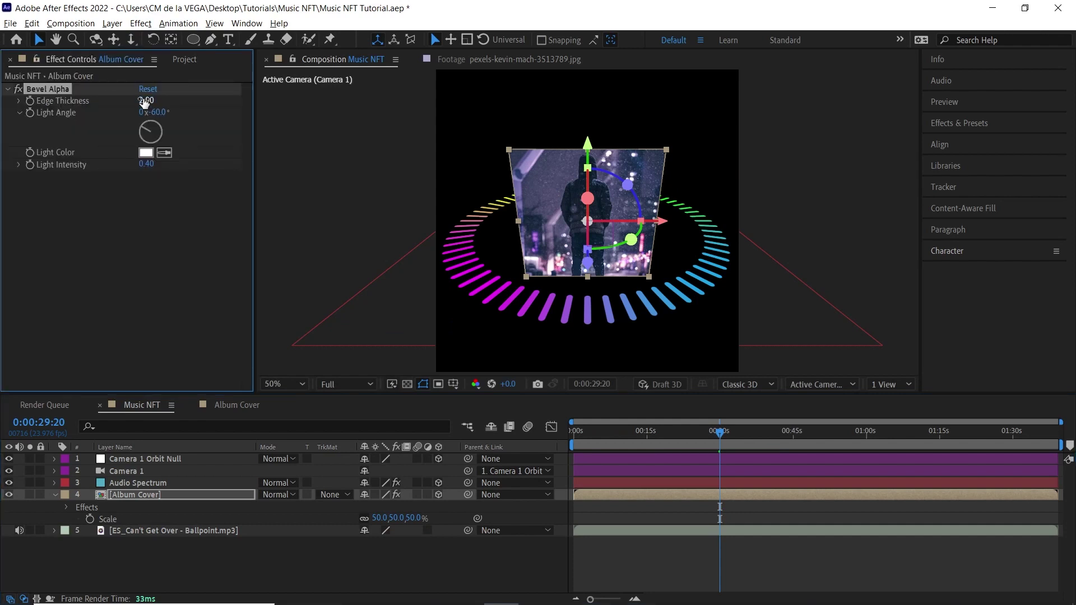
{"action": "type", "text": "10"}
{"action": "key", "text": "Return"}
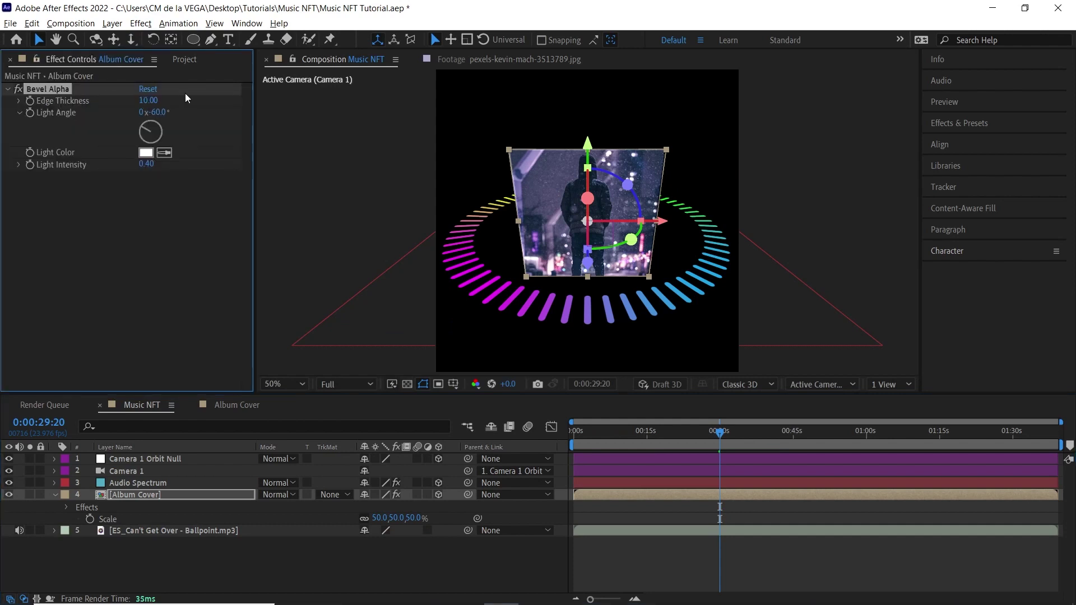
- Examine the album cover's edges up close with the Bevel Alpha effect switched off and on
{"action": "scroll", "coordinate": [719, 157], "scroll_direction": "up", "scroll_amount": 1}
{"action": "key", "text": "period"}
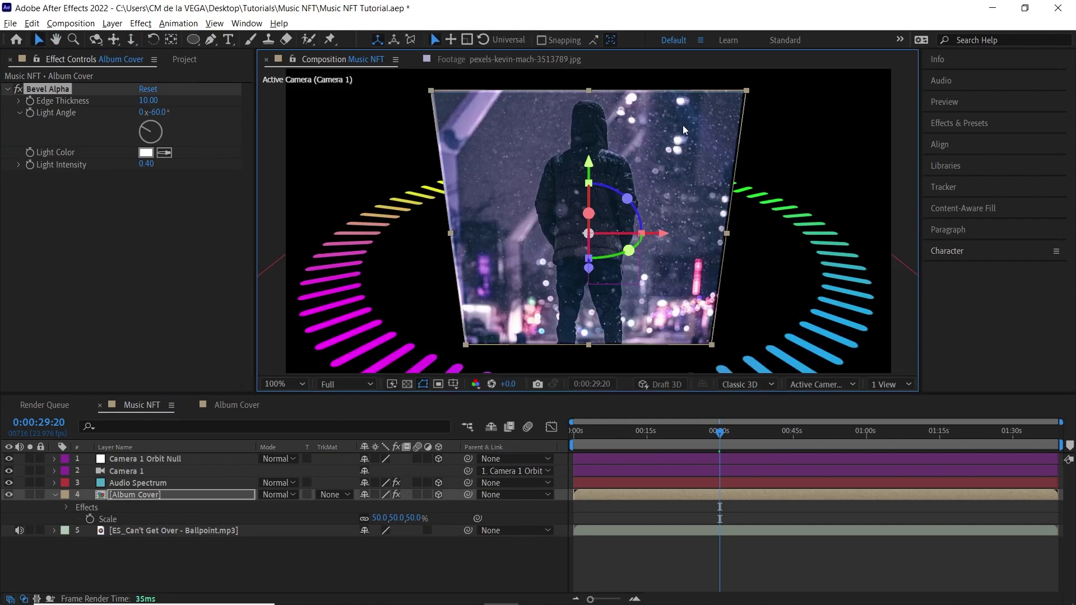
{"action": "key", "text": "ctrl+shift+a"}
{"action": "left_click", "coordinate": [18, 90]}
{"action": "left_click", "coordinate": [18, 89]}
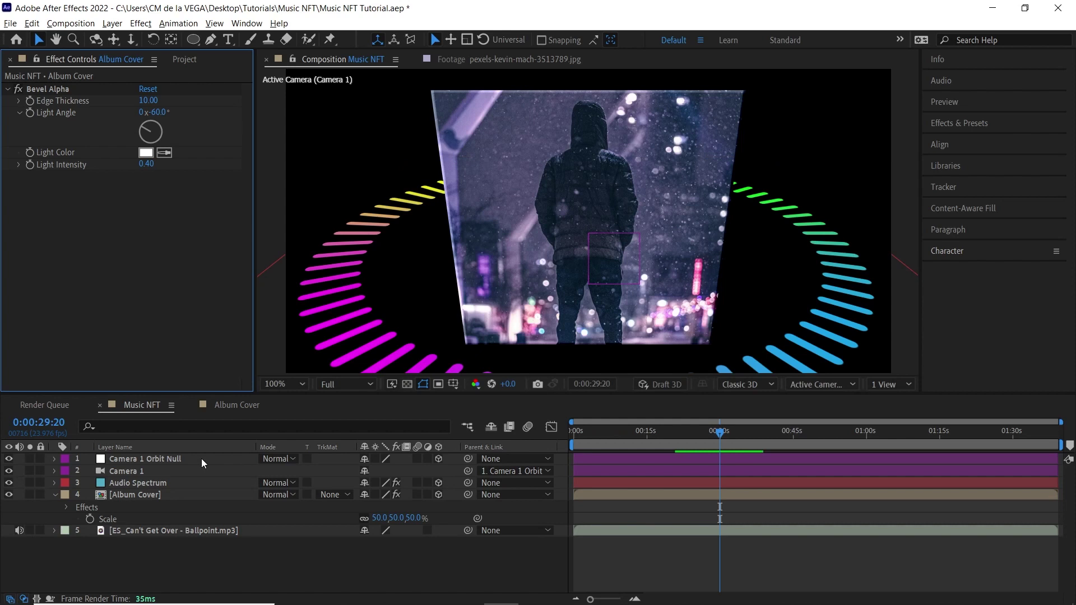
- Duplicate the Album Cover layer and remove the Bevel Alpha effect from the lower copy
{"action": "left_click", "coordinate": [138, 495]}
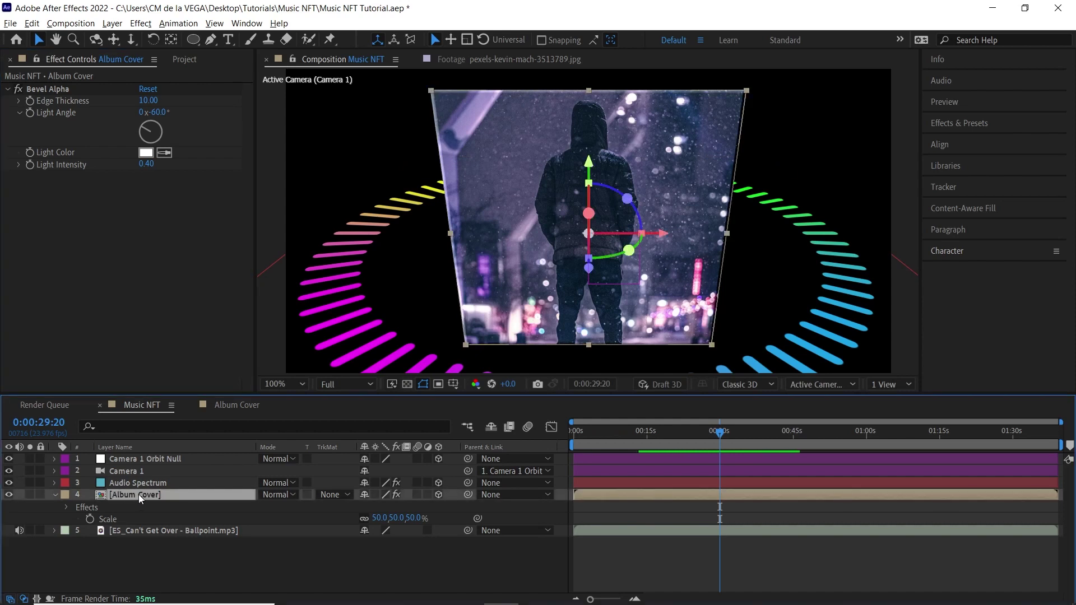
{"action": "key", "text": "ctrl+d"}
{"action": "left_click", "coordinate": [150, 507]}
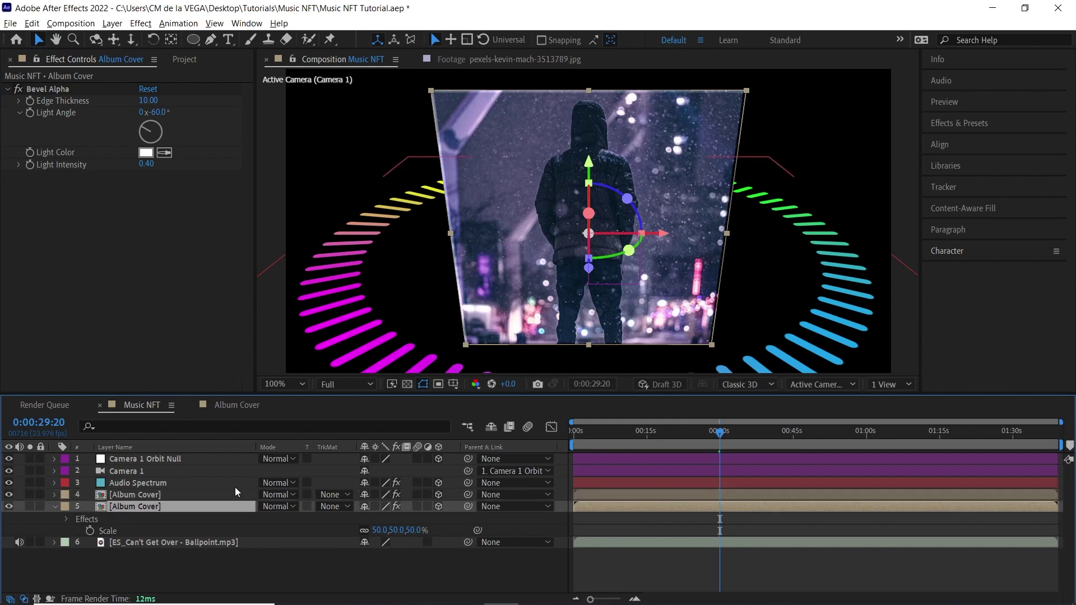
{"action": "left_click", "coordinate": [58, 89]}
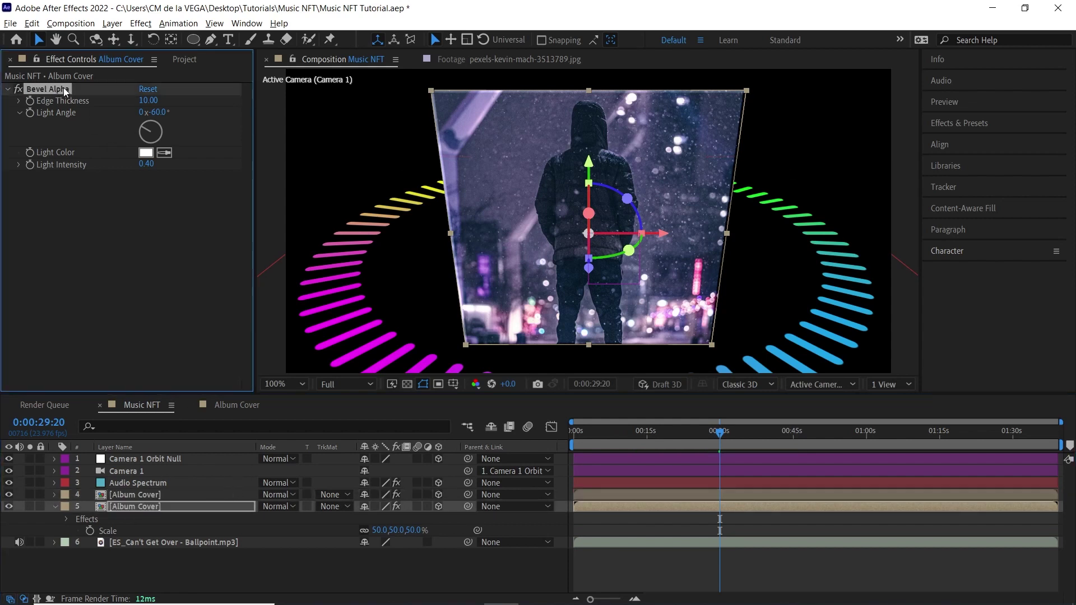
{"action": "key", "text": "Delete"}
- Apply the Fill effect to the lower Album Cover copy and set its colour to black (000000)
{"action": "left_click", "coordinate": [141, 24]}
{"action": "mouse_move", "coordinate": [316, 207]}
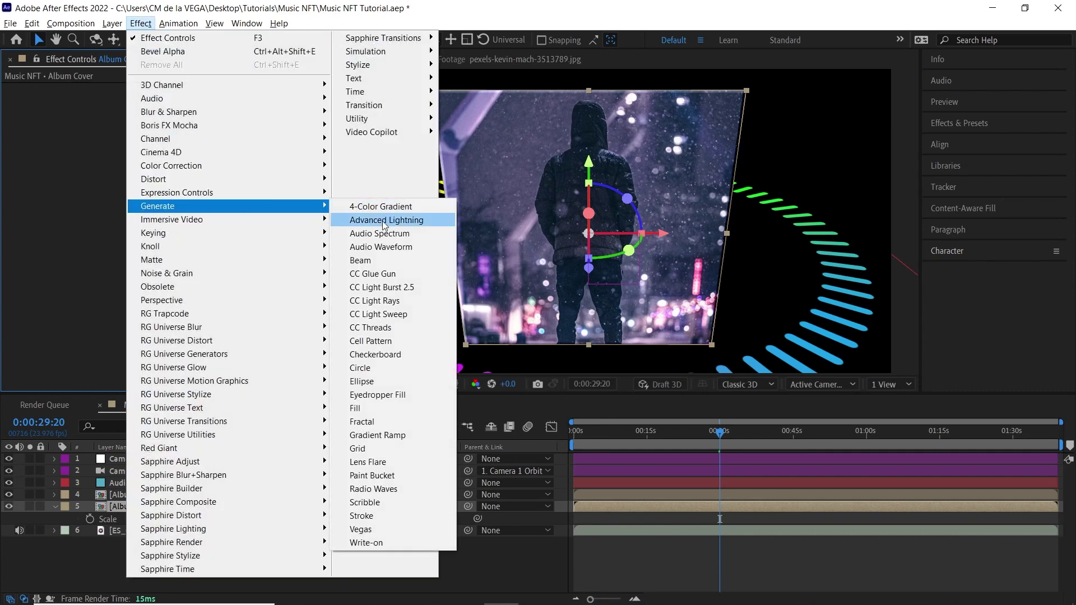
{"action": "left_click", "coordinate": [355, 408]}
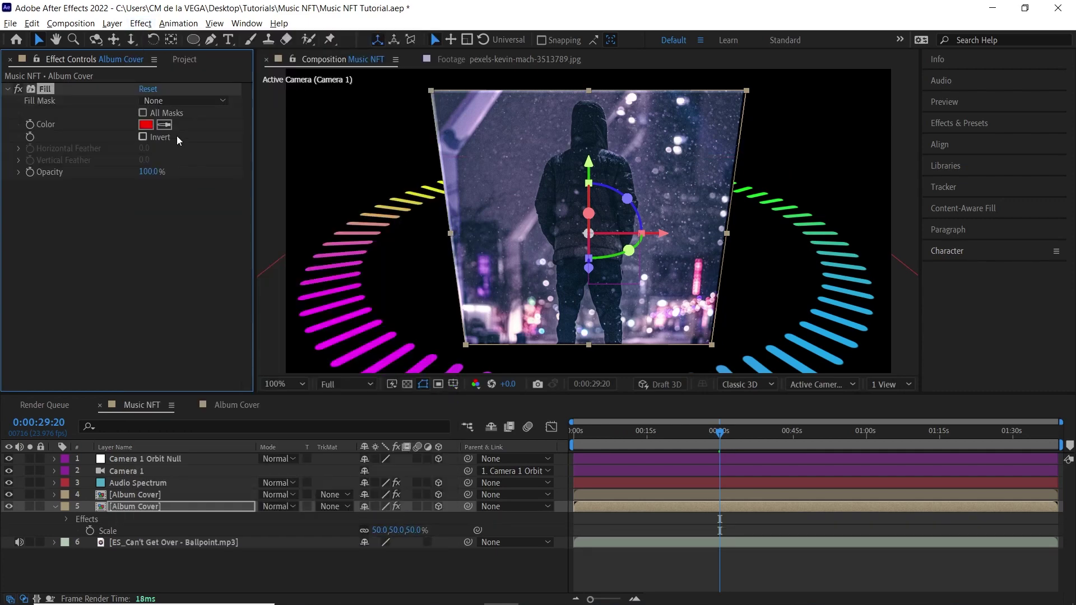
{"action": "left_click", "coordinate": [145, 124]}
{"action": "type", "text": "000000"}
{"action": "left_click", "coordinate": [451, 302]}
- Solo the lower Album Cover copy and check its black shape against the transparency grid
{"action": "left_click", "coordinate": [29, 506]}
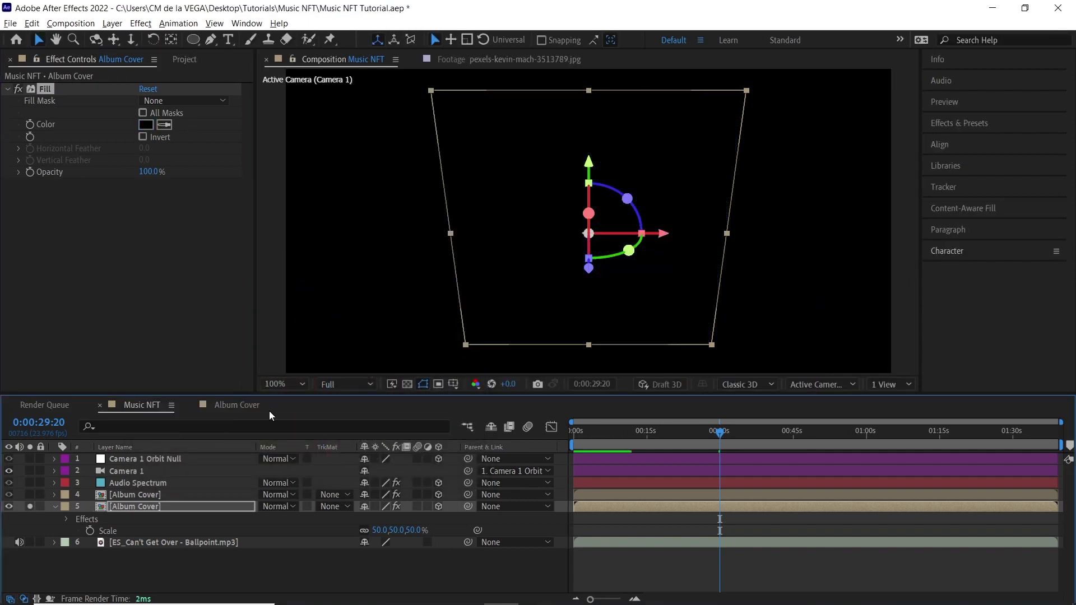
{"action": "left_click", "coordinate": [406, 385]}
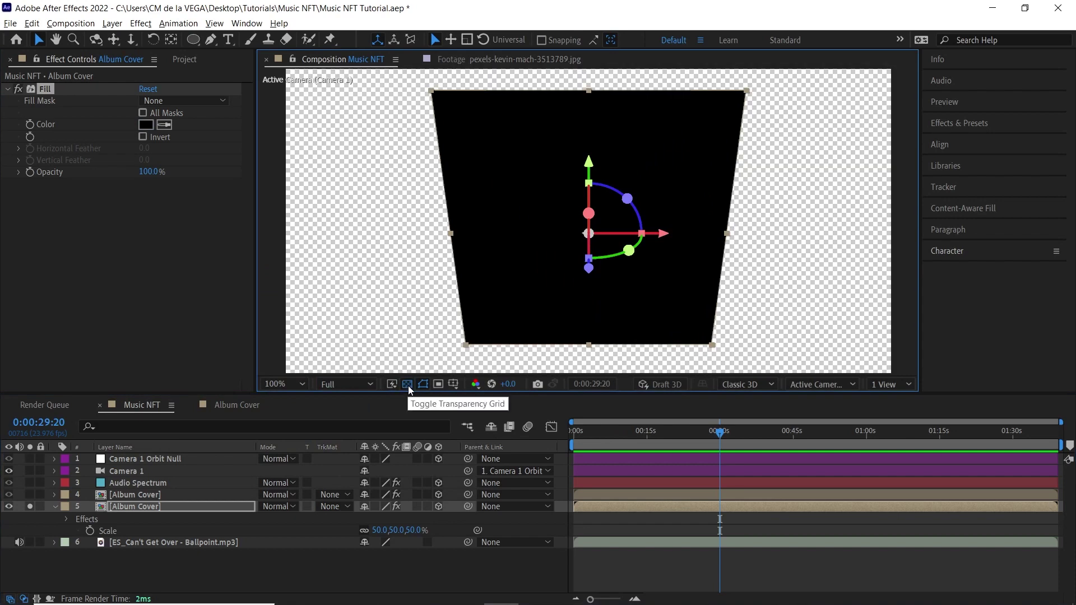
{"action": "left_click", "coordinate": [407, 385]}
- Switch the composition to the Left view and reveal the lower Album Cover copy's Position property
{"action": "left_click", "coordinate": [825, 384]}
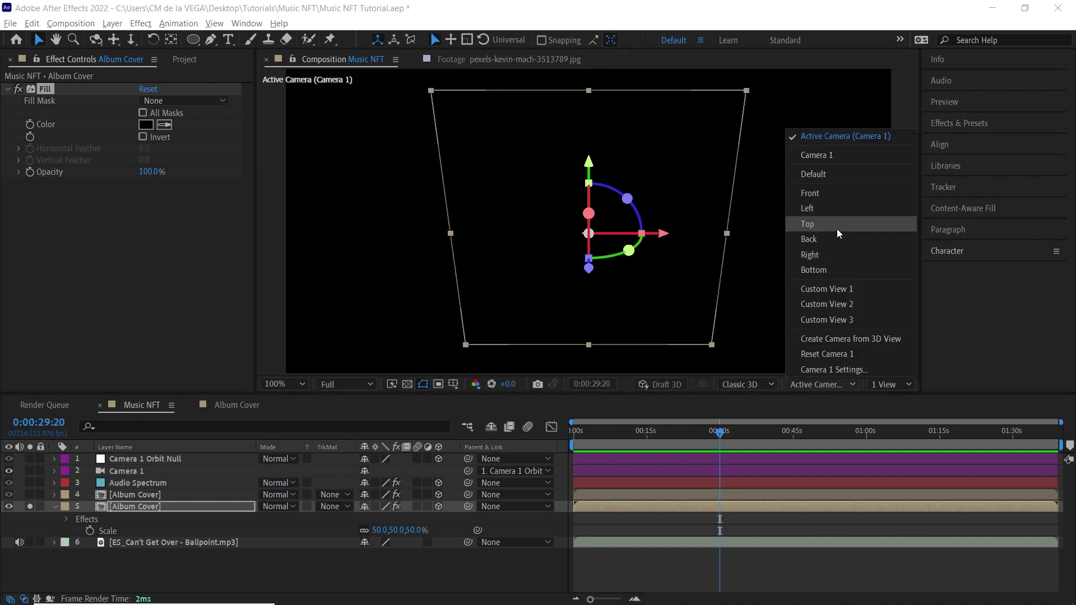
{"action": "left_click", "coordinate": [822, 209]}
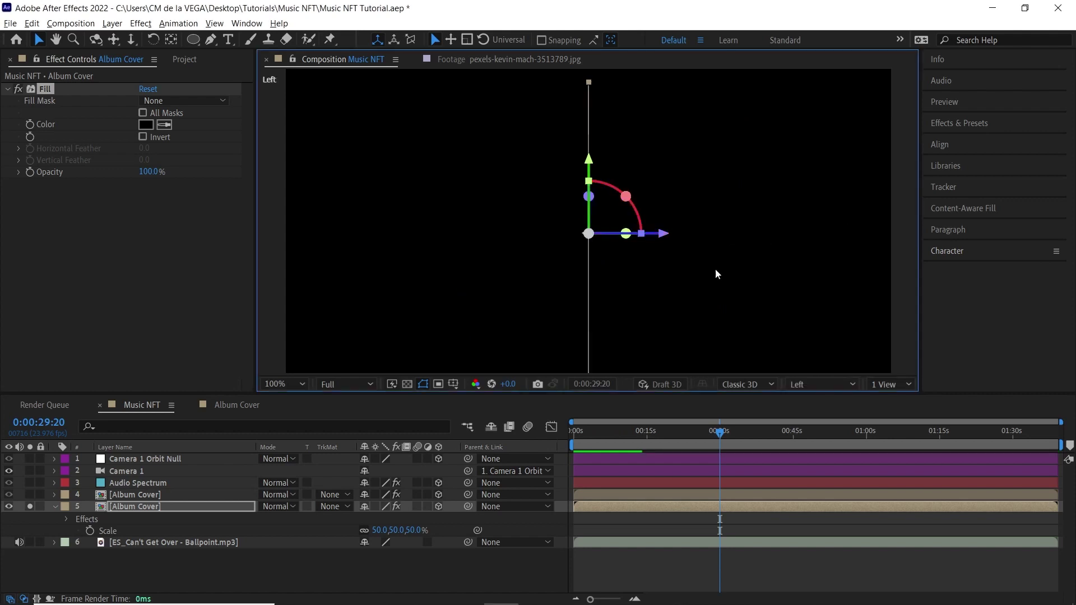
{"action": "left_click", "coordinate": [151, 503]}
{"action": "key", "text": "p"}
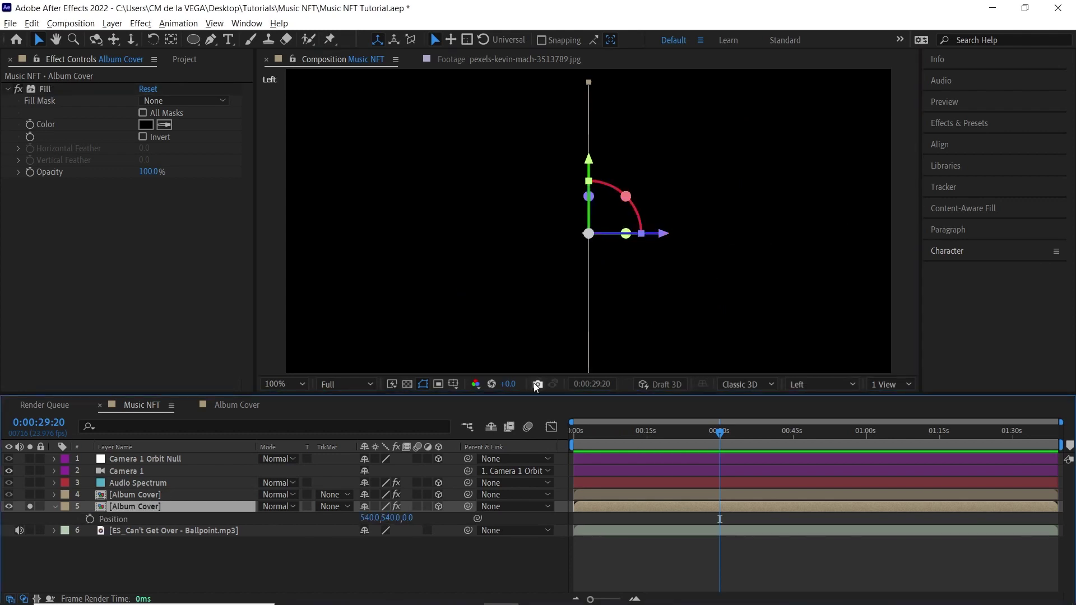
{"action": "key", "text": "c"}
{"action": "key", "text": "c"}
{"action": "key", "text": "c"}
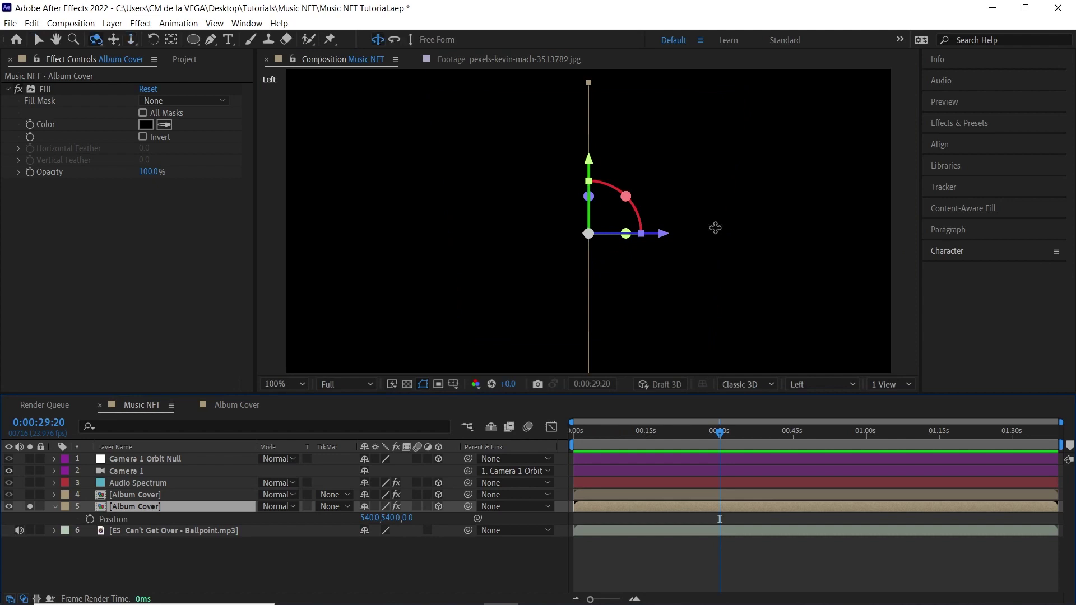
{"action": "left_click_drag", "start_coordinate": [715, 230], "coordinate": [700, 253]}
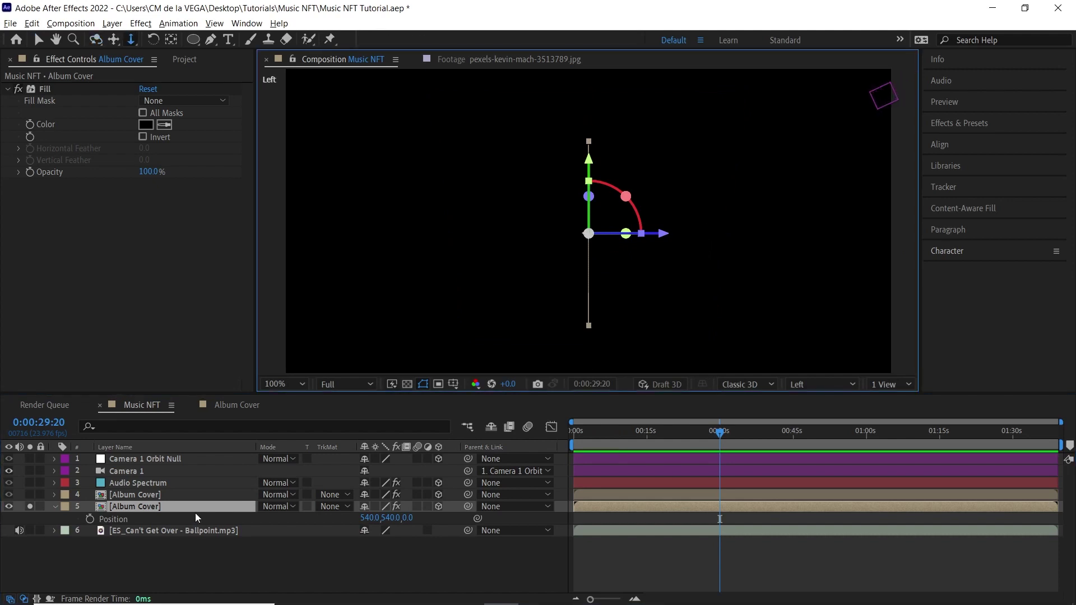
- Unsolo the lower Album Cover copy and set its Z Position to 15
{"action": "mouse_move", "coordinate": [412, 518]}
{"action": "left_mouse_down"}
{"action": "mouse_move", "coordinate": [400, 518]}
{"action": "mouse_move", "coordinate": [411, 518]}
{"action": "left_mouse_up"}
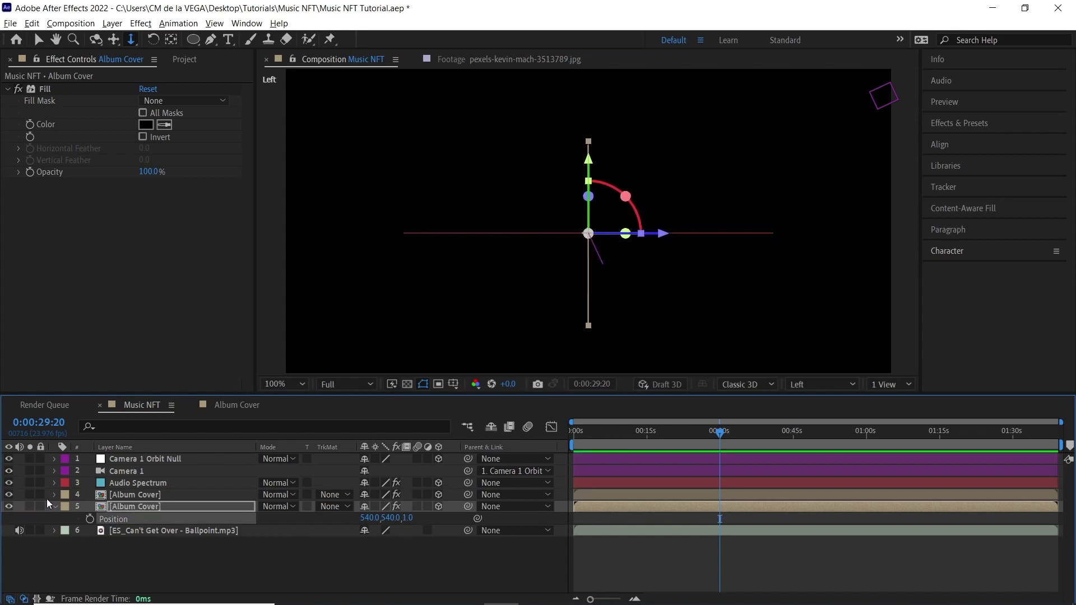
{"action": "key", "text": "period"}
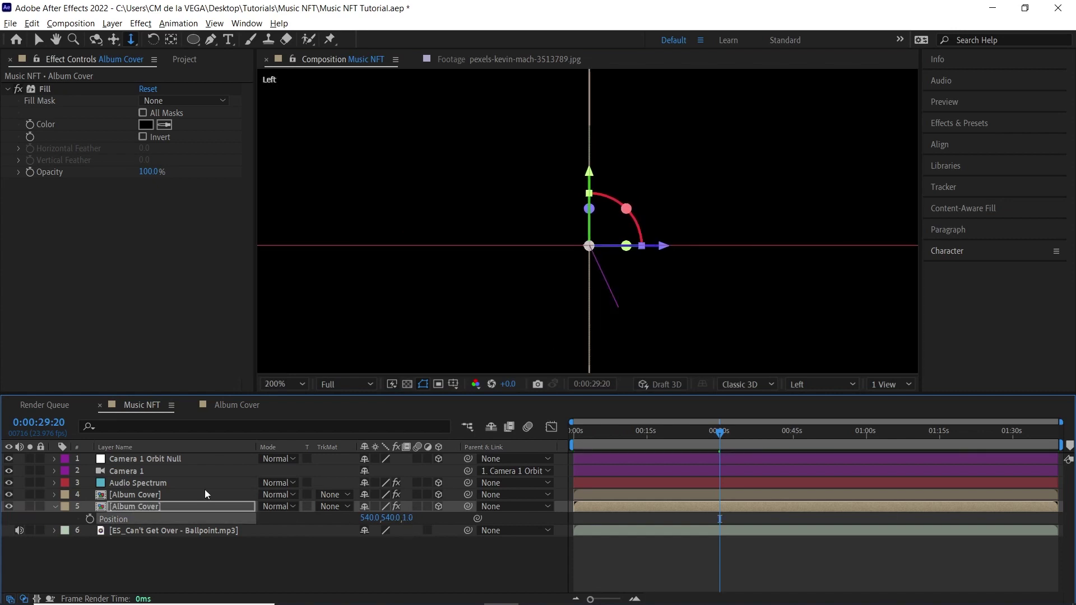
{"action": "mouse_move", "coordinate": [415, 522]}
{"action": "left_mouse_down"}
{"action": "mouse_move", "coordinate": [401, 523]}
{"action": "mouse_move", "coordinate": [423, 524]}
{"action": "left_mouse_up"}
{"action": "left_click", "coordinate": [412, 519]}
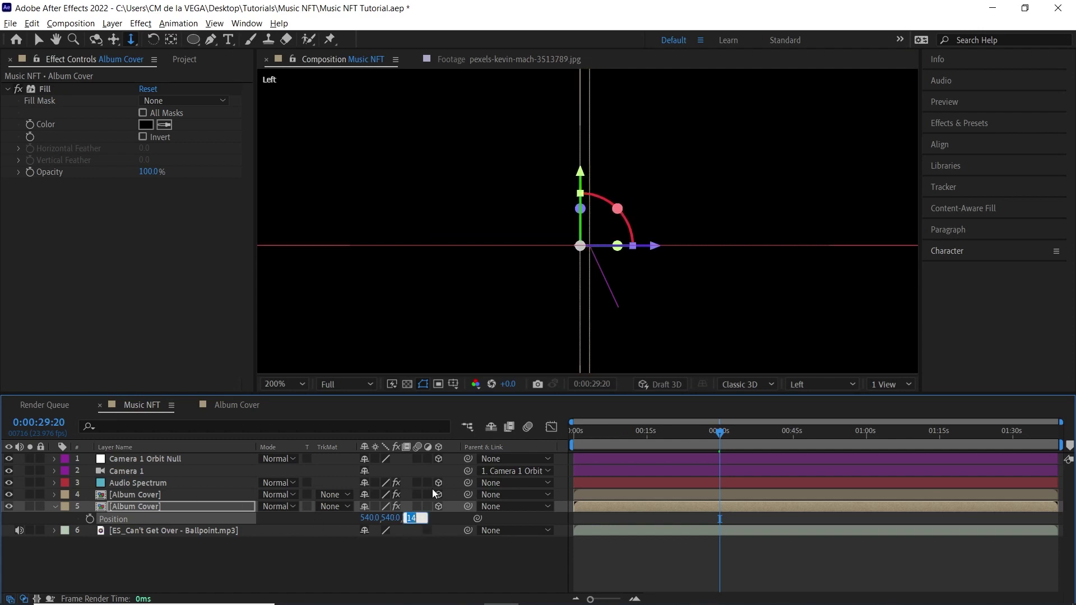
{"action": "key", "text": "Return"}
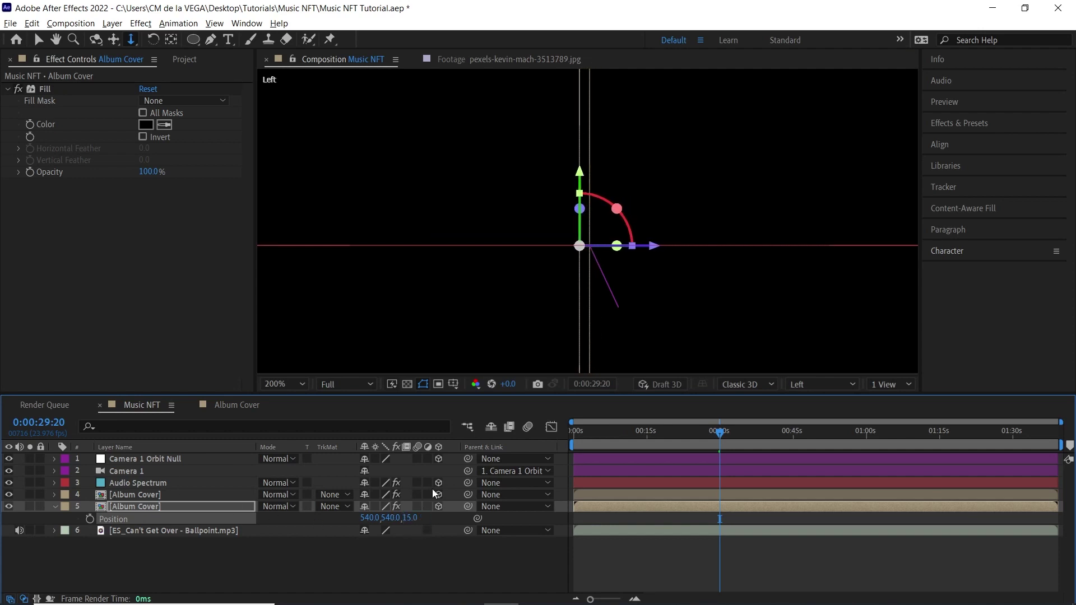
- Duplicate the black Album Cover copy and set the lower duplicate's Z Position to 30
{"action": "left_click", "coordinate": [140, 495]}
{"action": "left_click", "coordinate": [139, 506]}
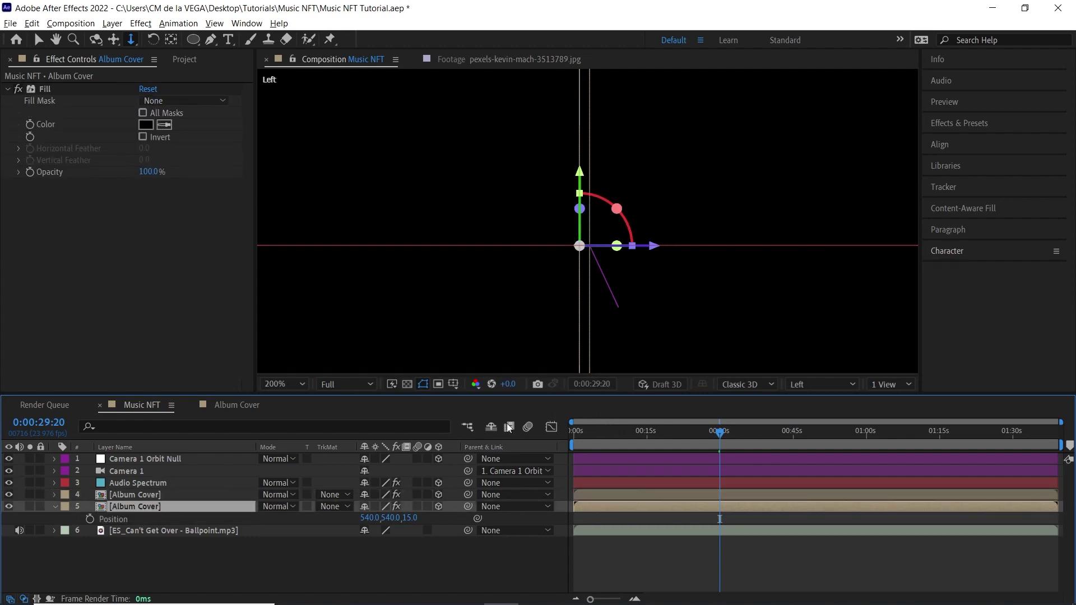
{"action": "key", "text": "ctrl+d"}
{"action": "left_click", "coordinate": [410, 530]}
{"action": "type", "text": "30"}
{"action": "key", "text": "Return"}
- Duplicate the rearmost black Album Cover layer and set the new lowest copy's Z Position to 45
{"action": "left_click", "coordinate": [142, 519]}
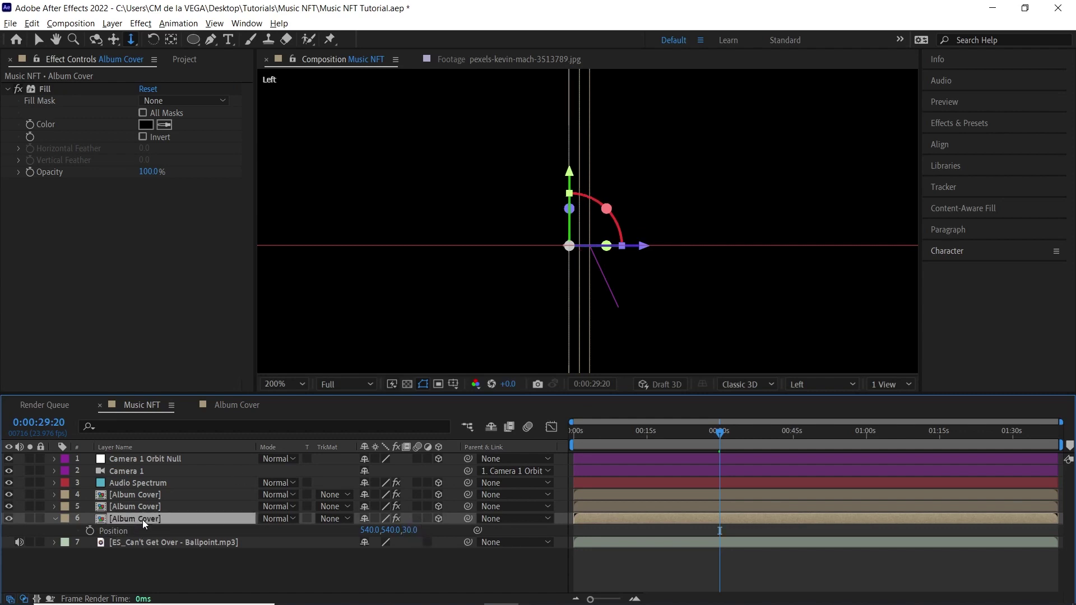
{"action": "key", "text": "ctrl+d"}
{"action": "left_click", "coordinate": [409, 541]}
{"action": "type", "text": "45"}
{"action": "key", "text": "Return"}
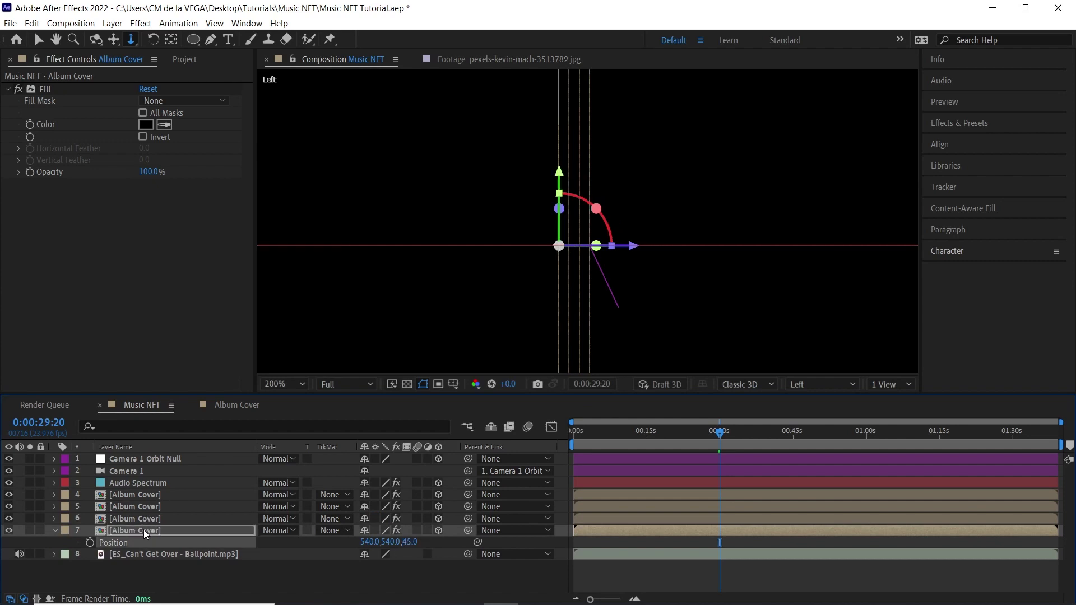
- Add another black Album Cover copy at the back of the stack with a Z Position of 60
{"action": "left_click", "coordinate": [143, 529]}
{"action": "key", "text": "ctrl+d"}
{"action": "left_click", "coordinate": [411, 555]}
{"action": "type", "text": "60"}
{"action": "key", "text": "Return"}
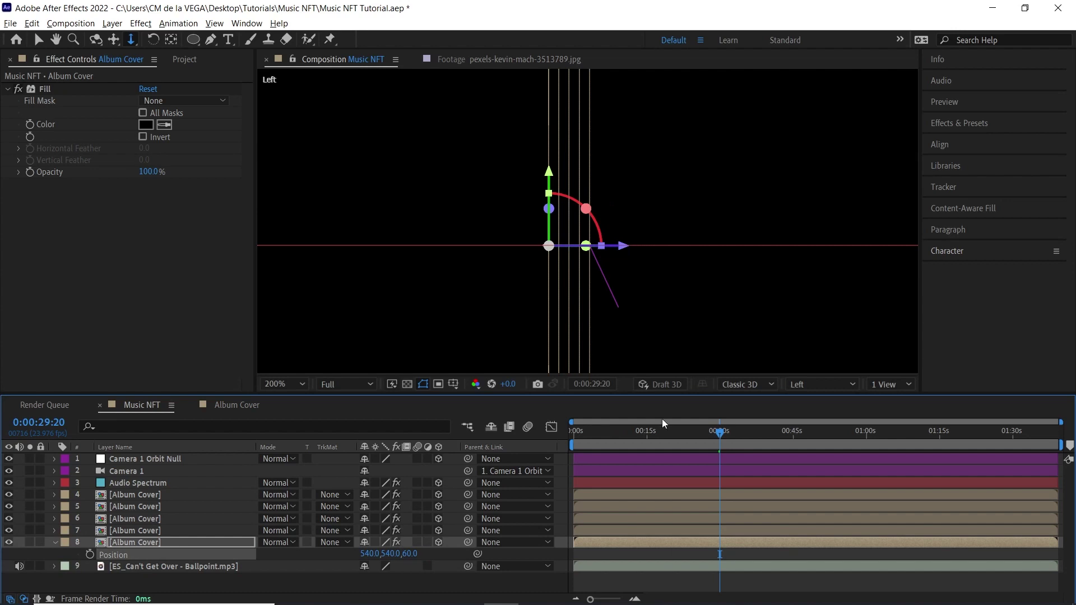
- Return to the Active Camera (Camera 1) view and examine the stacked album cover inside the whole spectrum ring
{"action": "left_click", "coordinate": [825, 384]}
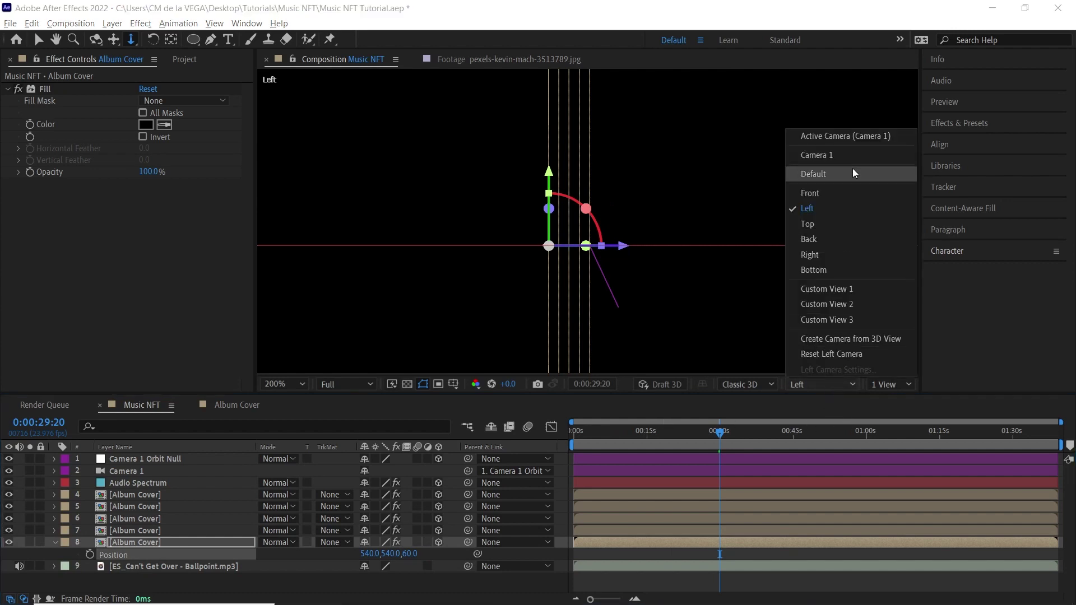
{"action": "left_click", "coordinate": [856, 135]}
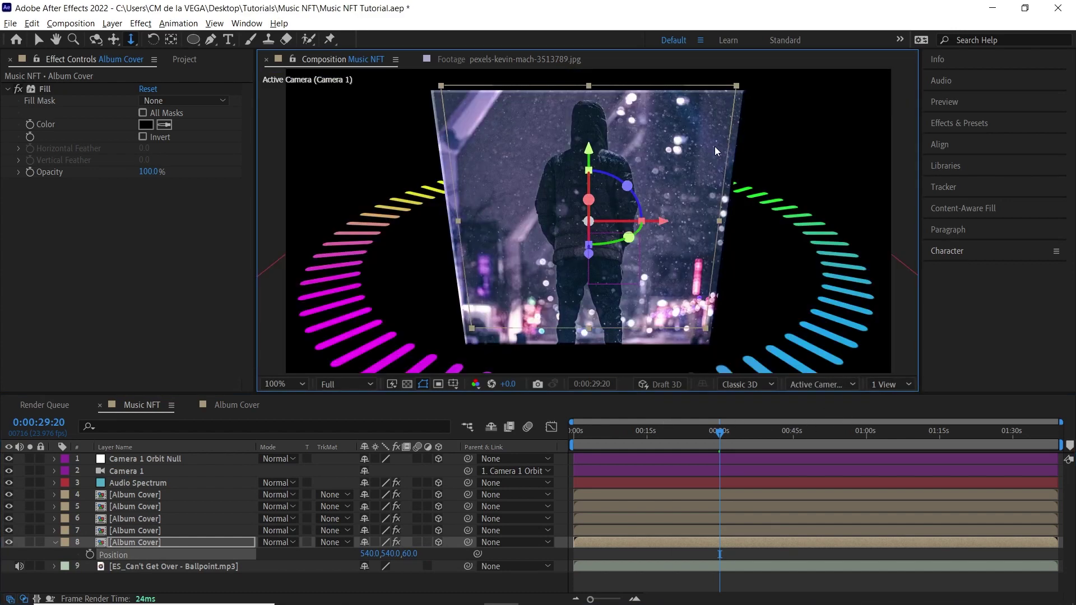
{"action": "scroll", "coordinate": [687, 279], "scroll_direction": "down", "scroll_amount": 2}
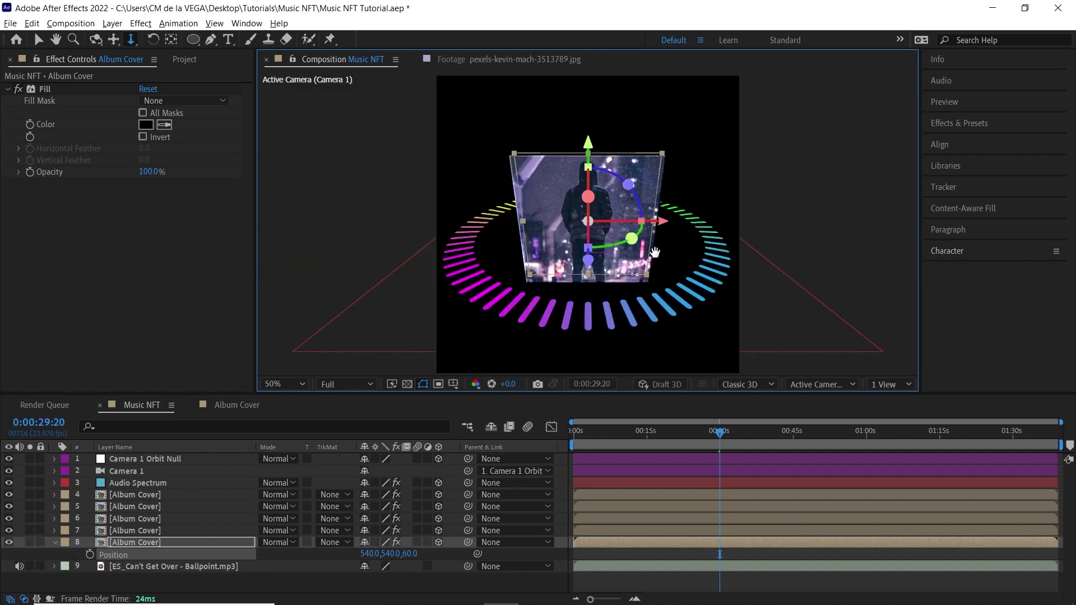
{"action": "left_click_drag", "start_coordinate": [709, 305], "coordinate": [621, 222]}
{"action": "left_click_drag", "start_coordinate": [528, 276], "coordinate": [535, 292]}
{"action": "key", "text": "c"}
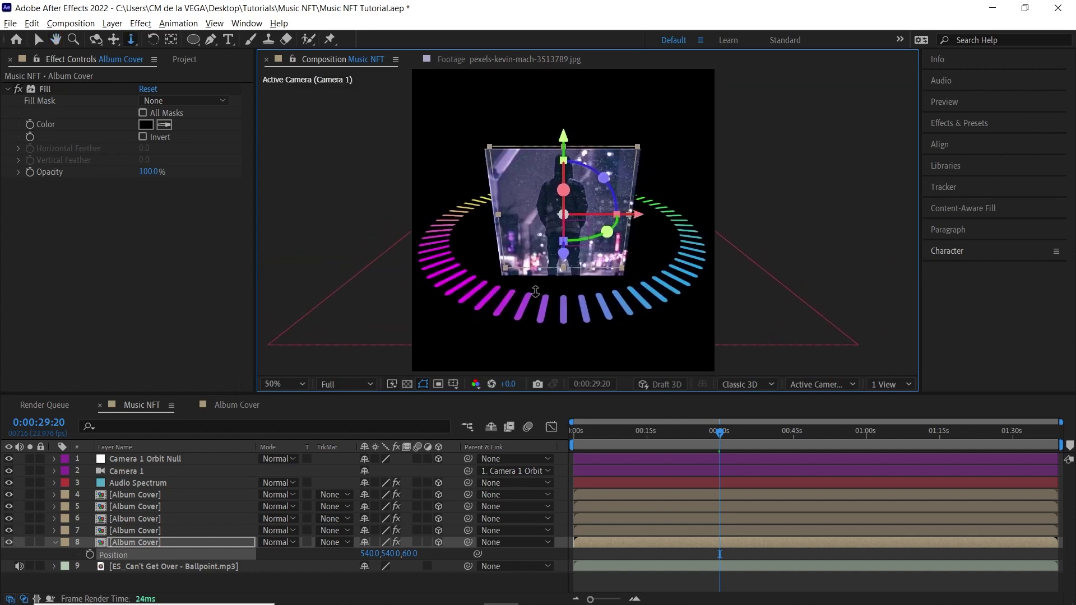
- Add a 1080 × 1080 px solid just above the audio layer and rename it BG
{"action": "left_click", "coordinate": [223, 565]}
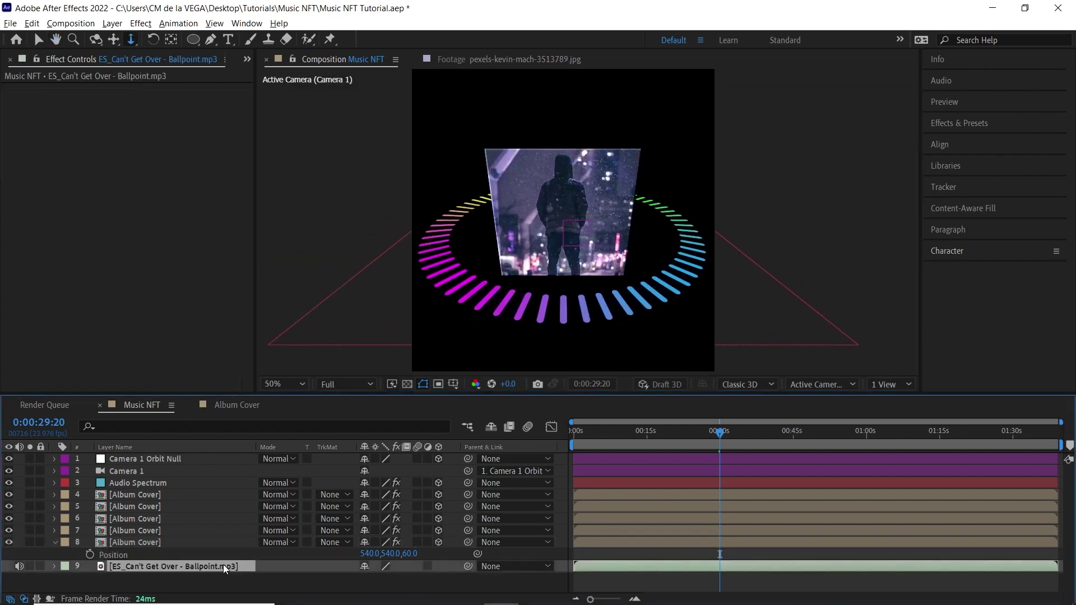
{"action": "key", "text": "ctrl+y"}
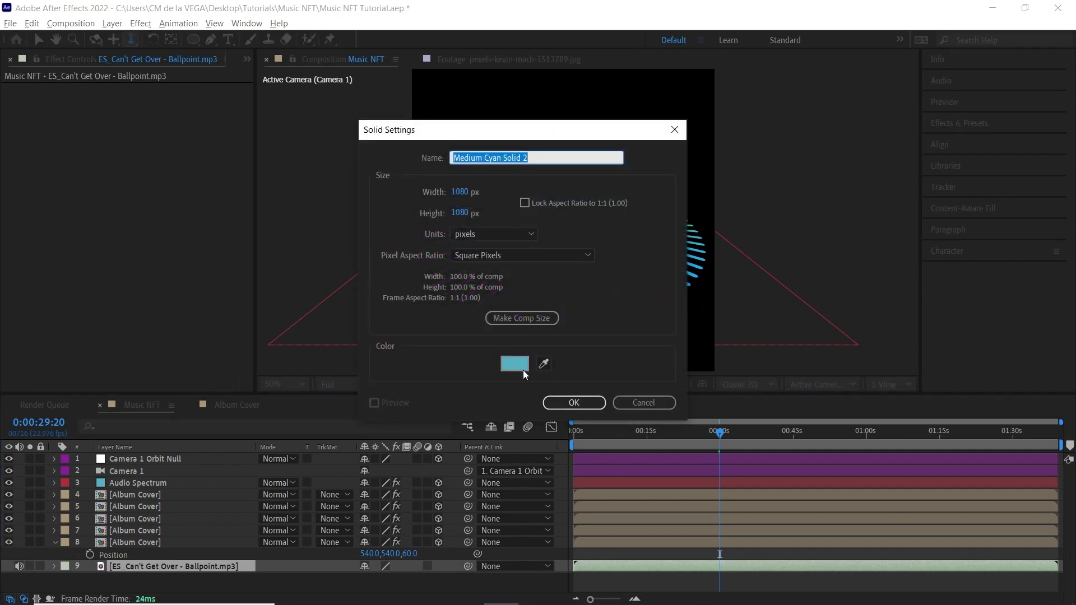
{"action": "left_click", "coordinate": [574, 403]}
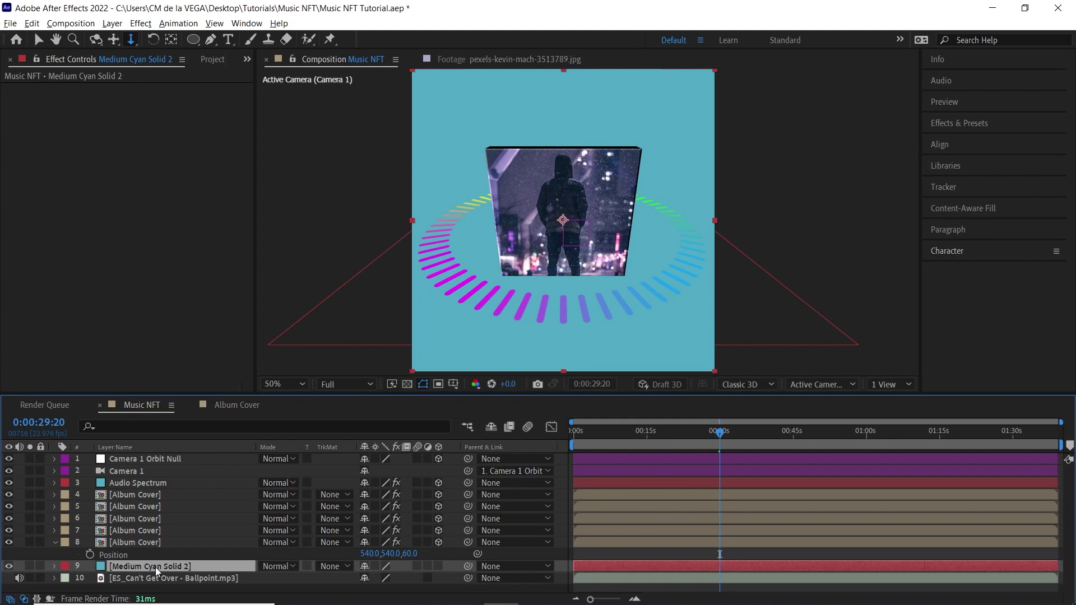
{"action": "key", "text": "Return"}
{"action": "type", "text": "B"}
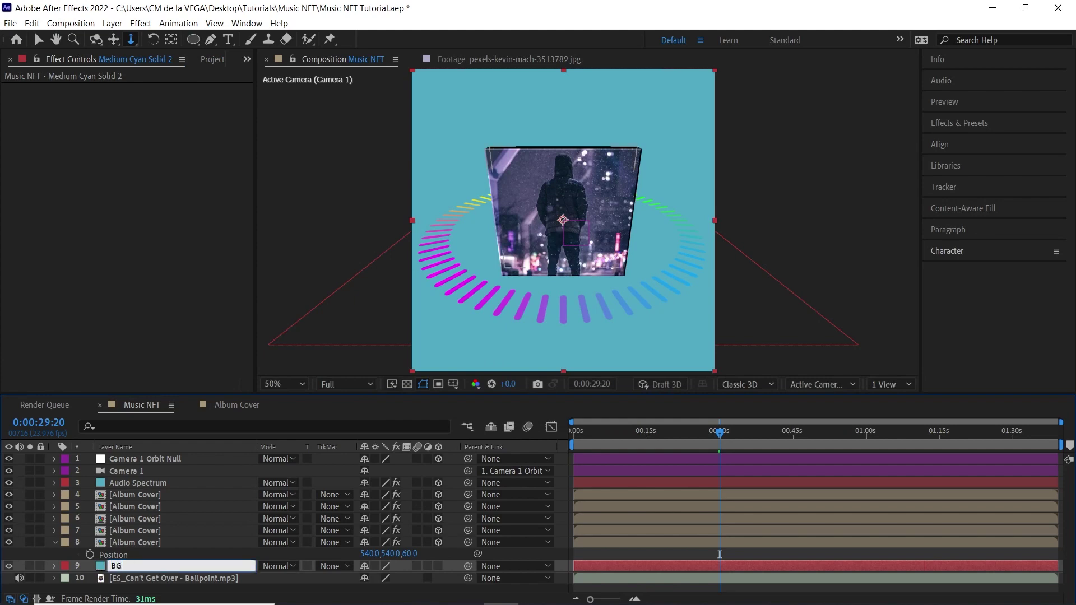
{"action": "type", "text": "G"}
{"action": "key", "text": "Return"}
- Apply a radial Gradient Ramp to the BG layer, starting at about 536,172 and ending at about 904,932
{"action": "left_click", "coordinate": [141, 24]}
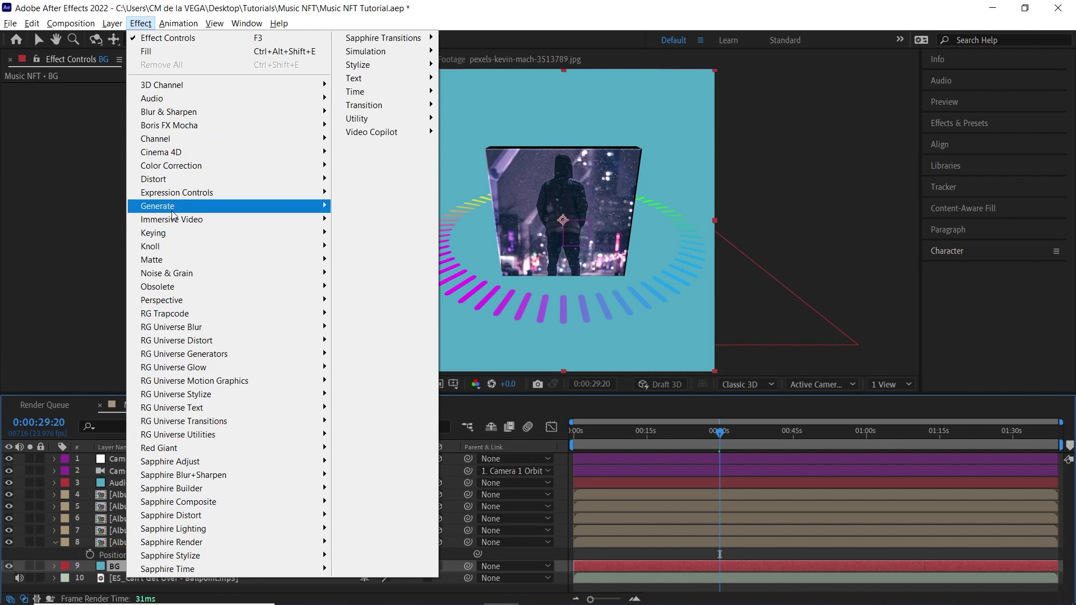
{"action": "mouse_move", "coordinate": [176, 208]}
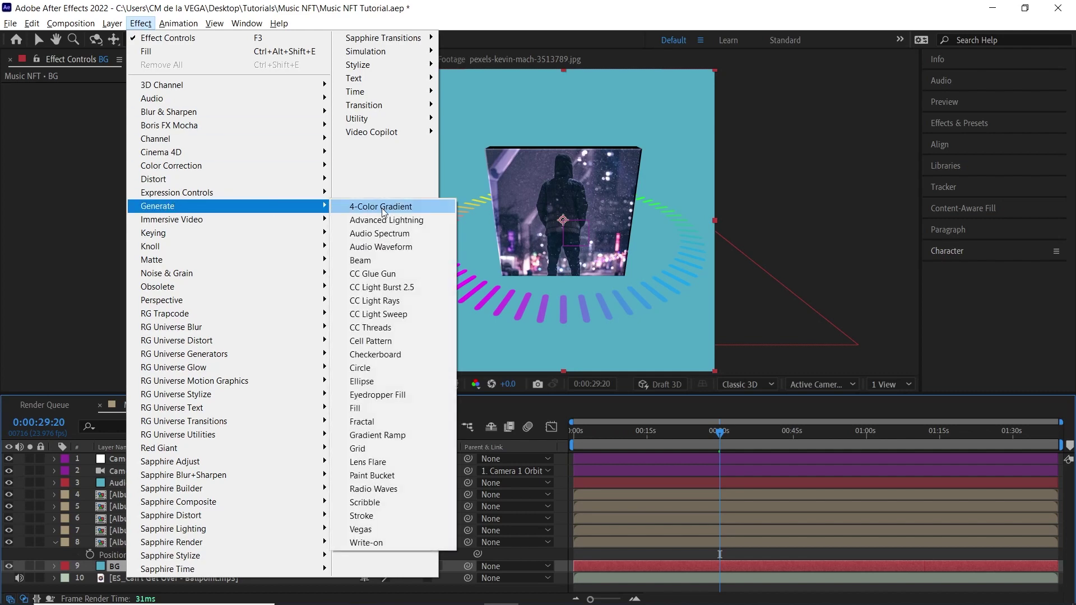
{"action": "left_click", "coordinate": [421, 435]}
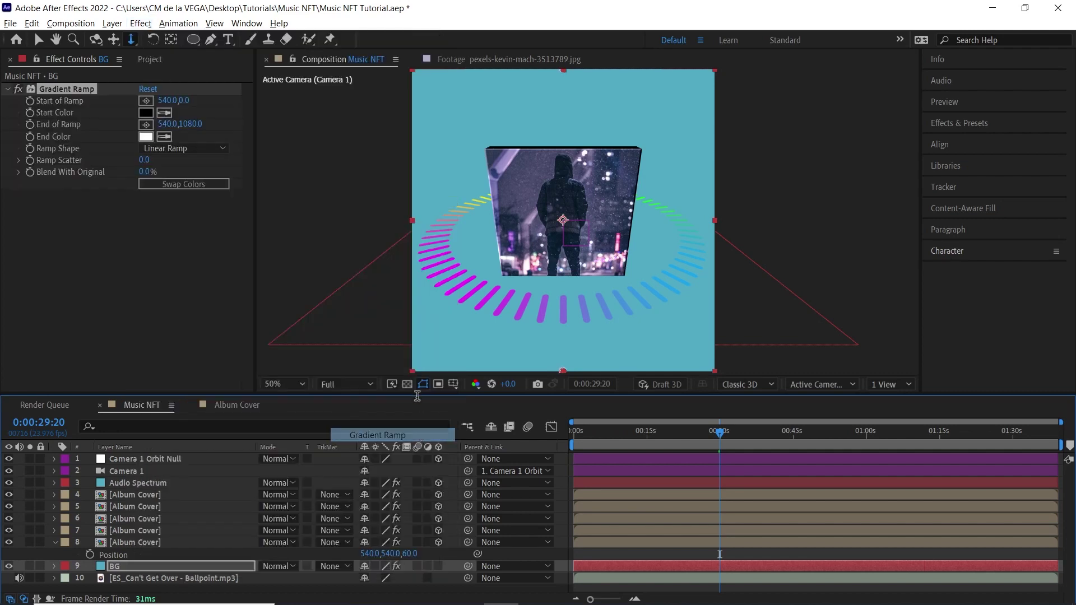
{"action": "left_click", "coordinate": [180, 149]}
{"action": "left_click", "coordinate": [191, 178]}
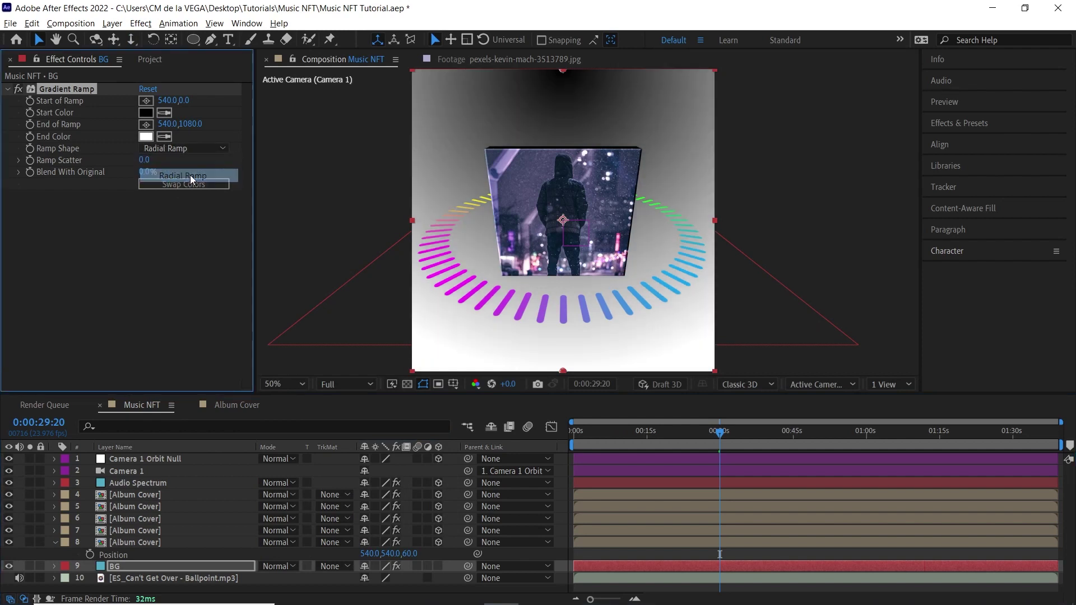
{"action": "left_click_drag", "start_coordinate": [563, 70], "coordinate": [561, 116]}
{"action": "left_click_drag", "start_coordinate": [562, 371], "coordinate": [664, 330]}
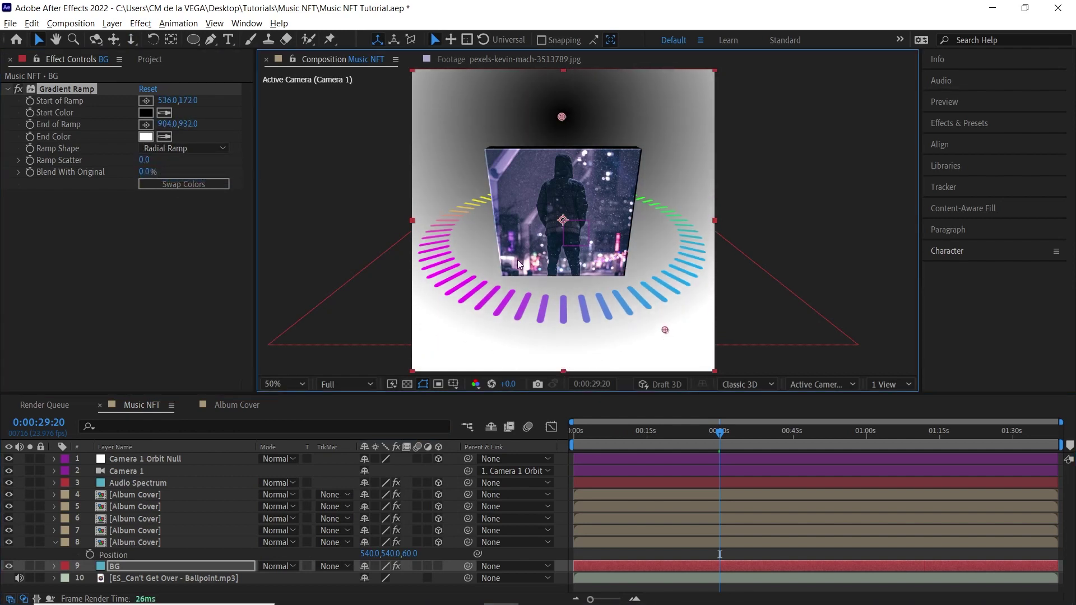
- Set the Gradient Ramp's End Color on the BG layer to a very dark navy blue
{"action": "left_click", "coordinate": [146, 138]}
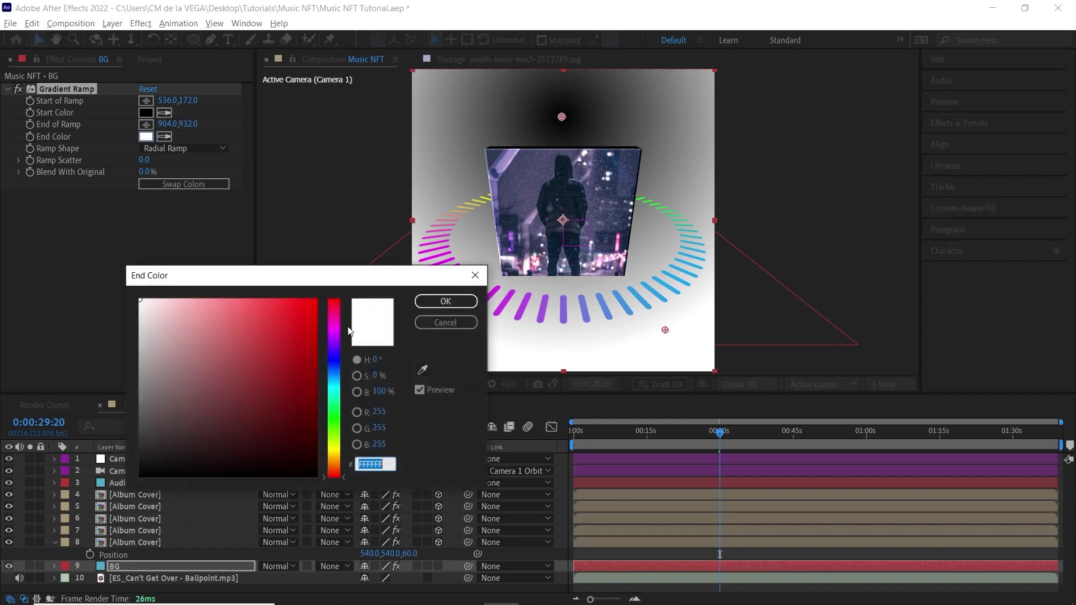
{"action": "left_click", "coordinate": [332, 368]}
{"action": "left_click_drag", "start_coordinate": [259, 431], "coordinate": [259, 456]}
{"action": "left_click", "coordinate": [460, 305]}
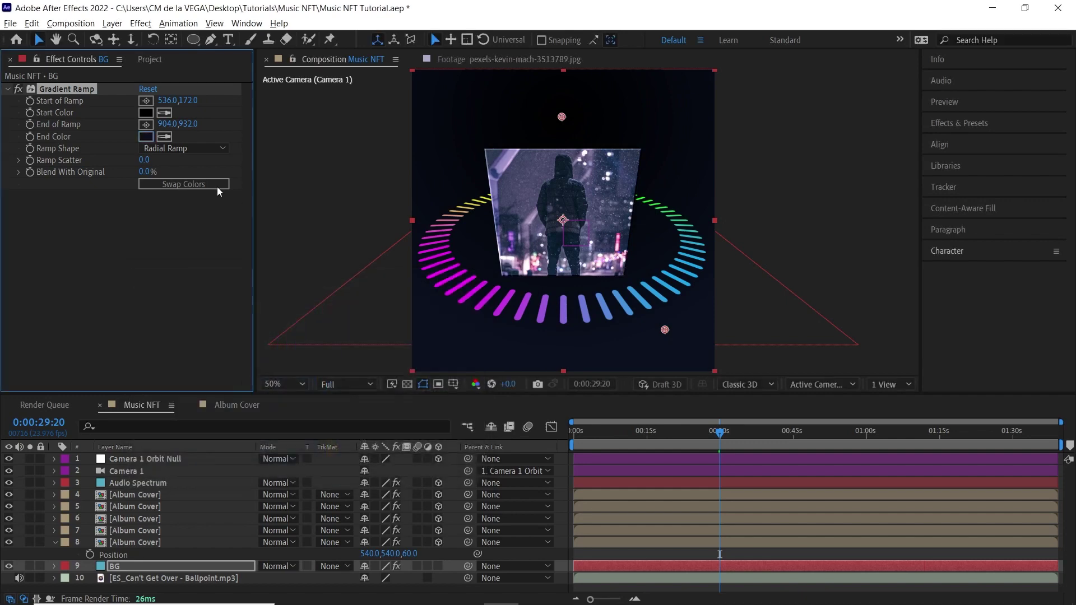
- Sample the dark navy for the Gradient Ramp's Start Color and lighten it to a muted slate blue
{"action": "left_click", "coordinate": [165, 112]}
{"action": "left_click", "coordinate": [146, 136]}
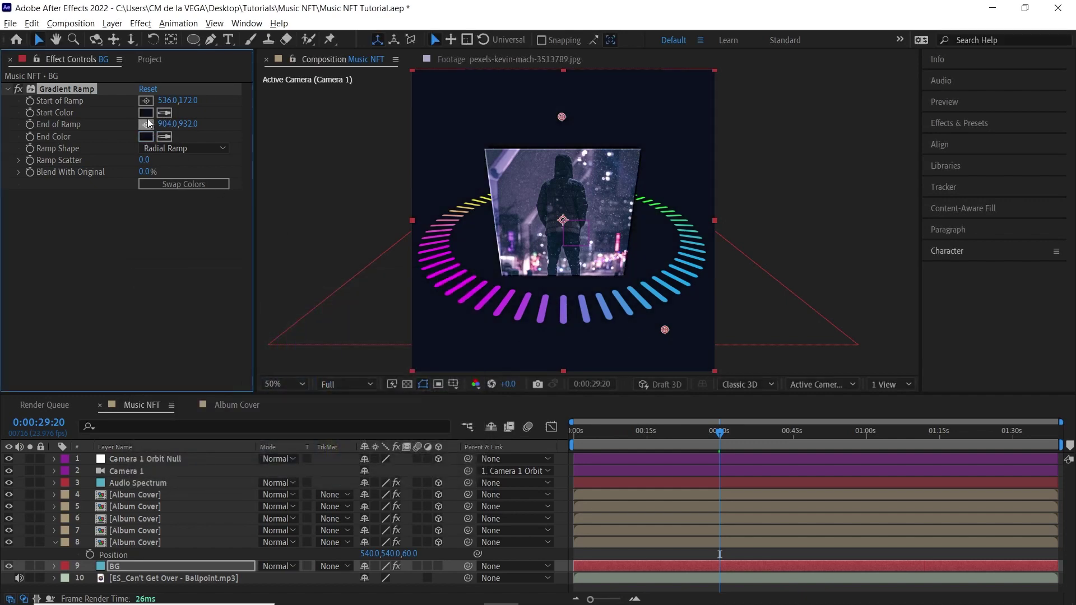
{"action": "left_click", "coordinate": [146, 113]}
{"action": "left_click_drag", "start_coordinate": [262, 450], "coordinate": [200, 395]}
{"action": "left_click", "coordinate": [444, 303]}
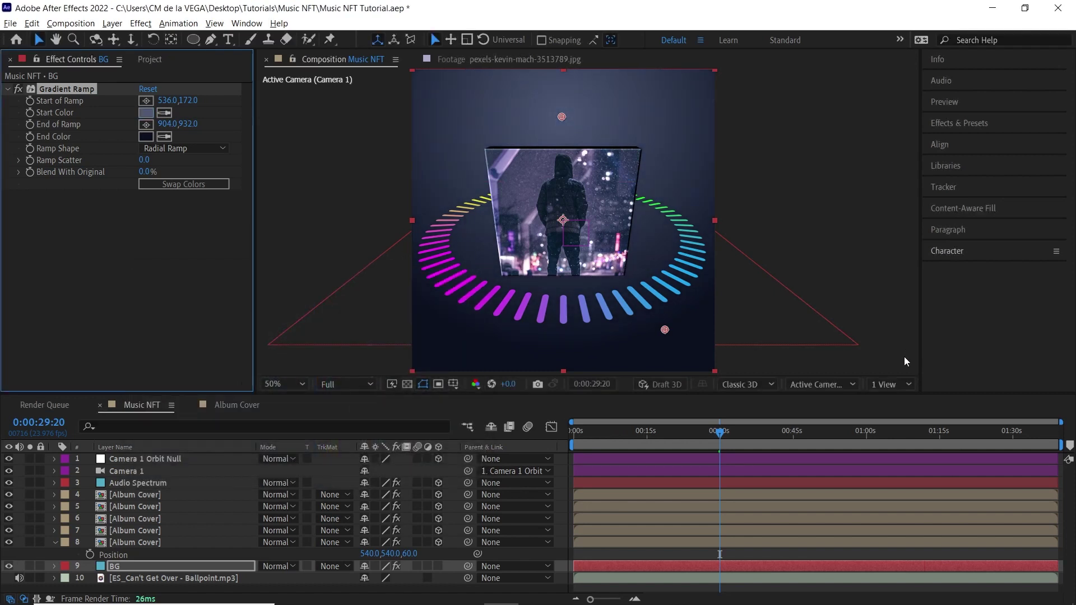
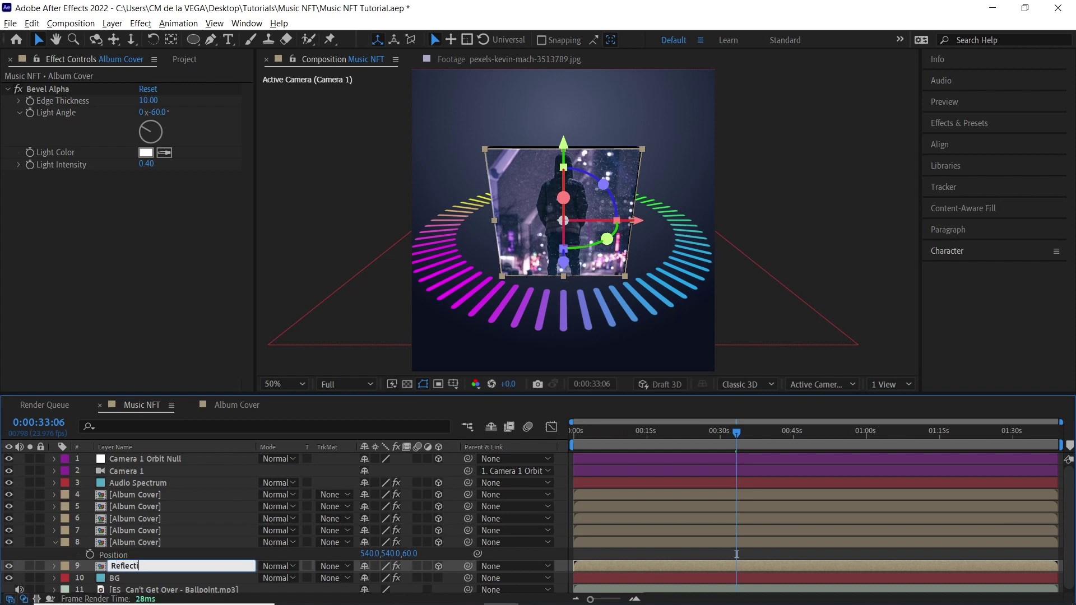
- Finish naming the copied Album Cover layer Reflection and remove its Bevel Alpha effect
{"action": "key", "text": "Return"}
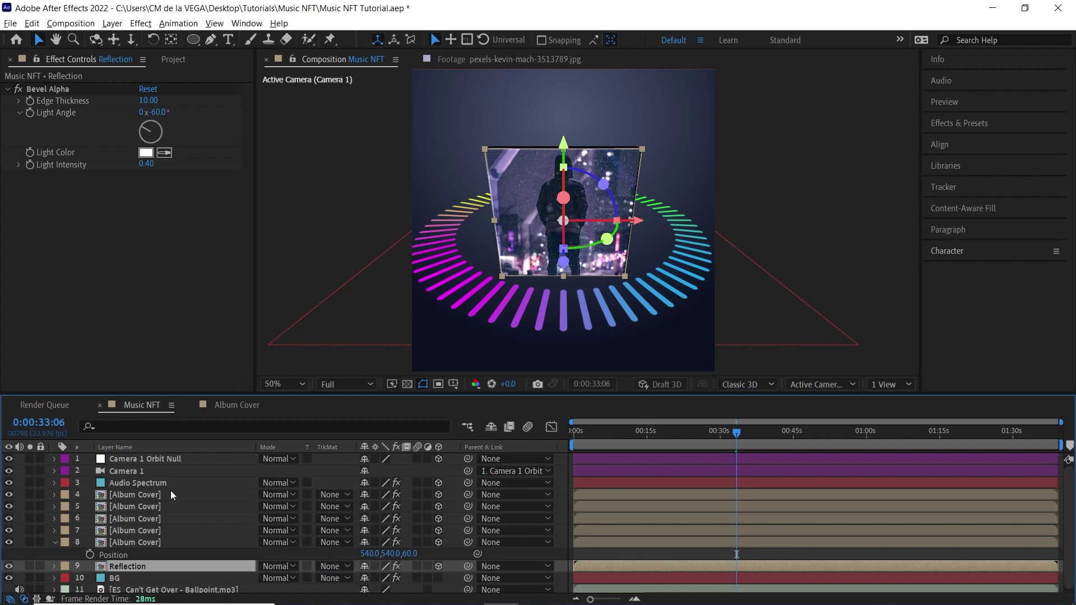
{"action": "left_click", "coordinate": [54, 89]}
{"action": "key", "text": "Delete"}
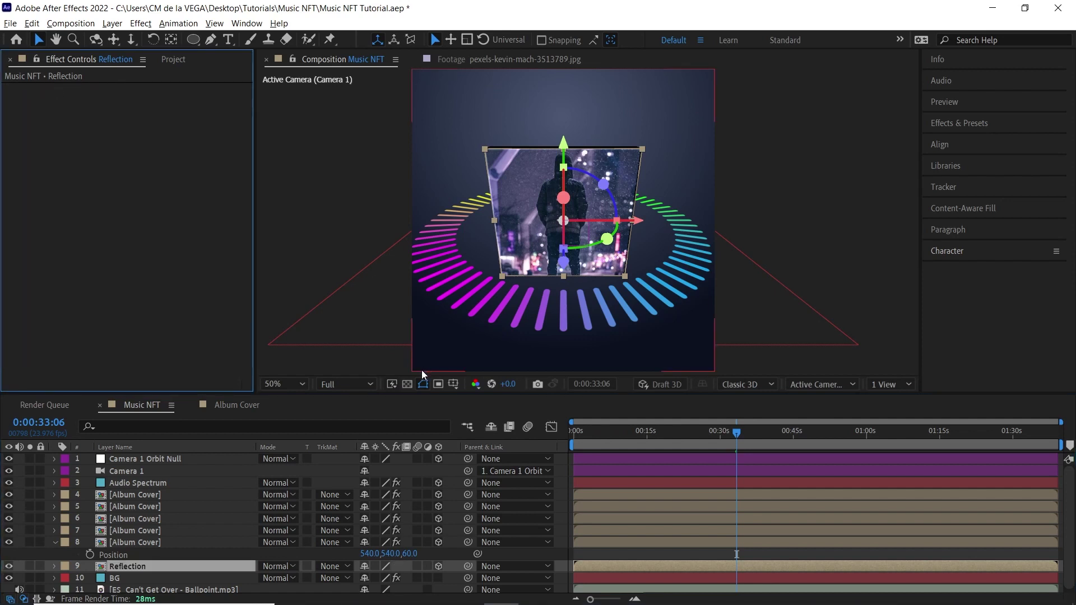
- Set the Reflection layer's X Orientation to 180°
{"action": "key", "text": "r"}
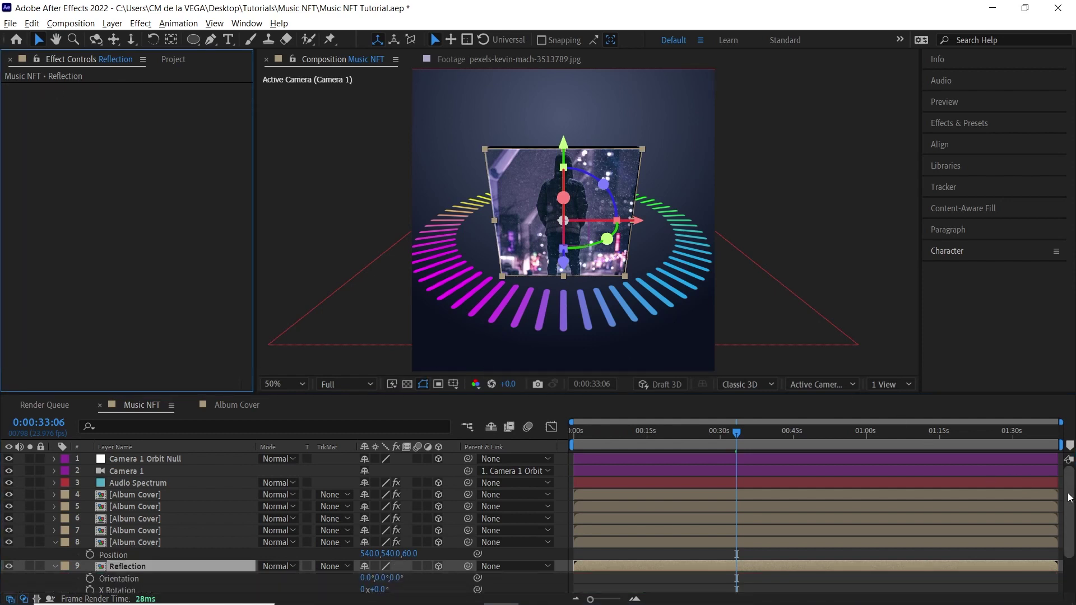
{"action": "scroll", "coordinate": [389, 558], "scroll_direction": "down", "scroll_amount": 3}
{"action": "left_click_drag", "start_coordinate": [365, 527], "coordinate": [378, 539]}
{"action": "left_click", "coordinate": [370, 528]}
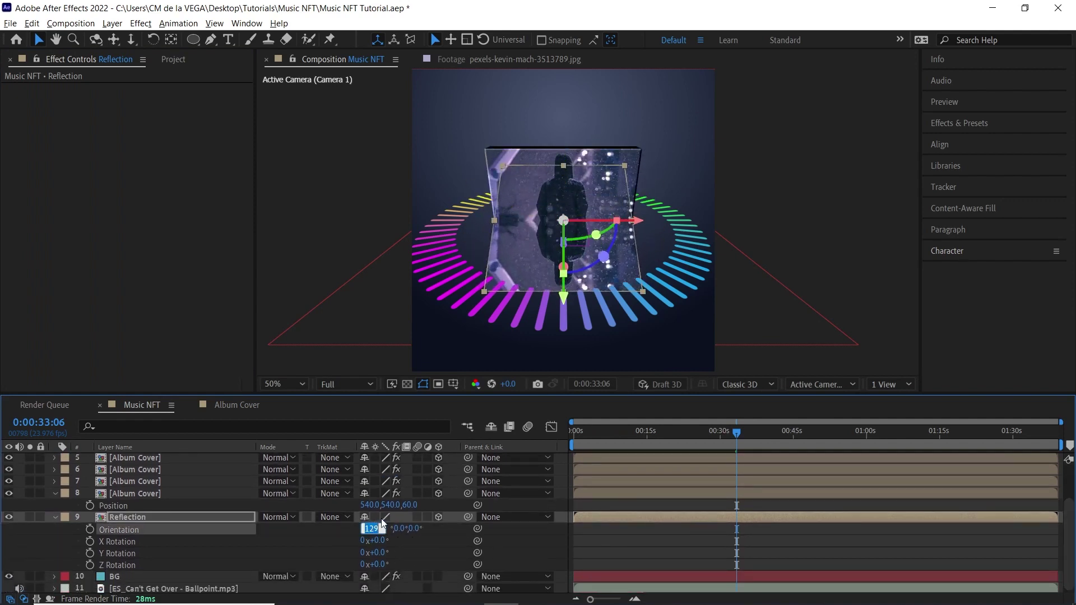
{"action": "type", "text": "180"}
{"action": "key", "text": "Return"}
- Set the Reflection layer's Y Position to 1080 so it sits directly below the album cover
{"action": "key", "text": "p"}
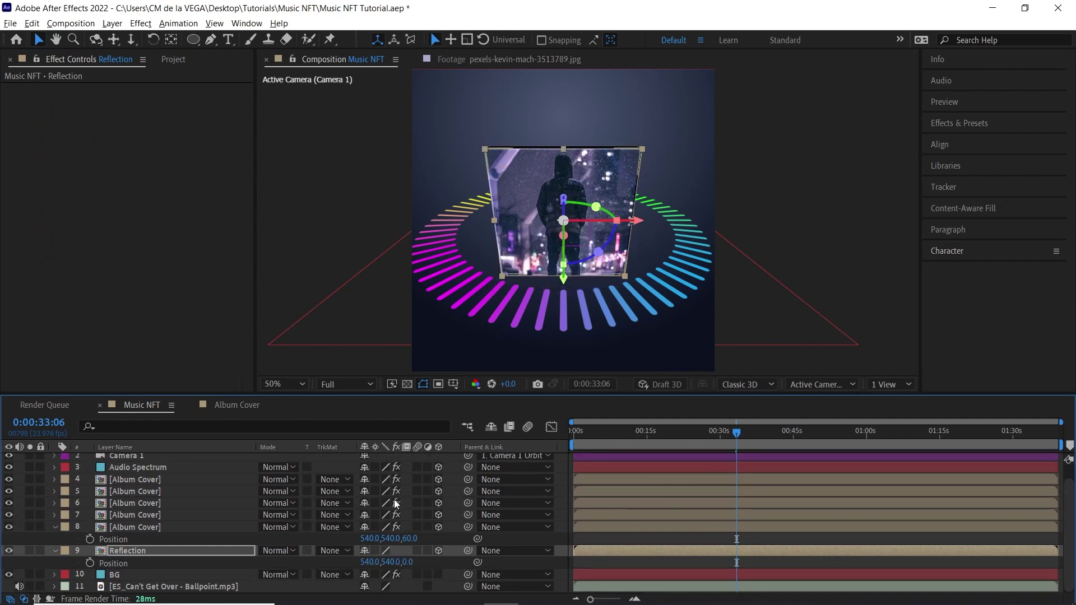
{"action": "left_click_drag", "start_coordinate": [388, 562], "coordinate": [582, 557]}
{"action": "left_click", "coordinate": [392, 562]}
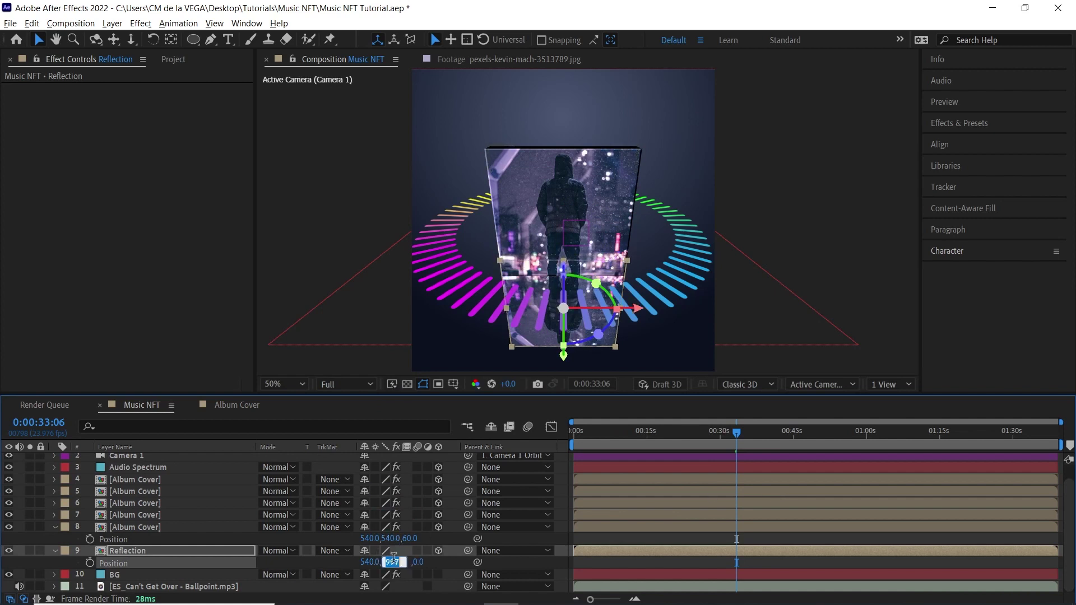
{"action": "type", "text": "1080"}
{"action": "key", "text": "Return"}
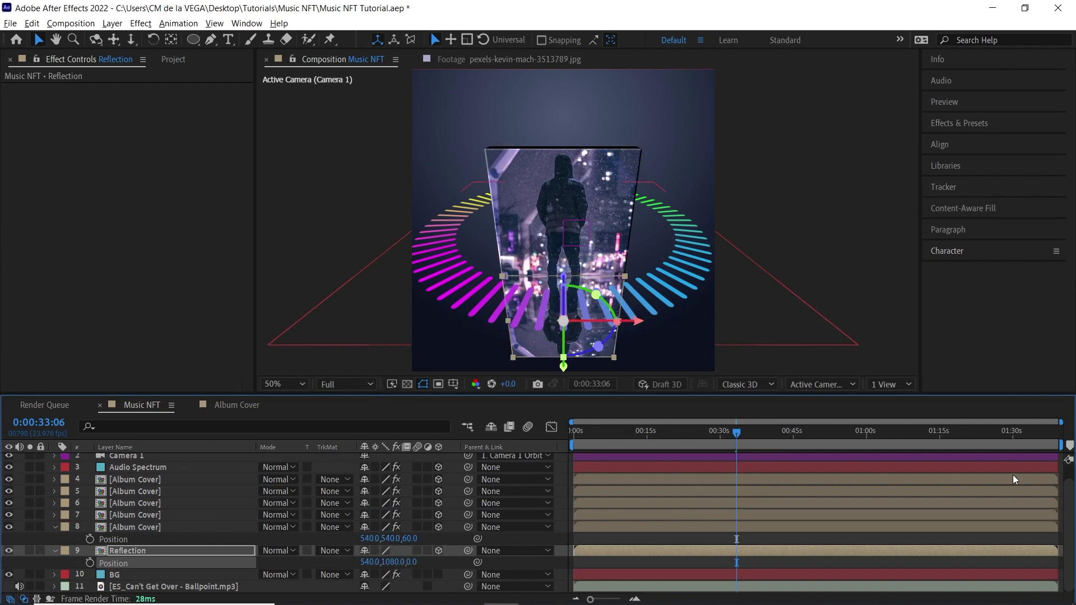
- Tilt the Camera 1 Orbit Null to an X Rotation of -19°
{"action": "scroll", "coordinate": [975, 460], "scroll_direction": "up", "scroll_amount": 1}
{"action": "left_click", "coordinate": [169, 458]}
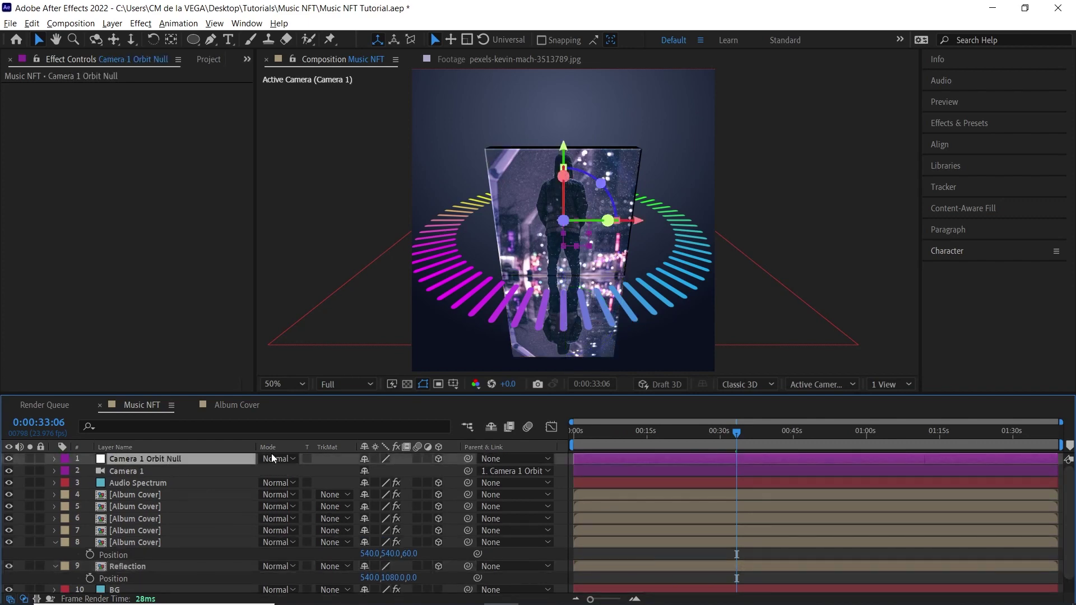
{"action": "key", "text": "r"}
{"action": "mouse_move", "coordinate": [380, 482]}
{"action": "left_mouse_down"}
{"action": "mouse_move", "coordinate": [414, 474]}
{"action": "mouse_move", "coordinate": [387, 476]}
{"action": "left_mouse_up"}
- Switch to Custom View 1 and examine the album cover and its reflection from an angle
{"action": "left_click", "coordinate": [813, 384]}
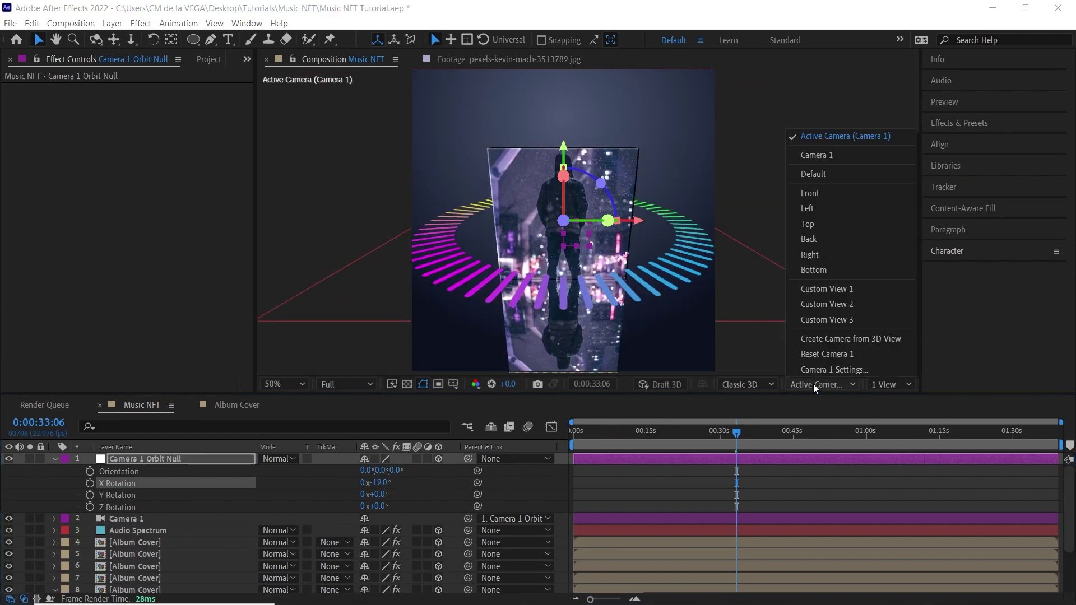
{"action": "left_click", "coordinate": [830, 300]}
{"action": "key", "text": "c"}
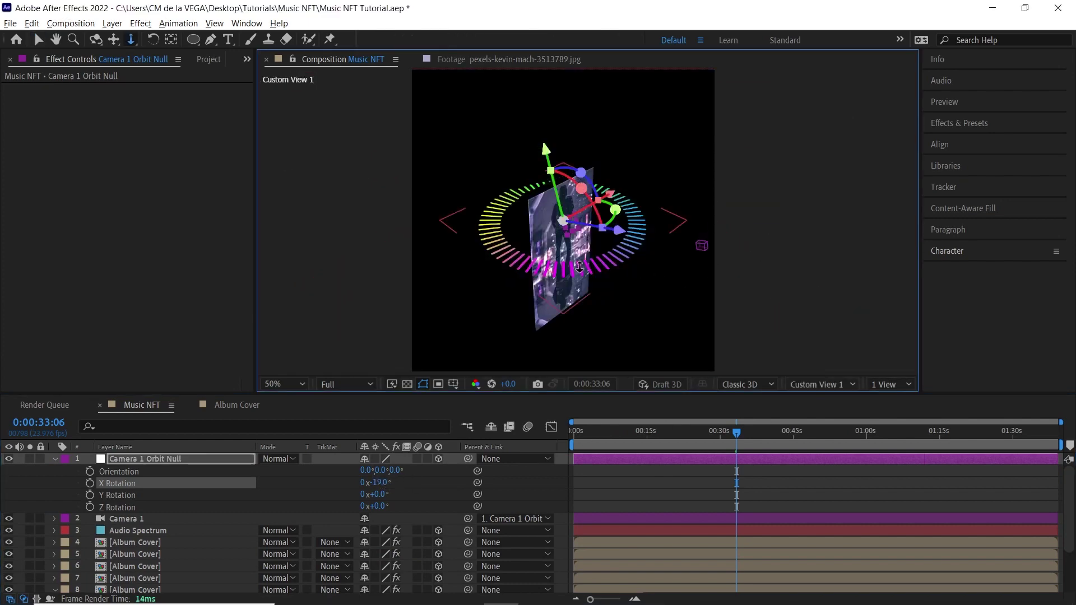
{"action": "scroll", "coordinate": [592, 272], "scroll_direction": "up", "scroll_amount": 5}
{"action": "scroll", "coordinate": [589, 273], "scroll_direction": "down", "scroll_amount": 5}
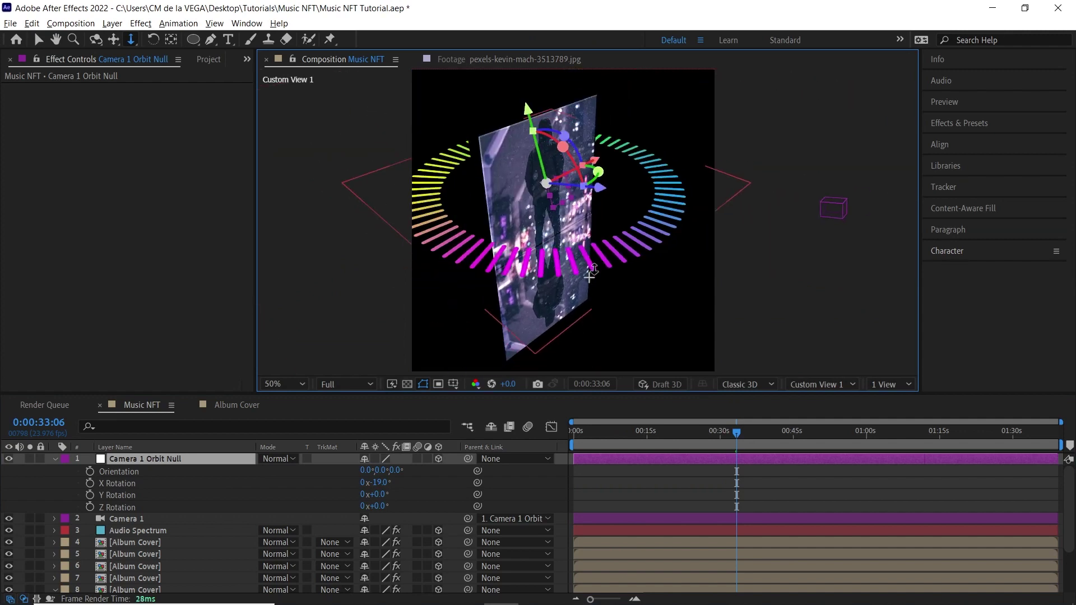
{"action": "key", "text": "c"}
{"action": "mouse_move", "coordinate": [584, 276]}
{"action": "left_mouse_down"}
{"action": "mouse_move", "coordinate": [608, 270]}
{"action": "mouse_move", "coordinate": [579, 271]}
{"action": "left_mouse_up"}
{"action": "key", "text": "c"}
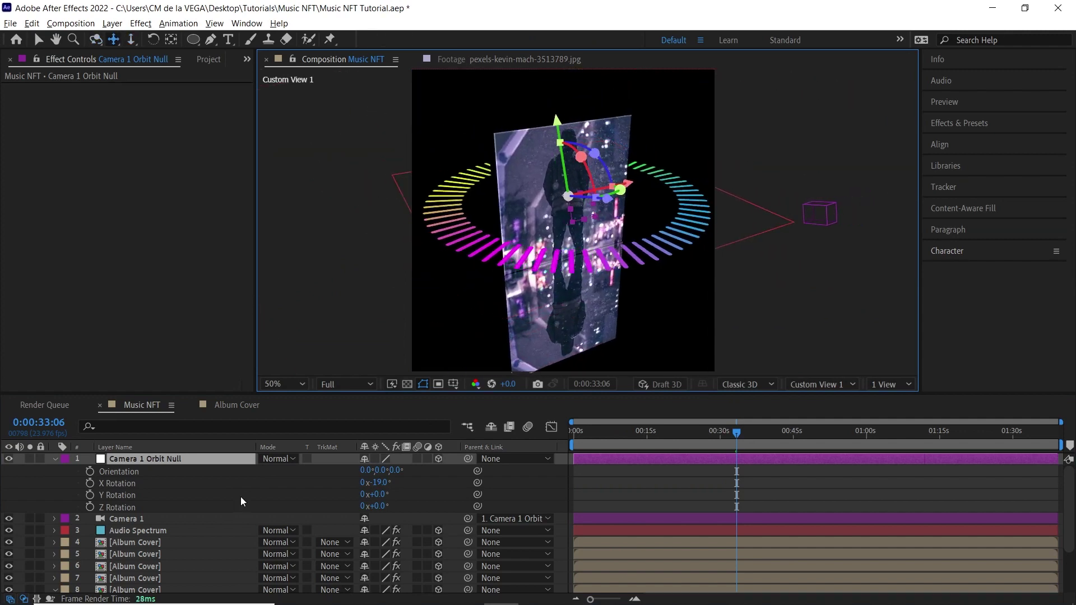
- Set the Reflection layer's Opacity to 50%
{"action": "left_click", "coordinate": [55, 459]}
{"action": "left_click", "coordinate": [138, 565]}
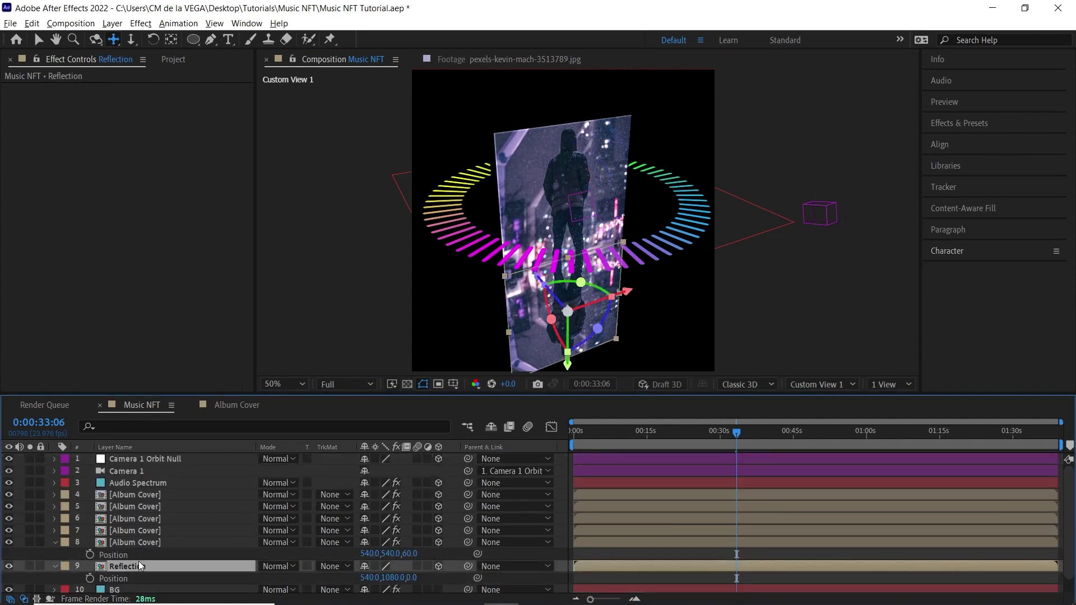
{"action": "key", "text": "t"}
{"action": "left_click", "coordinate": [371, 577]}
{"action": "type", "text": "50"}
{"action": "key", "text": "Return"}
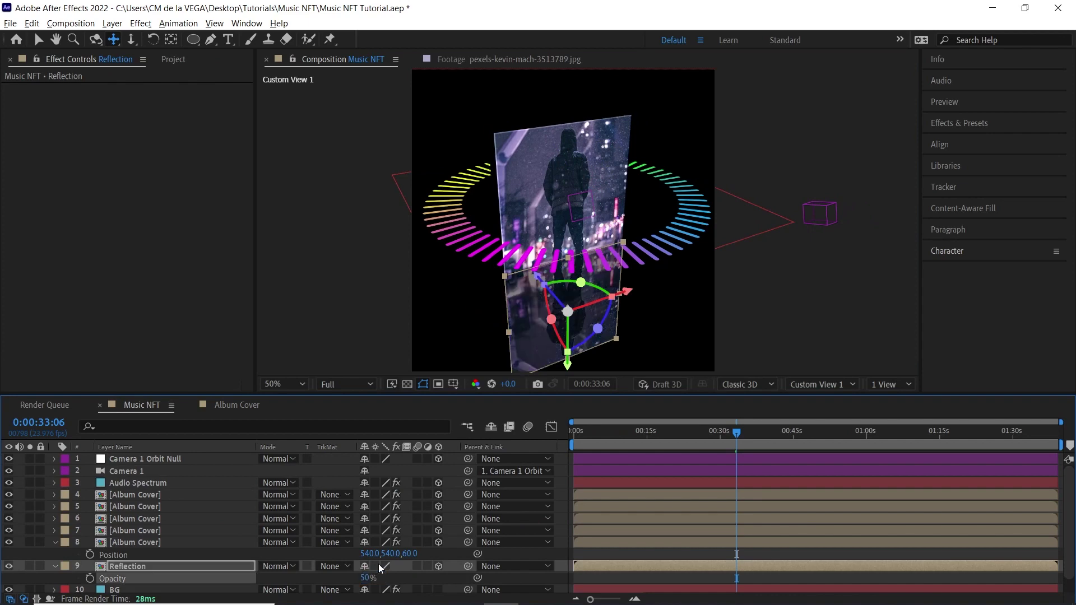
- Apply Fast Box Blur to the Reflection layer with a Blur Radius of 3
{"action": "left_click", "coordinate": [140, 23]}
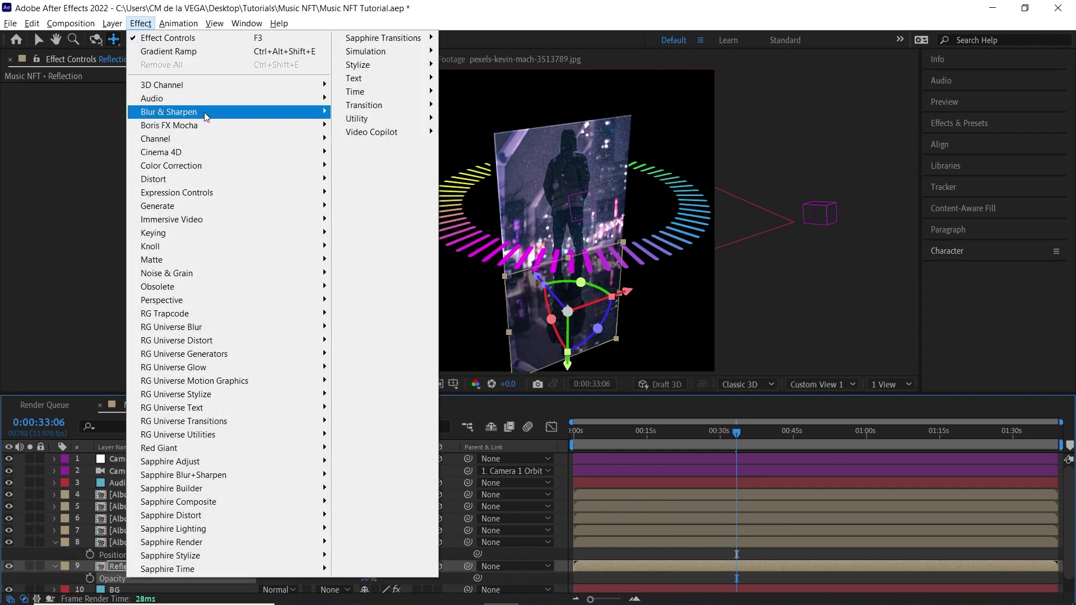
{"action": "mouse_move", "coordinate": [236, 112]}
{"action": "left_click", "coordinate": [386, 247]}
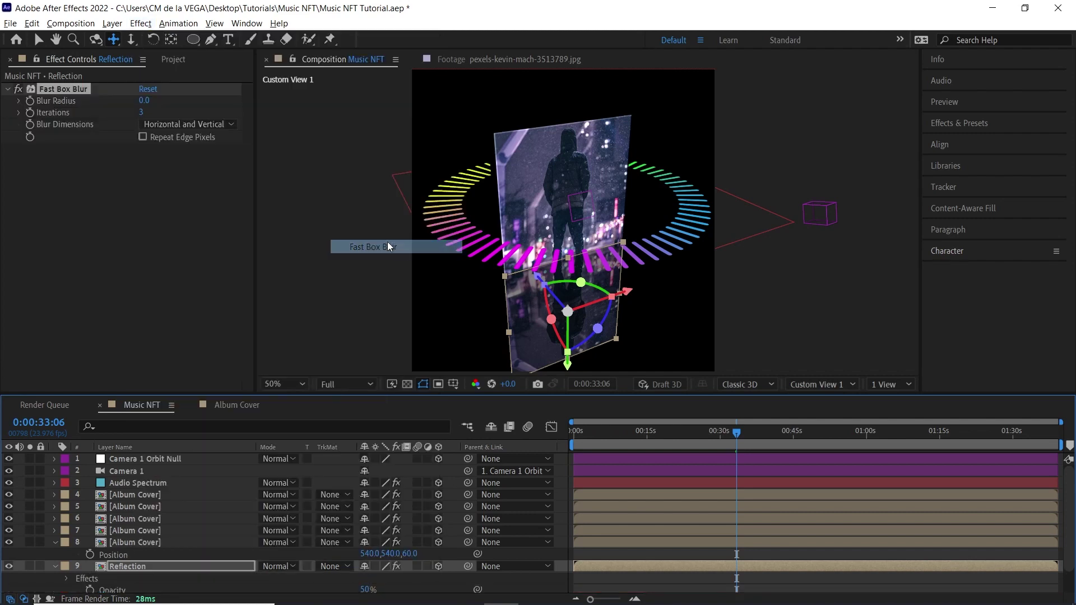
{"action": "left_click", "coordinate": [144, 101]}
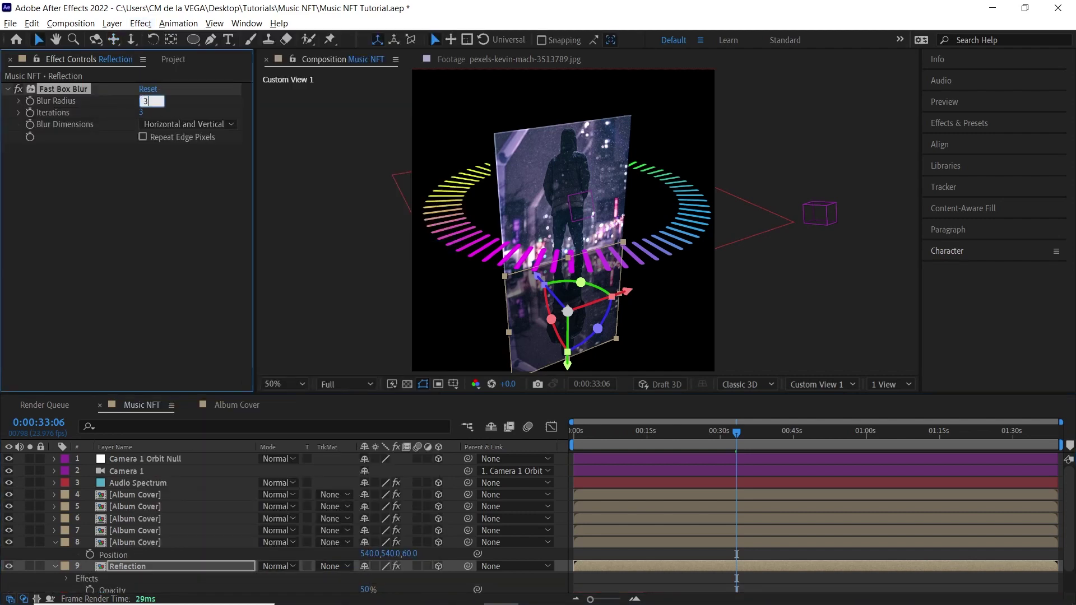
- Apply Linear Wipe to the Reflection layer with a Wipe Angle of 180°
{"action": "left_click", "coordinate": [141, 23]}
{"action": "mouse_move", "coordinate": [381, 105]}
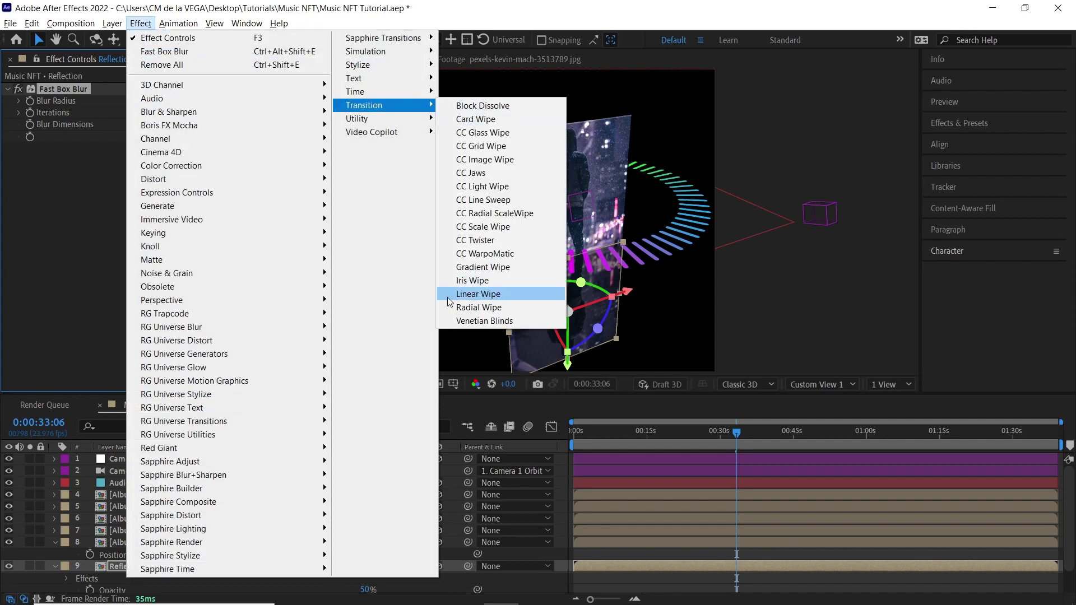
{"action": "left_click", "coordinate": [519, 294]}
{"action": "mouse_move", "coordinate": [166, 175]}
{"action": "left_mouse_down"}
{"action": "mouse_move", "coordinate": [150, 172]}
{"action": "mouse_move", "coordinate": [175, 171]}
{"action": "left_mouse_up"}
{"action": "left_click", "coordinate": [160, 171]}
{"action": "type", "text": "180"}
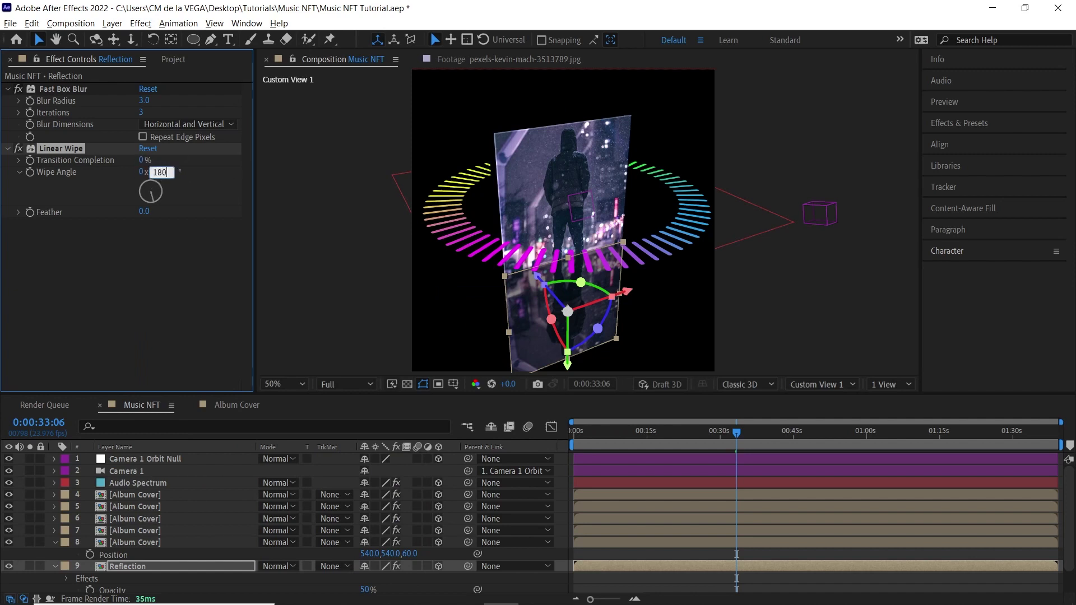
- Set the Reflection layer's Linear Wipe to a Transition Completion of 60% and a Feather of 200
{"action": "left_click_drag", "start_coordinate": [142, 160], "coordinate": [169, 158]}
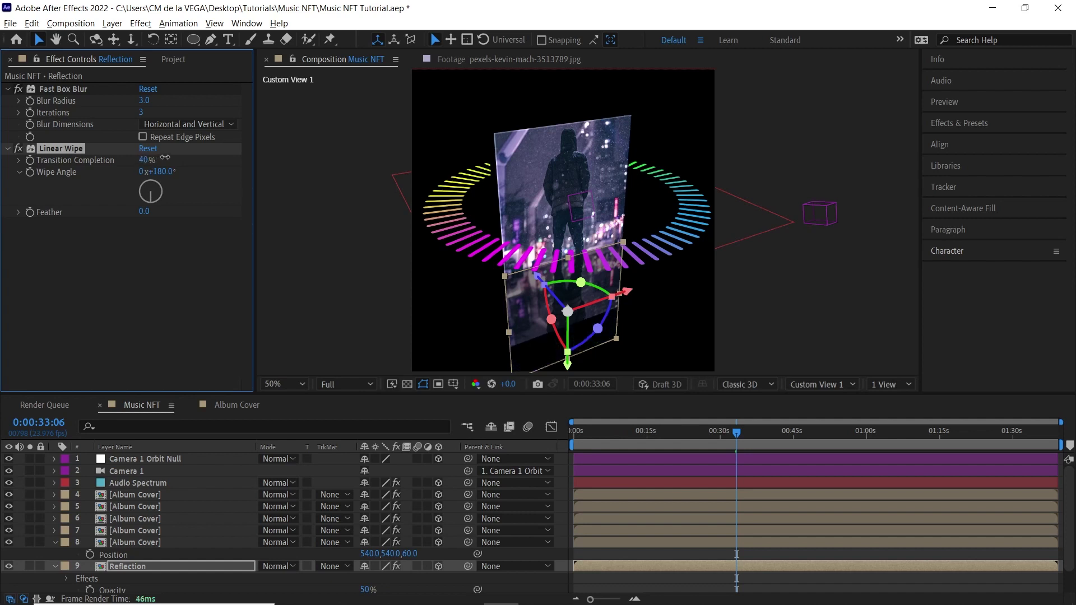
{"action": "left_click", "coordinate": [145, 160]}
{"action": "type", "text": "70"}
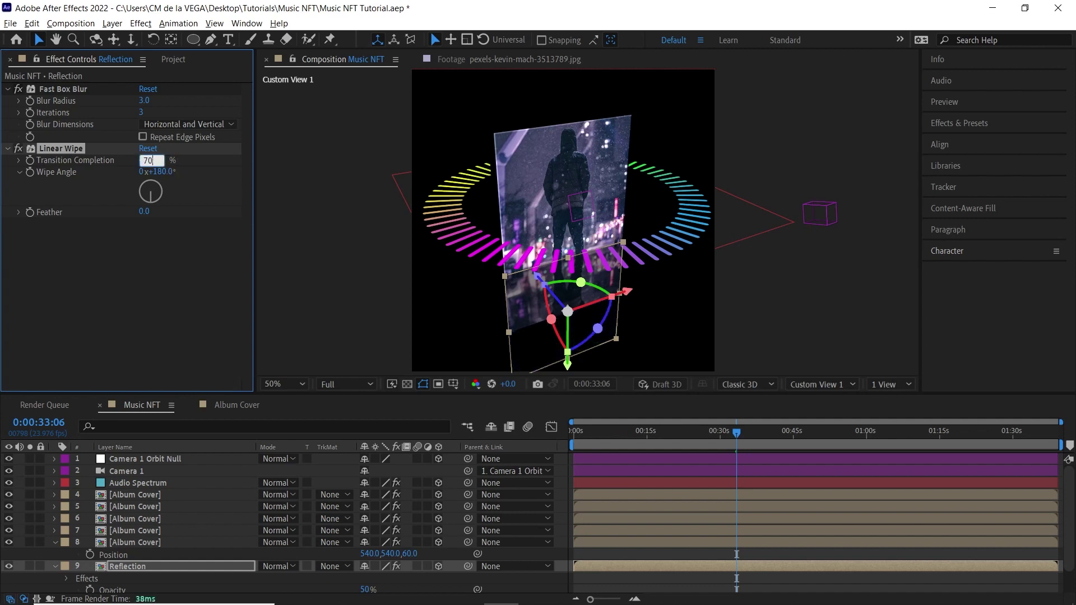
{"action": "key", "text": "Return"}
{"action": "left_click", "coordinate": [144, 213]}
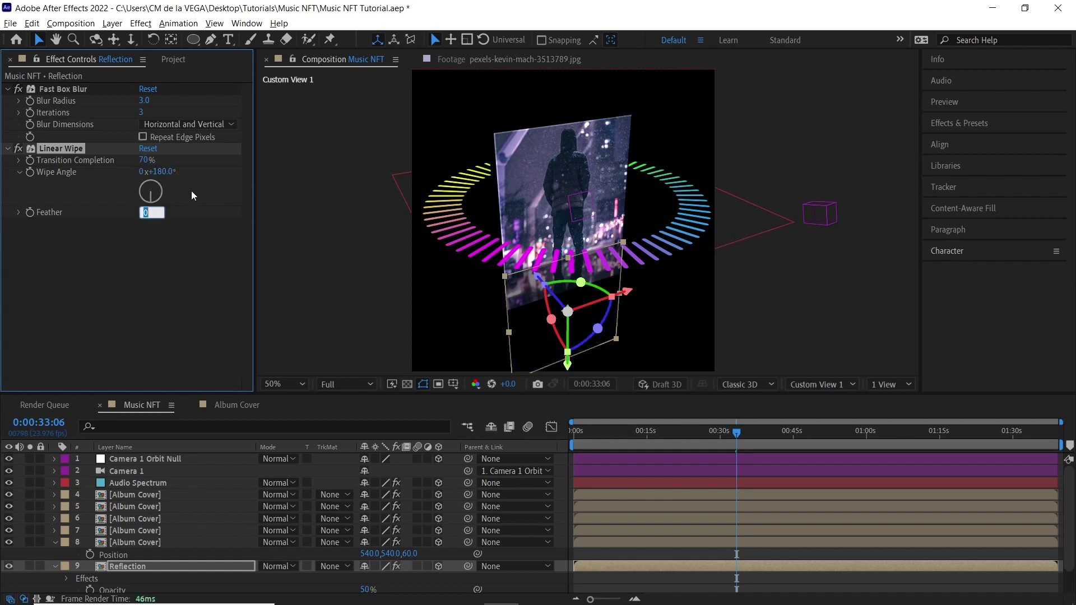
{"action": "type", "text": "200"}
{"action": "key", "text": "Return"}
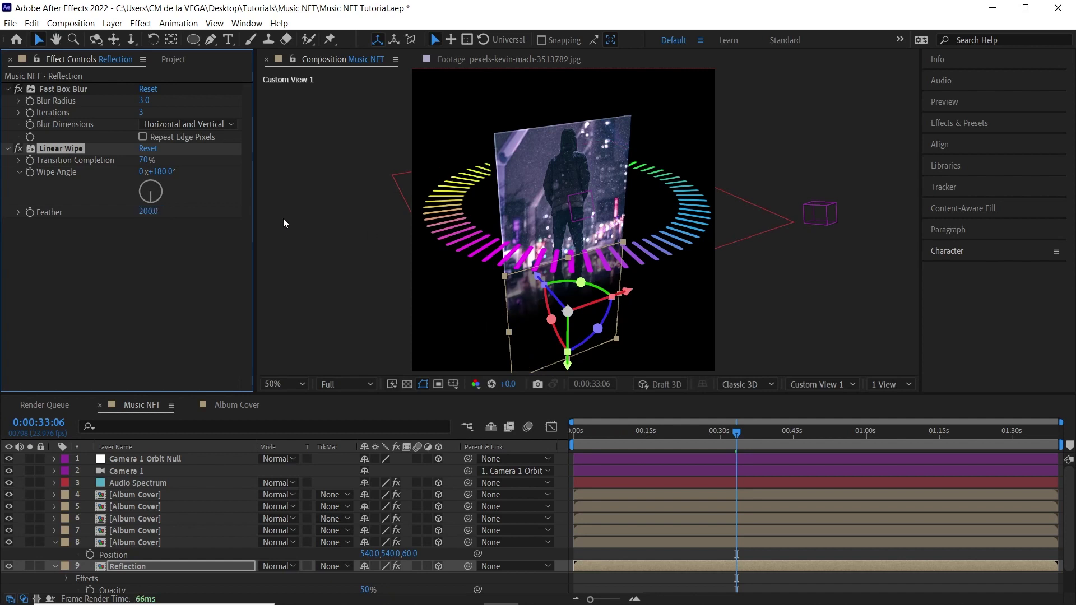
{"action": "type", "text": "60"}
{"action": "key", "text": "Return"}
- Switch the view to Camera 1 and deselect the Reflection layer to examine the faded reflection
{"action": "left_click", "coordinate": [839, 385]}
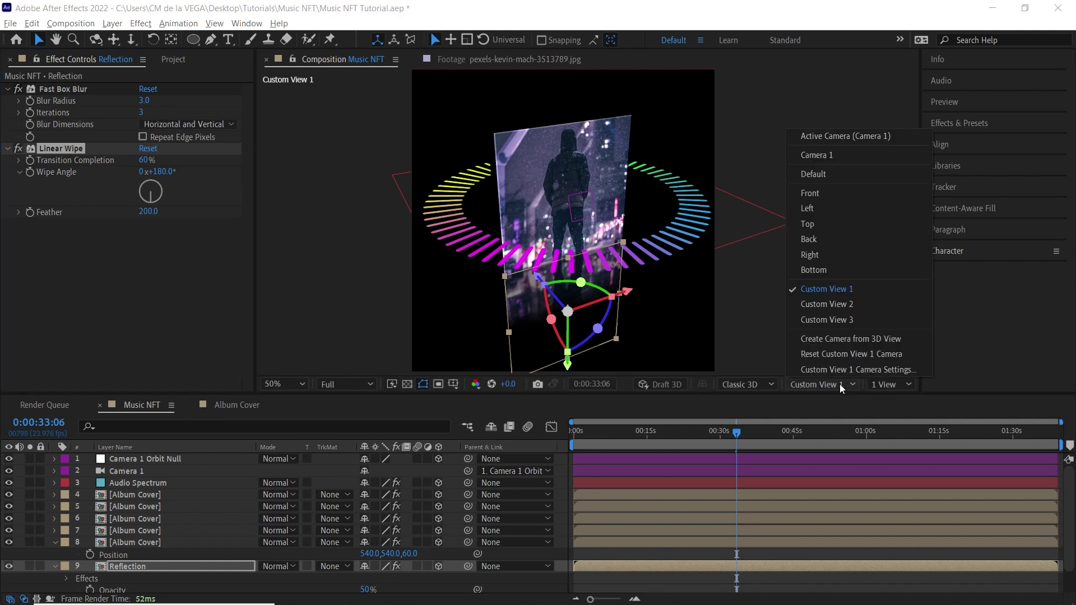
{"action": "left_click", "coordinate": [809, 154]}
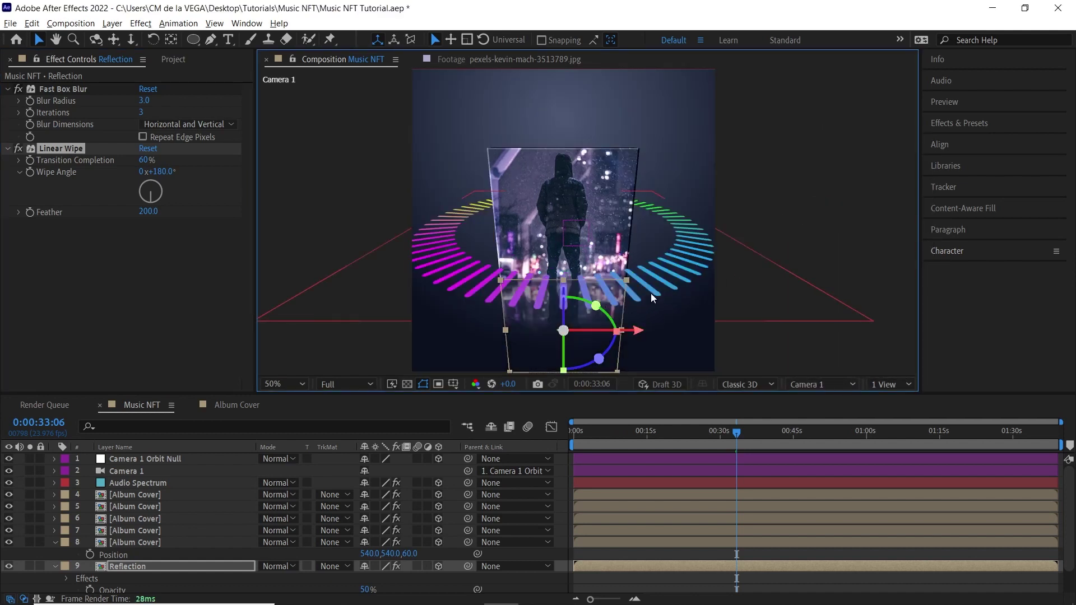
{"action": "key", "text": "F2"}
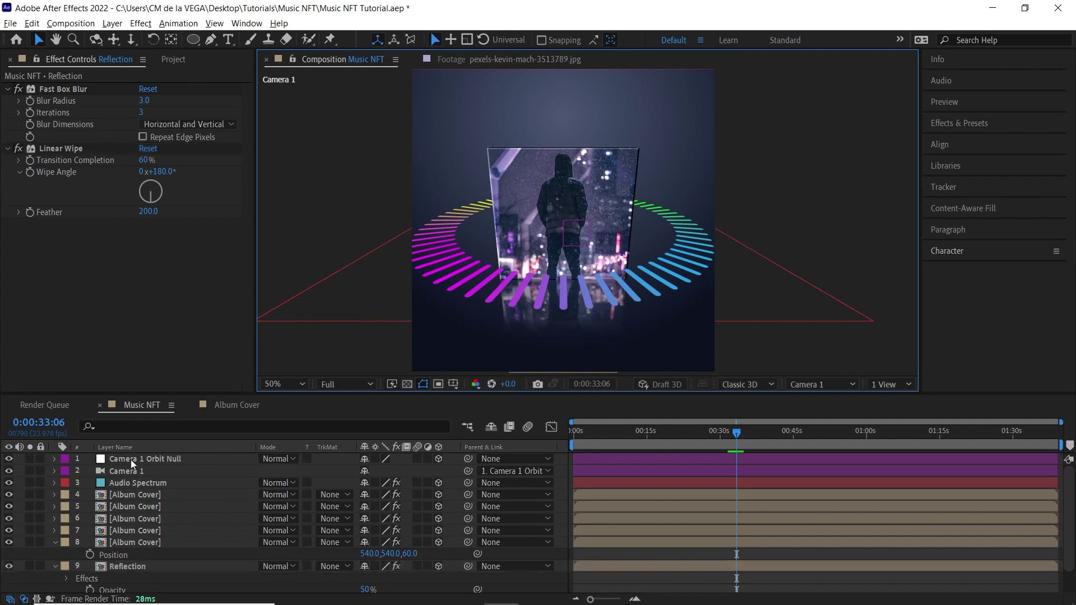
- Add a Y Rotation keyframe of -10° to the Camera 1 Orbit Null at the start of the timeline
{"action": "left_click", "coordinate": [158, 459]}
{"action": "key", "text": "r"}
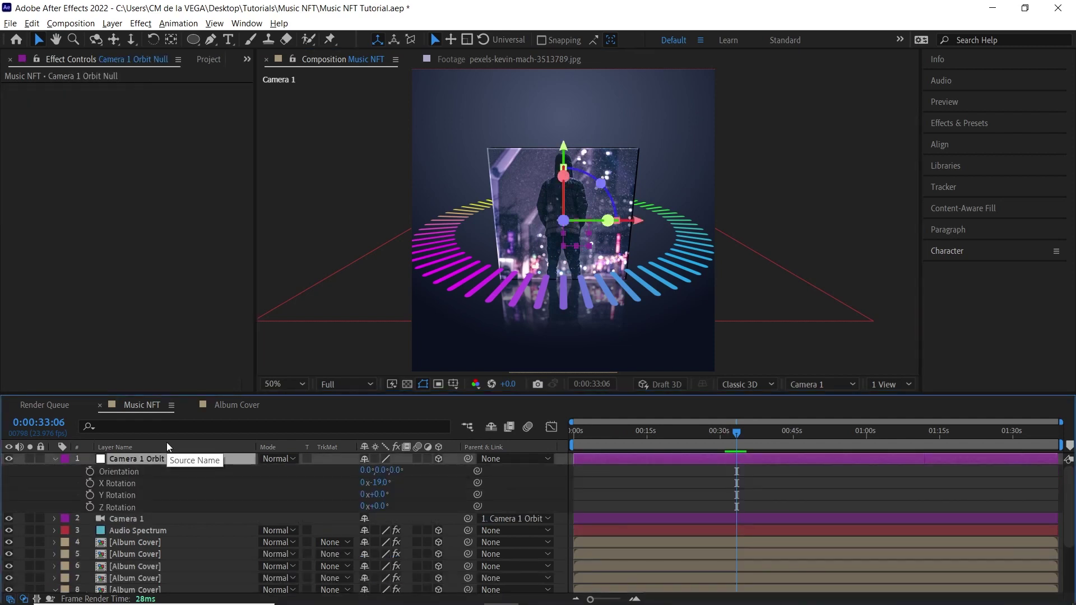
{"action": "left_click_drag", "start_coordinate": [616, 435], "coordinate": [565, 435]}
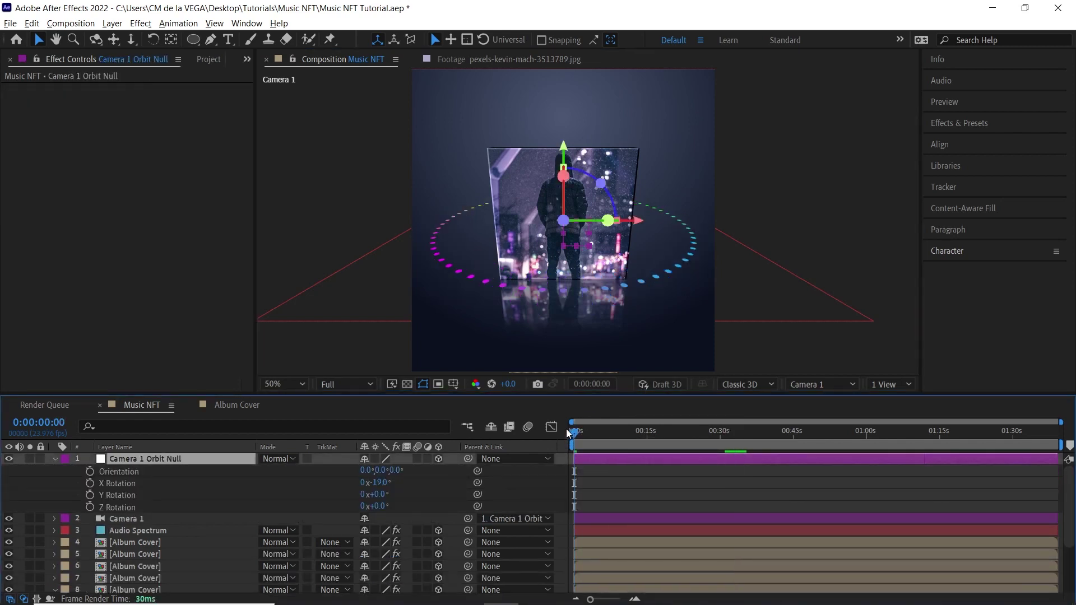
{"action": "left_click", "coordinate": [125, 495]}
{"action": "left_click_drag", "start_coordinate": [377, 494], "coordinate": [373, 495]}
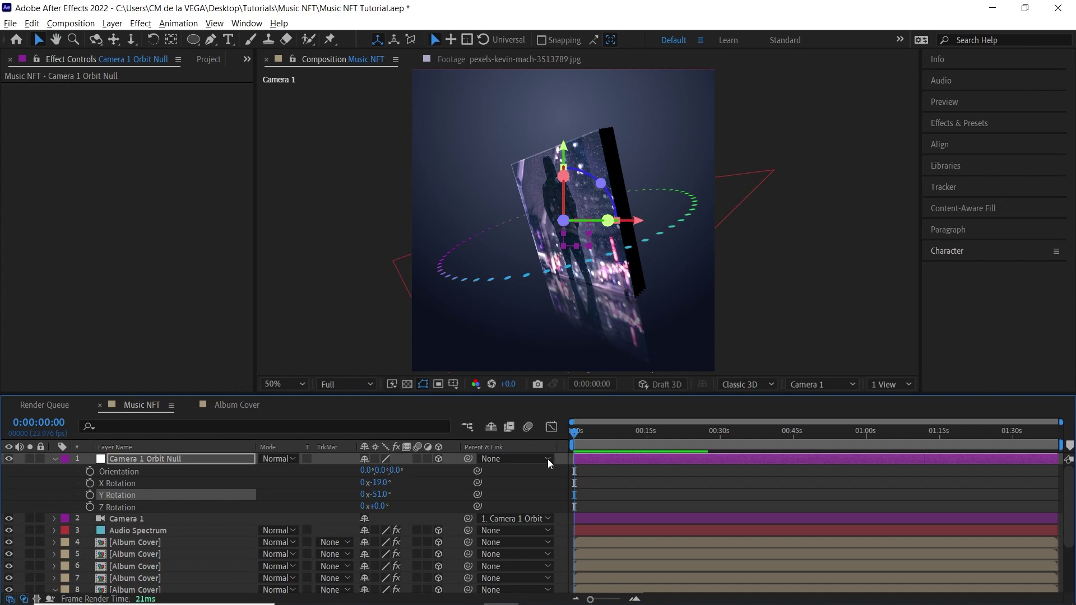
{"action": "left_click", "coordinate": [405, 496]}
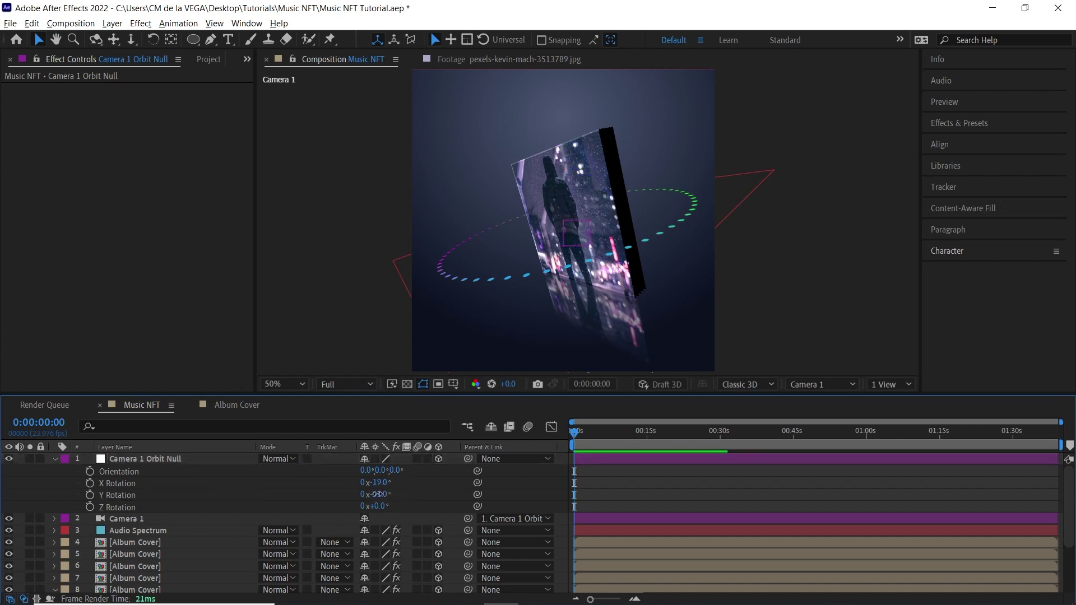
{"action": "left_click_drag", "start_coordinate": [377, 494], "coordinate": [412, 496]}
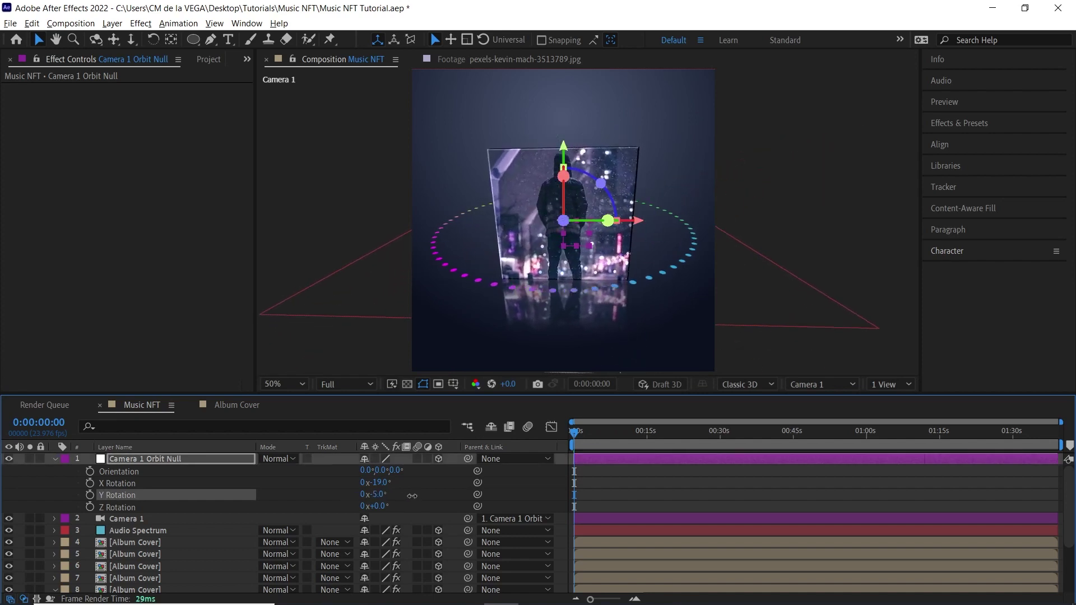
{"action": "left_click", "coordinate": [377, 494]}
{"action": "type", "text": "-1"}
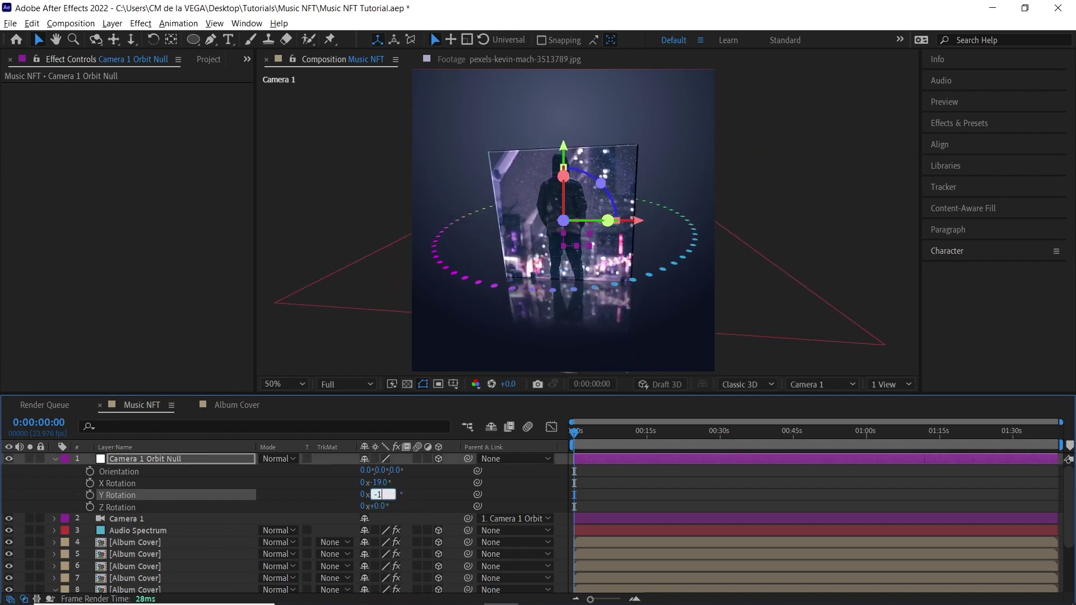
{"action": "type", "text": "0"}
{"action": "key", "text": "Return"}
{"action": "left_click", "coordinate": [89, 495]}
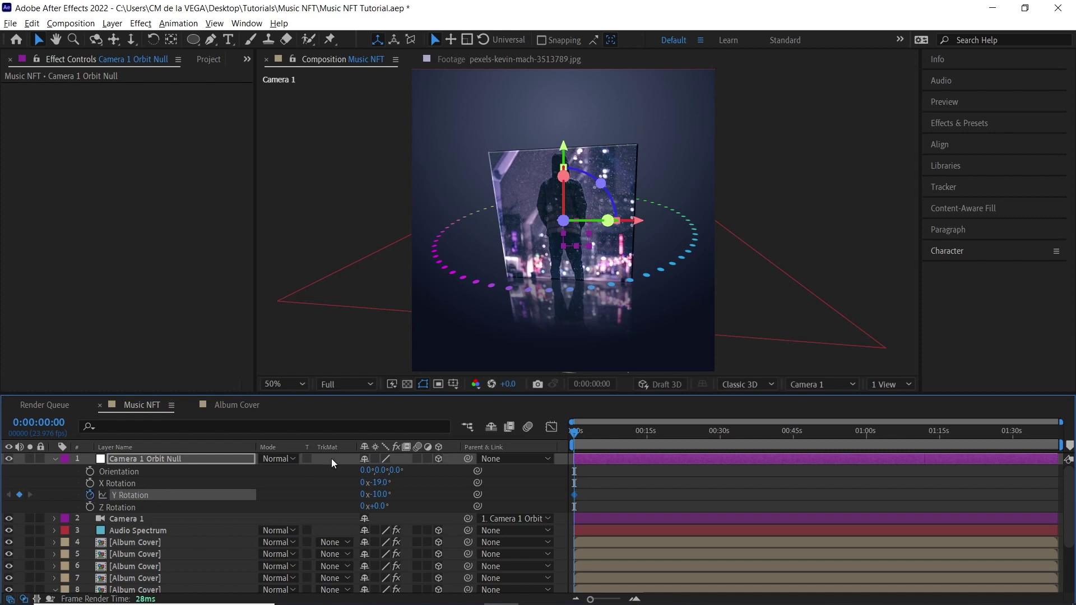
- Add a Y Rotation keyframe of 15° to the Camera 1 Orbit Null at 0:00:30:00
{"action": "left_click", "coordinate": [721, 432]}
{"action": "key", "text": "Page_Up"}
{"action": "key", "text": "Page_Up"}
{"action": "key", "text": "Page_Up"}
{"action": "key", "text": "Page_Up"}
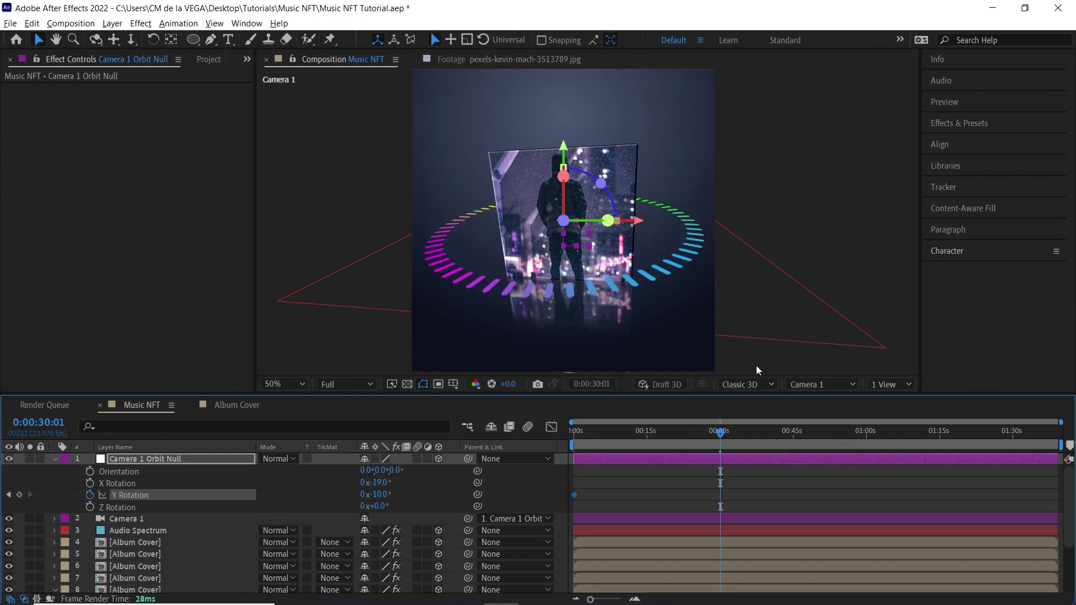
{"action": "left_click_drag", "start_coordinate": [380, 496], "coordinate": [405, 500]}
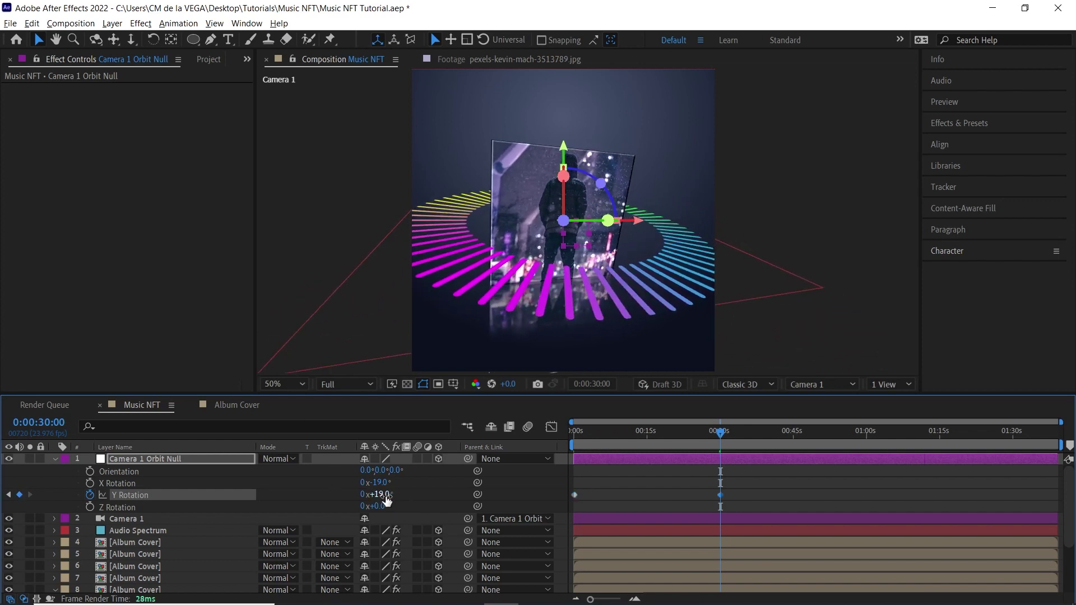
{"action": "left_click", "coordinate": [381, 495]}
{"action": "type", "text": "15"}
{"action": "key", "text": "Return"}
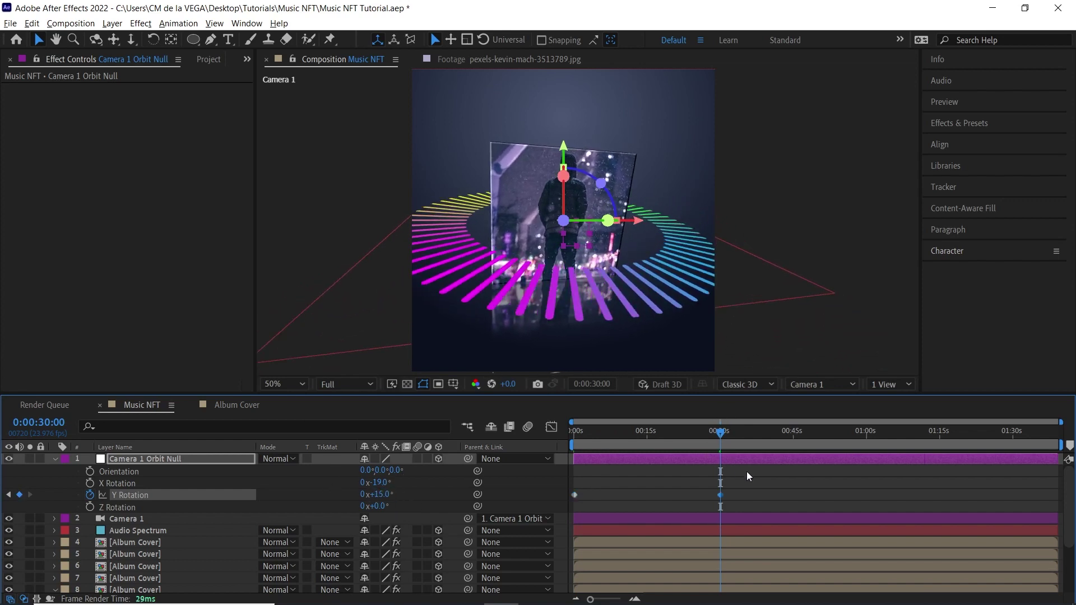
- Add a Y Rotation keyframe of -20° to the Camera 1 Orbit Null at 0:01:00:00
{"action": "left_click", "coordinate": [869, 434]}
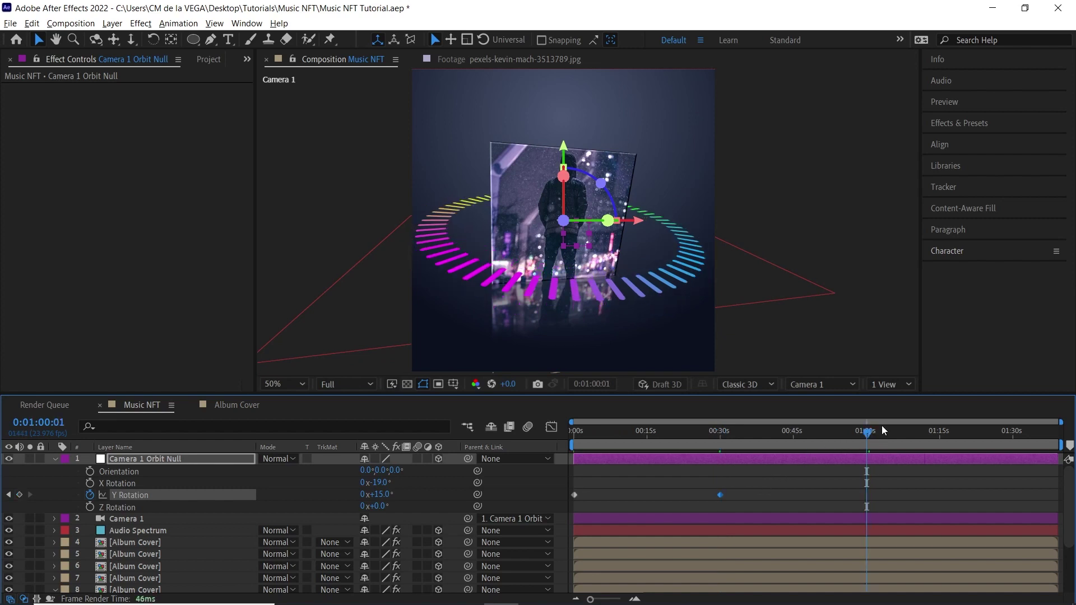
{"action": "key", "text": "Page_Up"}
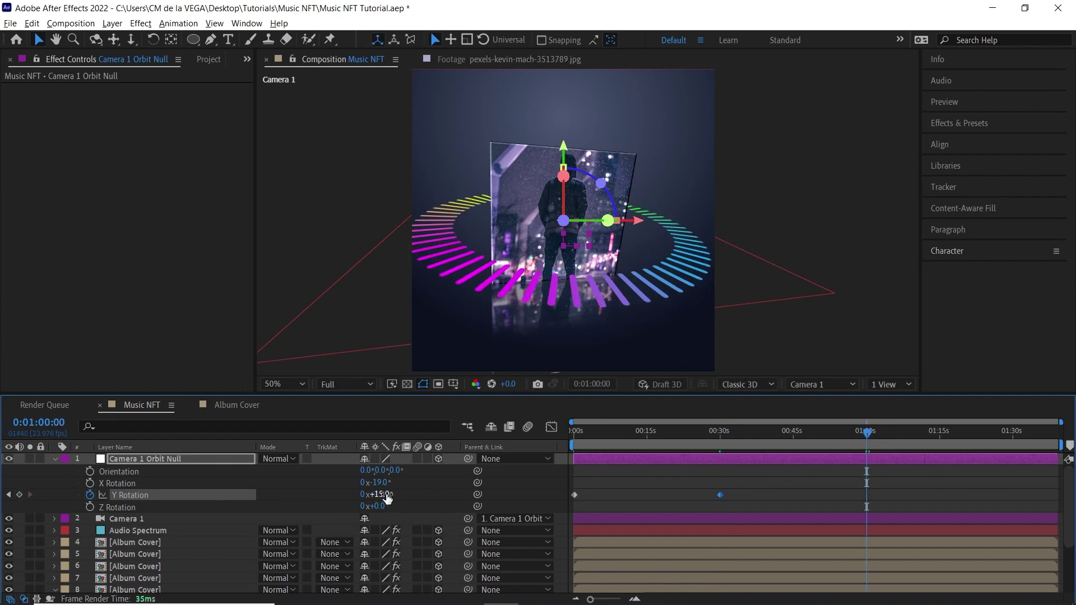
{"action": "left_click_drag", "start_coordinate": [381, 495], "coordinate": [364, 498]}
- Add a Y Rotation keyframe of 16° to the Camera 1 Orbit Null at 0:01:30:00 and try a Z Rotation of 11°
{"action": "left_click", "coordinate": [1011, 434]}
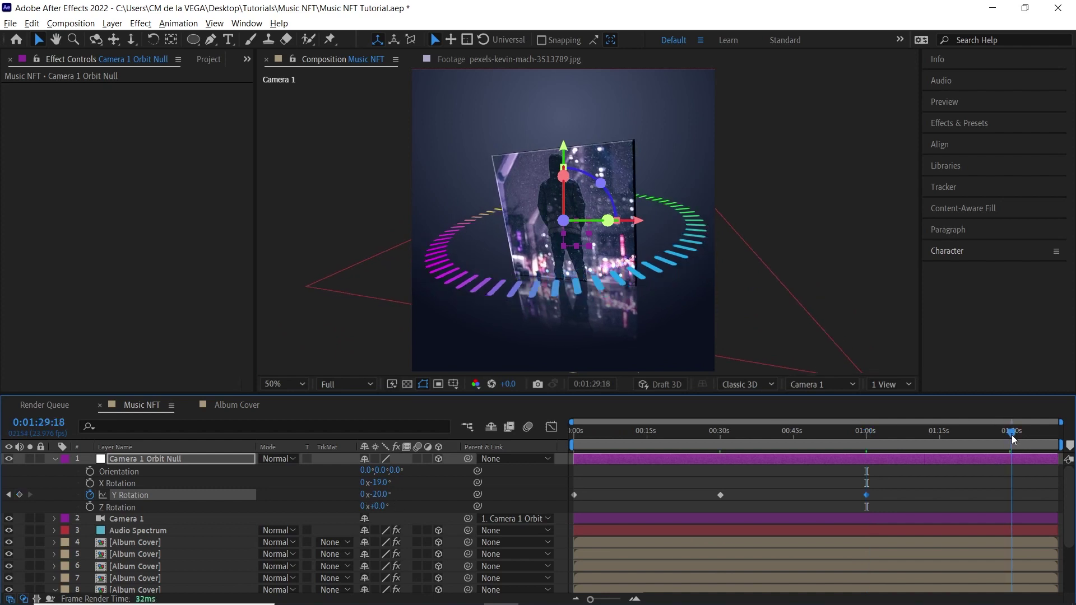
{"action": "mouse_move", "coordinate": [374, 494]}
{"action": "left_mouse_down"}
{"action": "mouse_move", "coordinate": [440, 495]}
{"action": "mouse_move", "coordinate": [373, 505]}
{"action": "left_mouse_up"}
{"action": "left_click", "coordinate": [386, 505]}
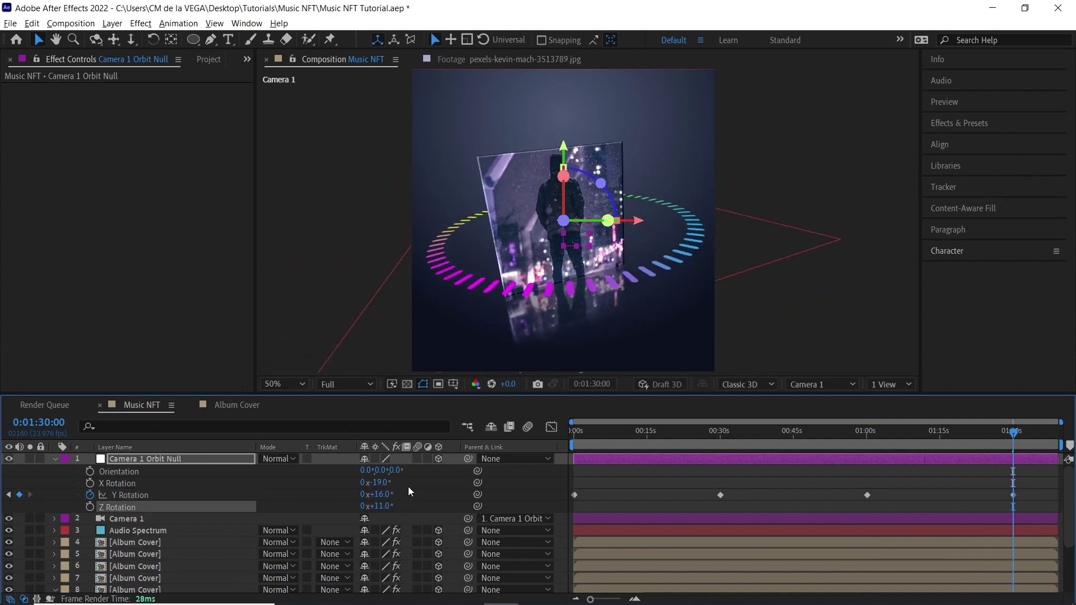
- Preview the camera orbit, apply Easy Ease to all of the null's Y Rotation keyframes and collapse its properties
{"action": "left_click", "coordinate": [574, 494]}
{"action": "key", "text": "space"}
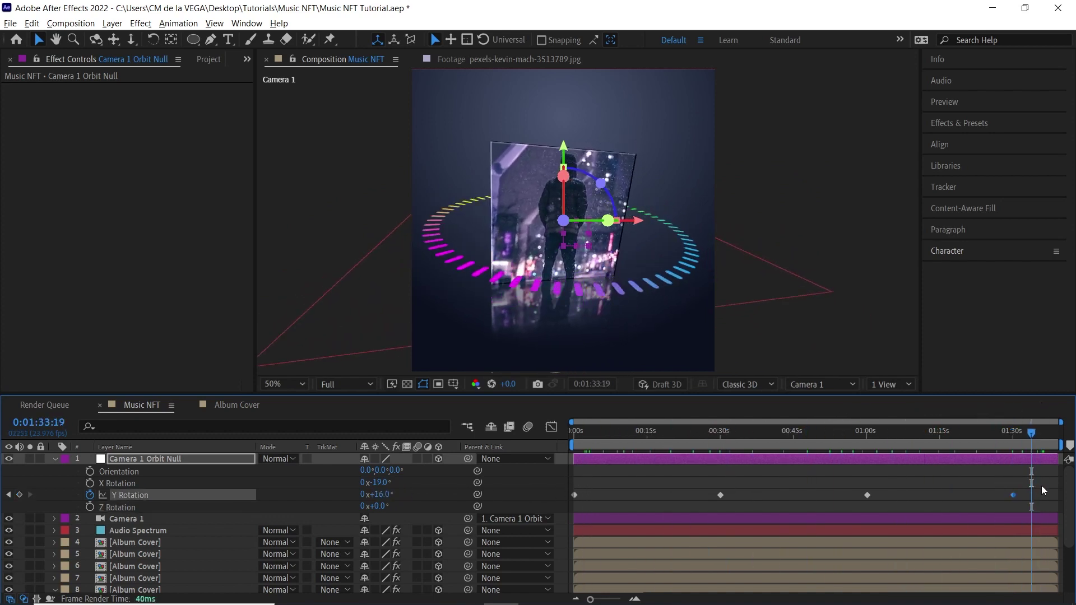
{"action": "left_click_drag", "start_coordinate": [1041, 485], "coordinate": [522, 493]}
{"action": "key", "text": "F9"}
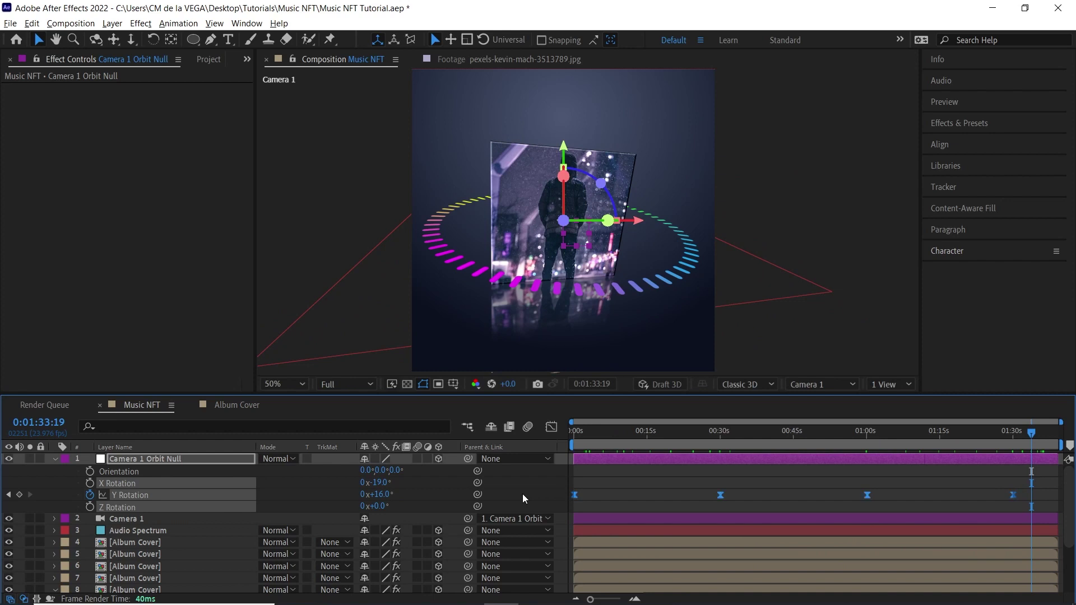
{"action": "left_click", "coordinate": [54, 458]}
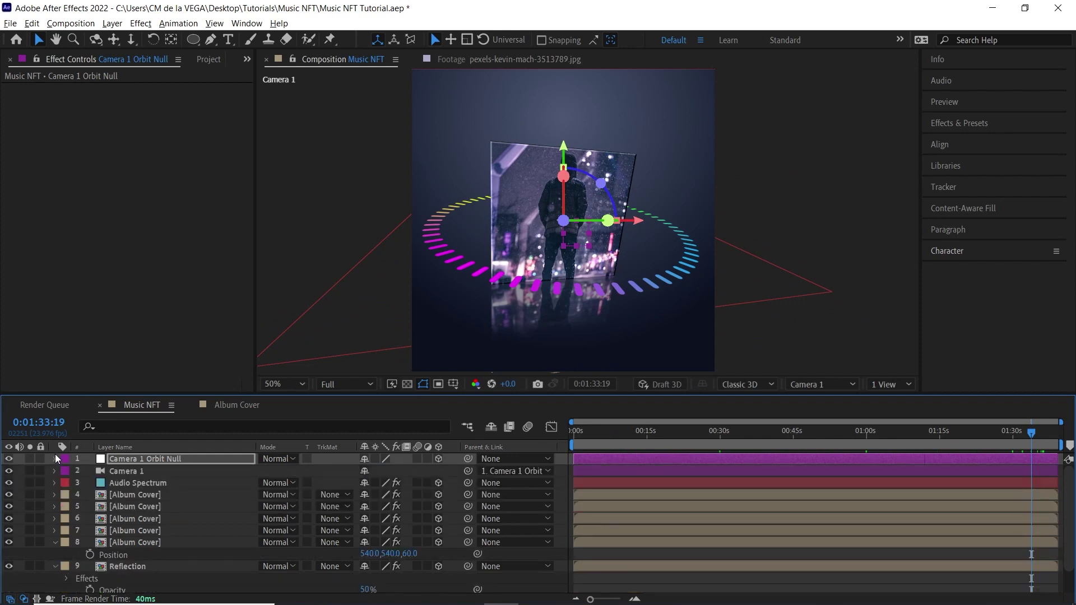
- Add a text layer reading "chillstep" above the album cover
{"action": "left_click", "coordinate": [228, 39]}
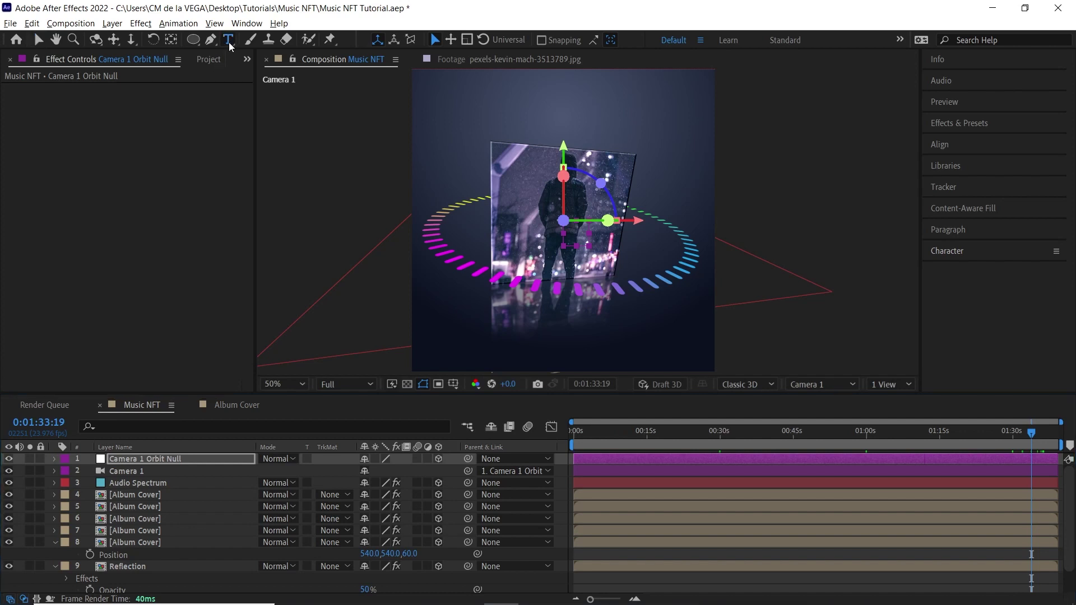
{"action": "left_click", "coordinate": [552, 115]}
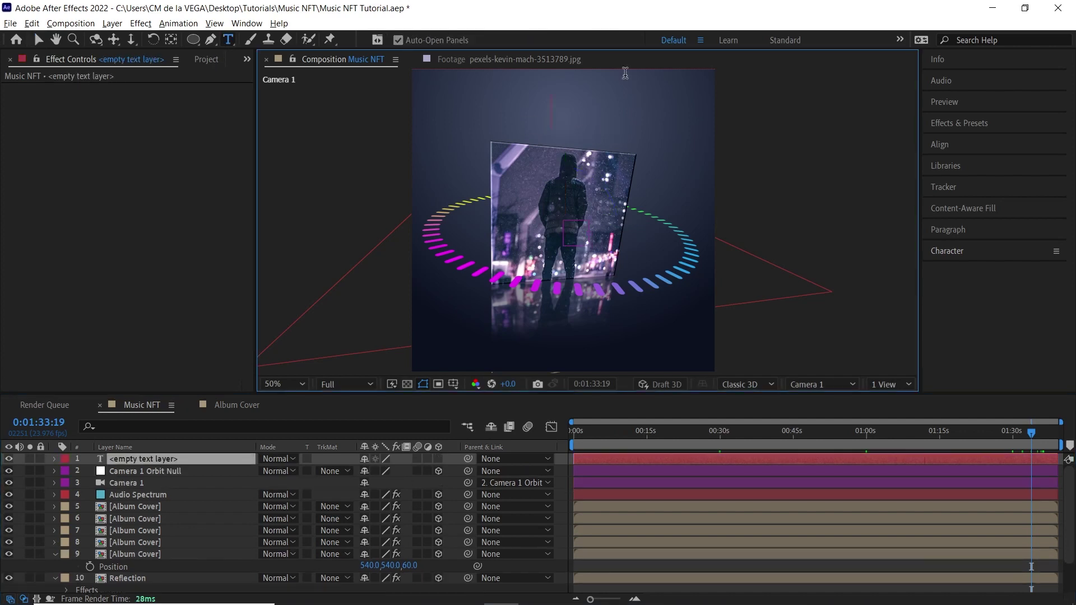
{"action": "type", "text": "chill"}
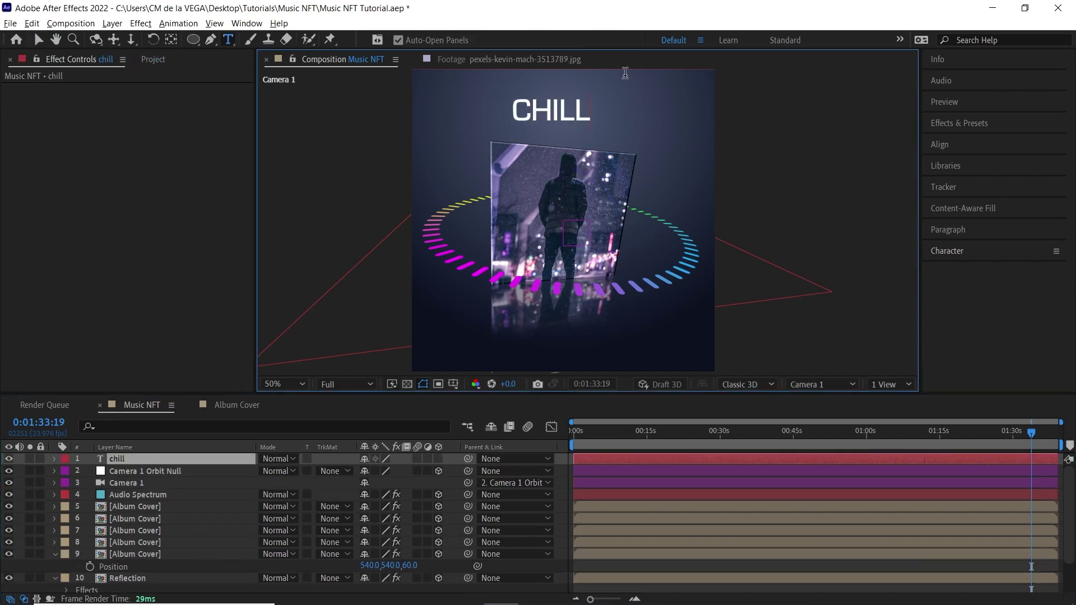
{"action": "type", "text": "step"}
{"action": "left_click", "coordinate": [38, 40]}
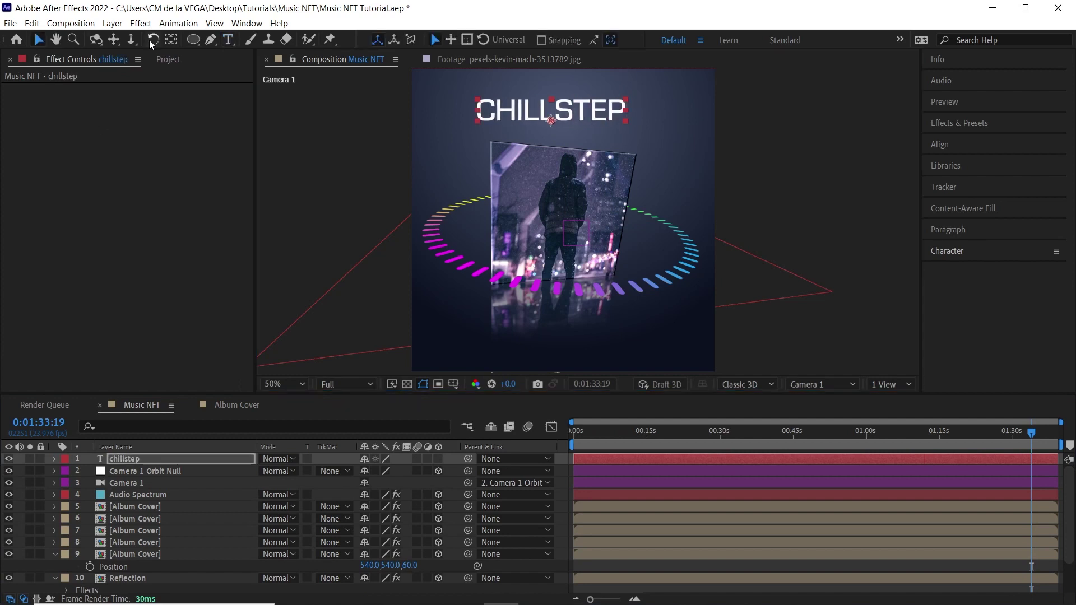
- Examine the chillstep title's character settings and how to show the Character panel
{"action": "left_click", "coordinate": [952, 250]}
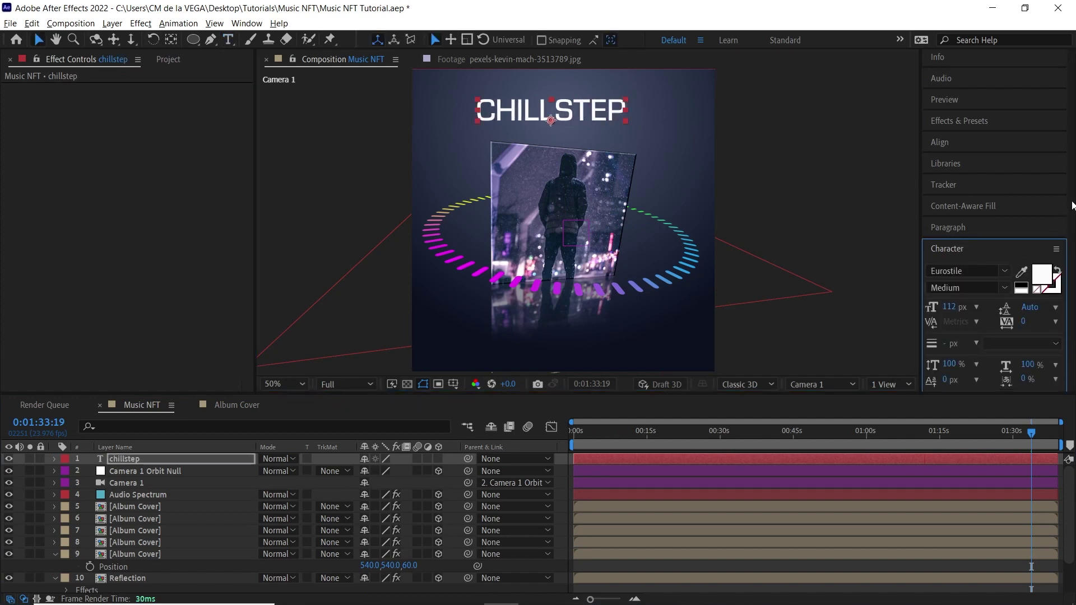
{"action": "scroll", "coordinate": [939, 203], "scroll_direction": "down", "scroll_amount": 2}
{"action": "left_click", "coordinate": [247, 23]}
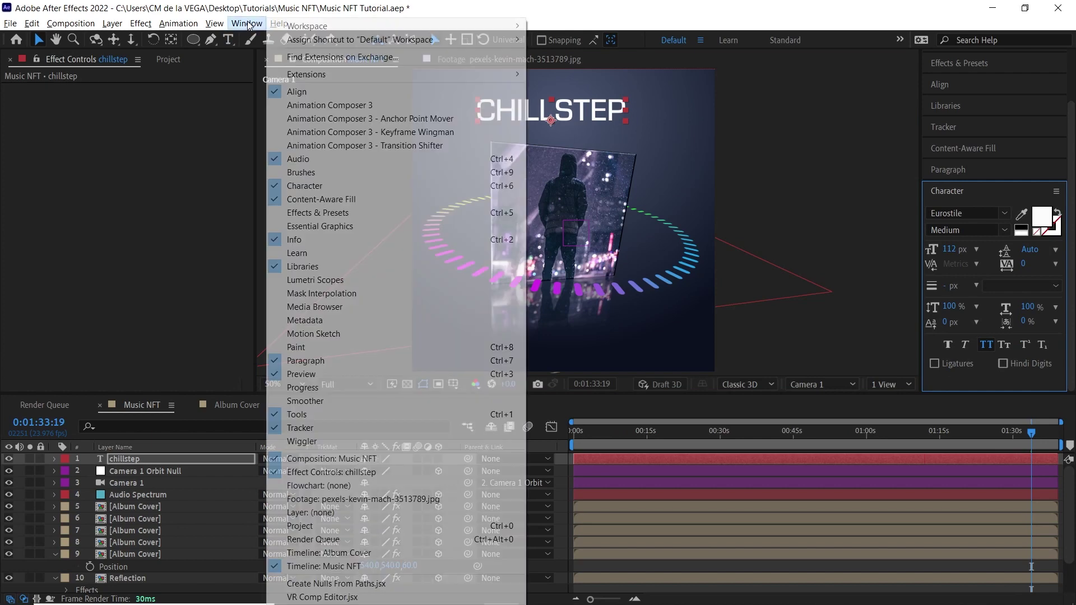
{"action": "left_click", "coordinate": [276, 187]}
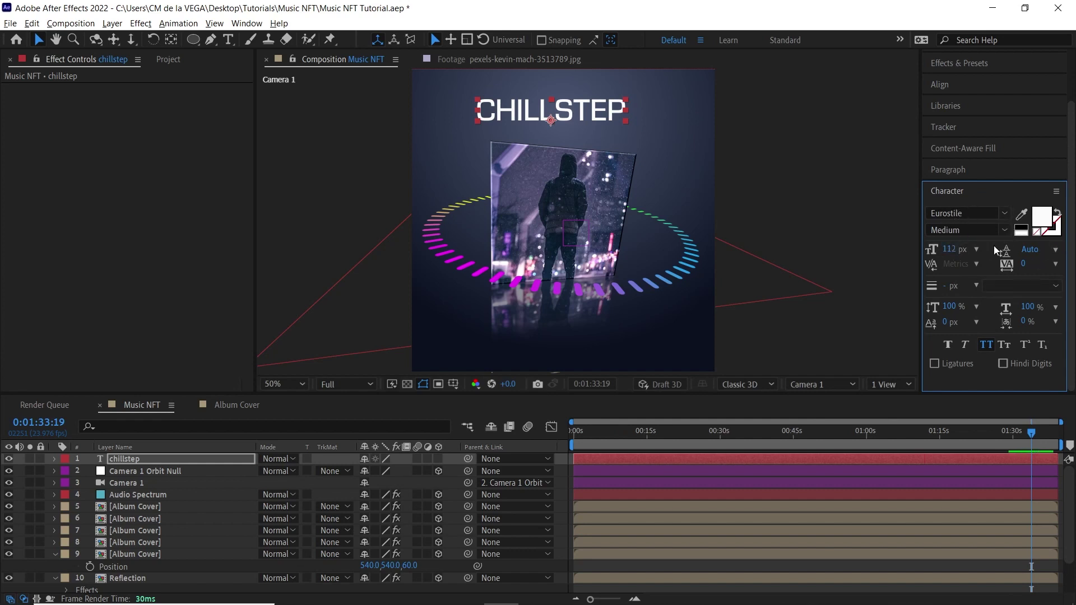
- Center the chillstep title horizontally in the composition
{"action": "left_click", "coordinate": [949, 169]}
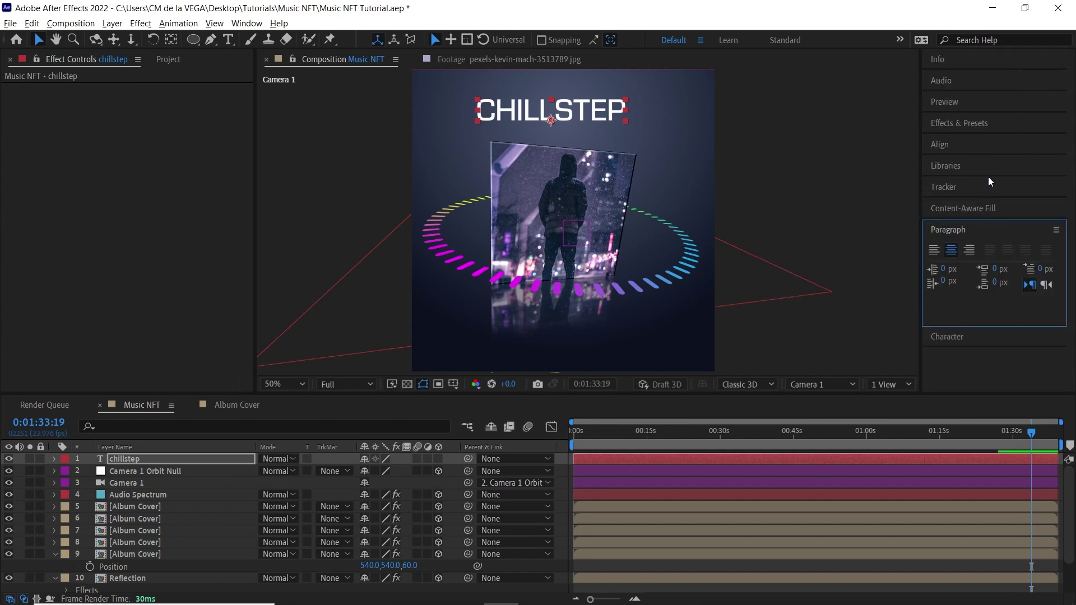
{"action": "left_click", "coordinate": [979, 150]}
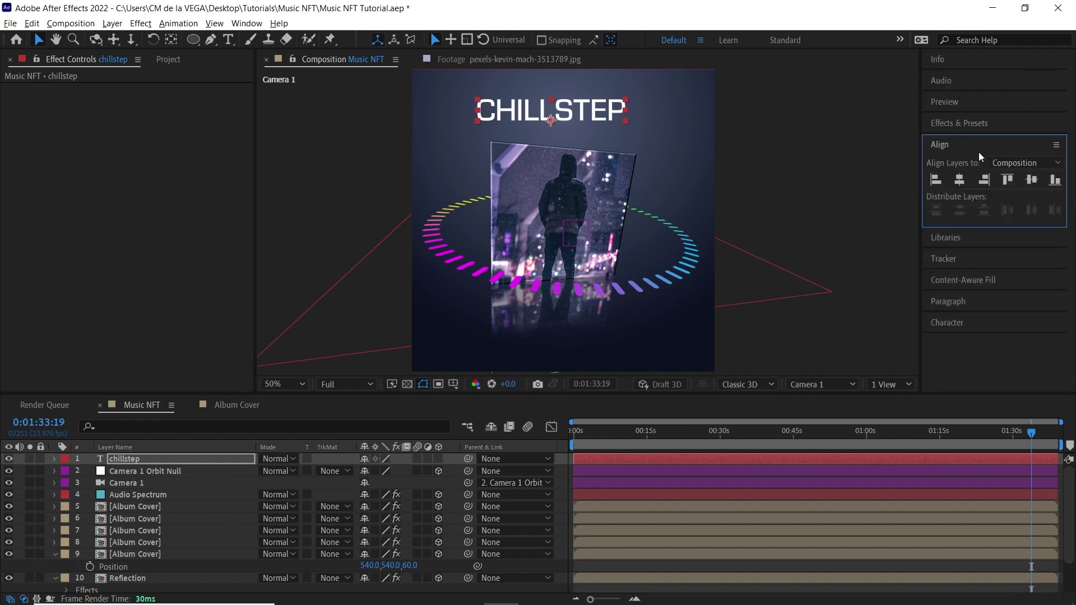
{"action": "left_click", "coordinate": [959, 182]}
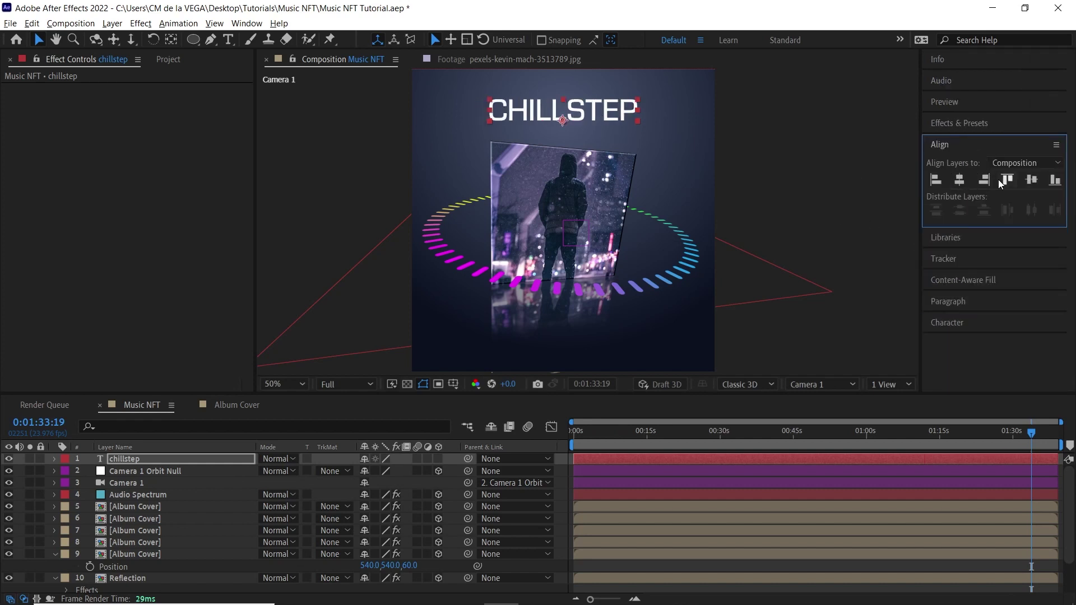
- Change the chillstep title's fill color to a light cyan blue
{"action": "left_click", "coordinate": [956, 323]}
{"action": "left_click", "coordinate": [1042, 277]}
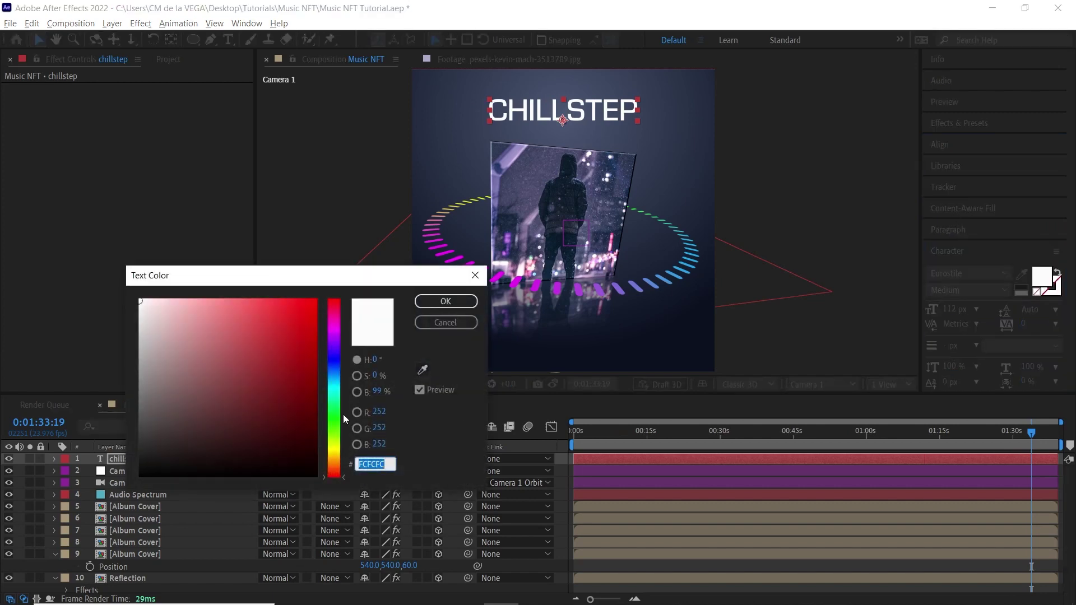
{"action": "left_click", "coordinate": [331, 378]}
{"action": "left_click", "coordinate": [239, 307]}
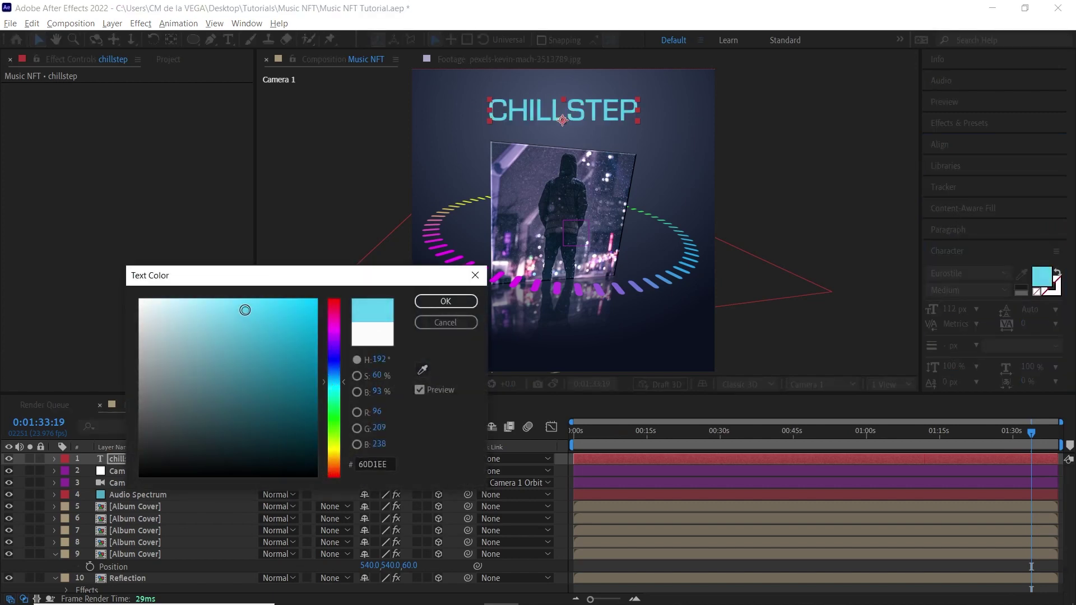
{"action": "left_click", "coordinate": [463, 299]}
- Apply the Glow effect to the chillstep title and set its Glow Radius to 40
{"action": "left_click", "coordinate": [141, 23]}
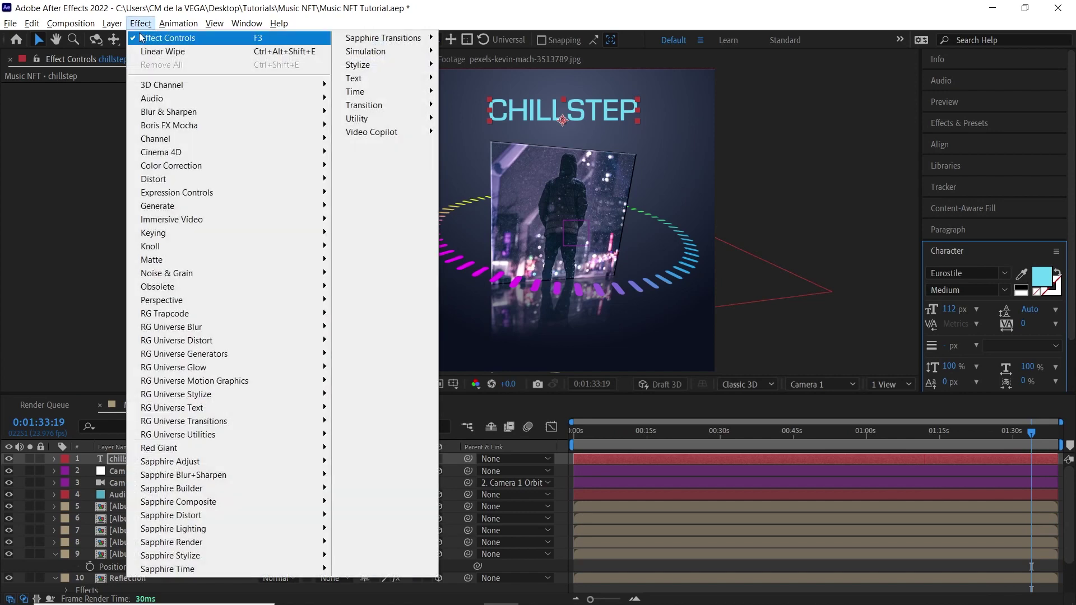
{"action": "mouse_move", "coordinate": [360, 65]}
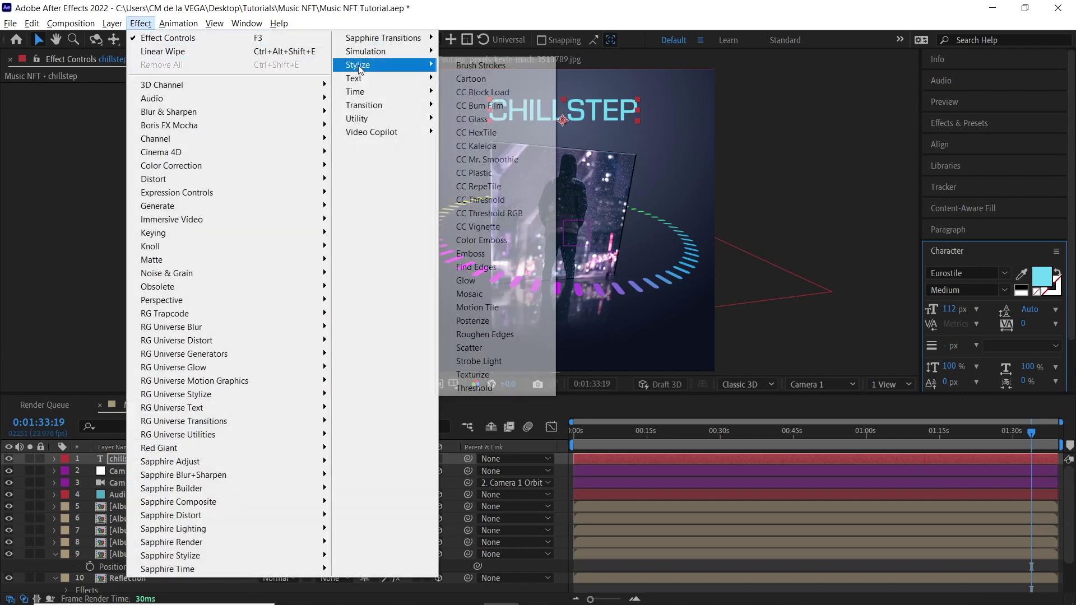
{"action": "left_click", "coordinate": [468, 277]}
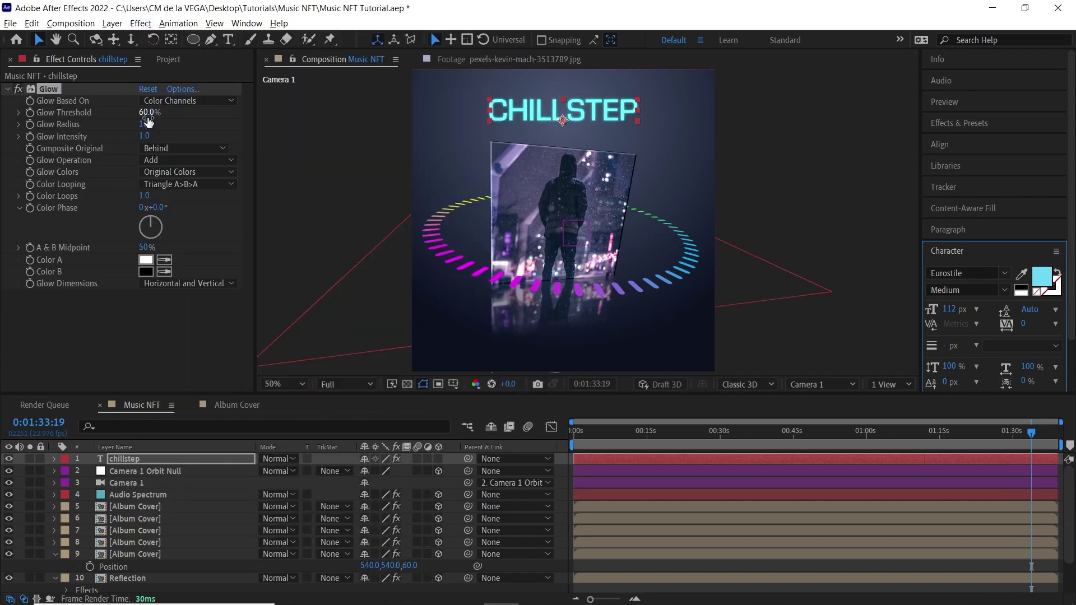
{"action": "left_click", "coordinate": [147, 124]}
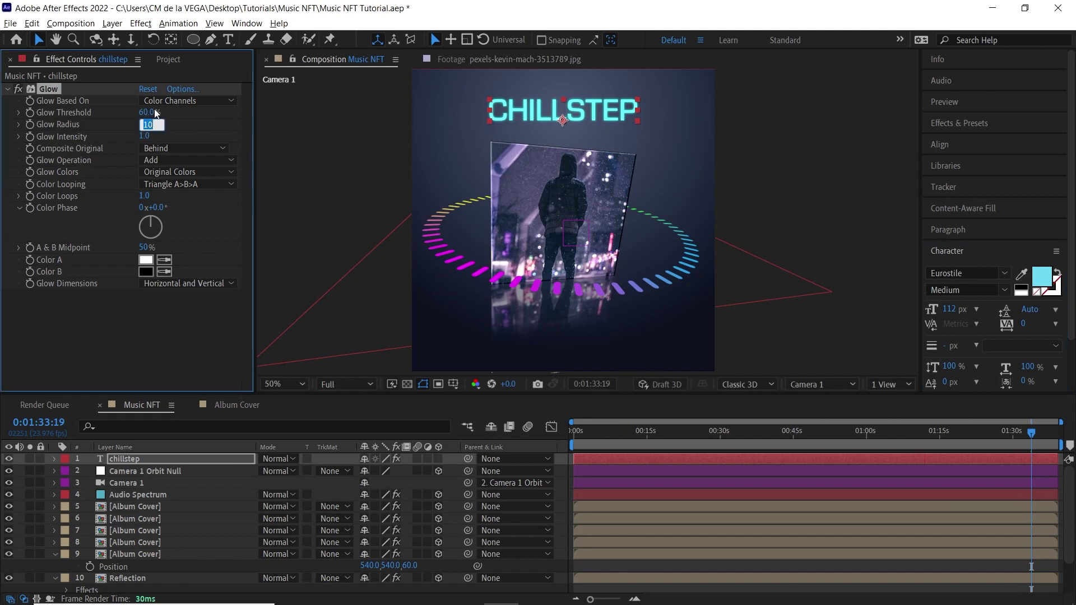
{"action": "type", "text": "40"}
{"action": "key", "text": "Return"}
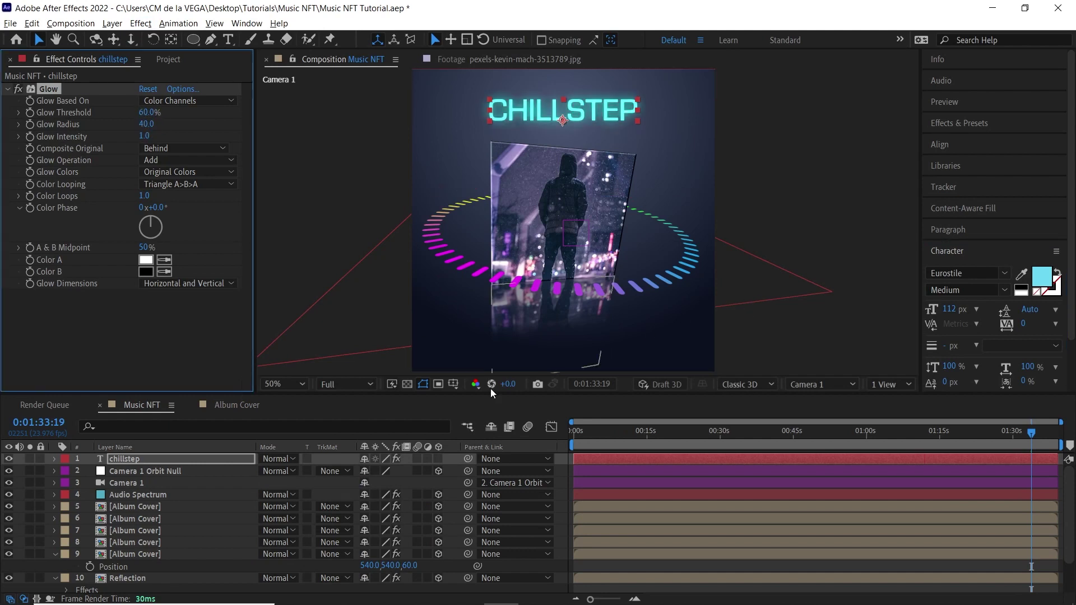
- Make the chillstep title a 3D layer and, in the Top view, move it forward to about Z -92, then return to the active camera
{"action": "left_click", "coordinate": [140, 458]}
{"action": "left_click", "coordinate": [439, 459]}
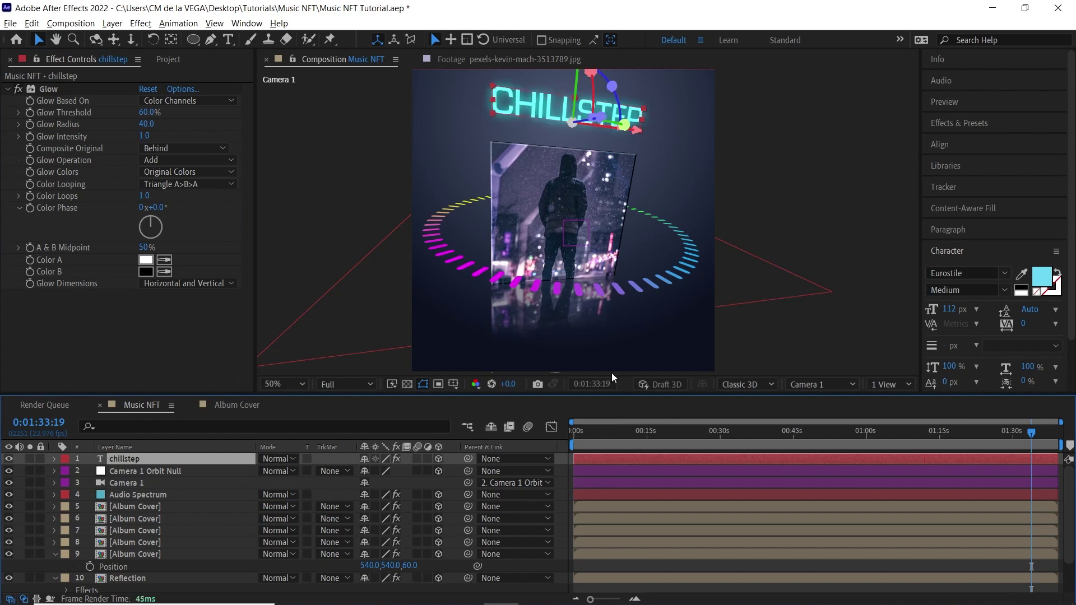
{"action": "left_click", "coordinate": [833, 386]}
{"action": "left_click", "coordinate": [833, 225]}
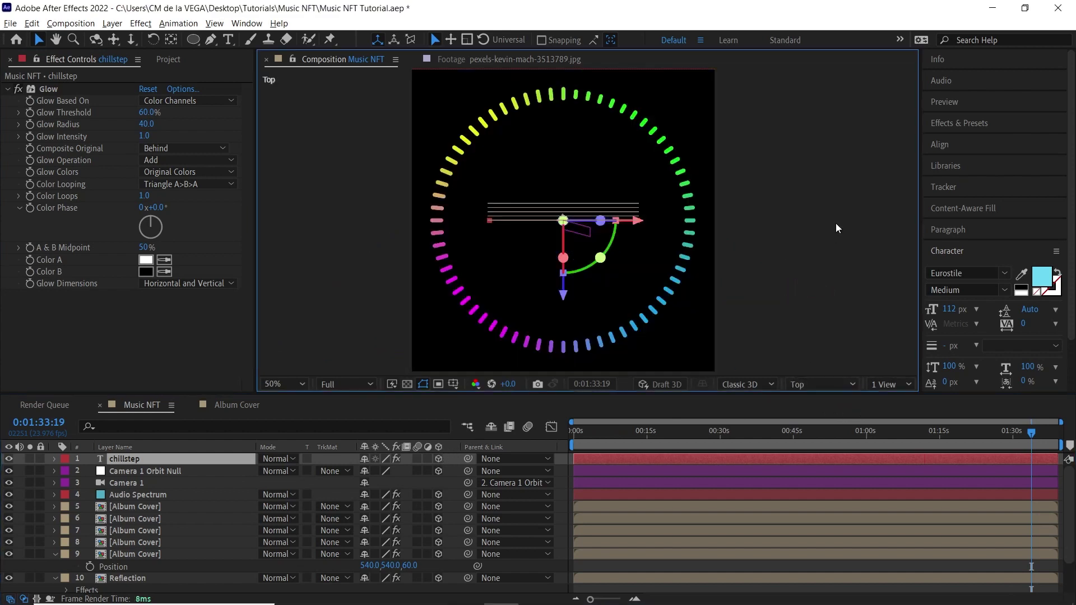
{"action": "left_click_drag", "start_coordinate": [565, 302], "coordinate": [566, 328]}
{"action": "left_click", "coordinate": [840, 386]}
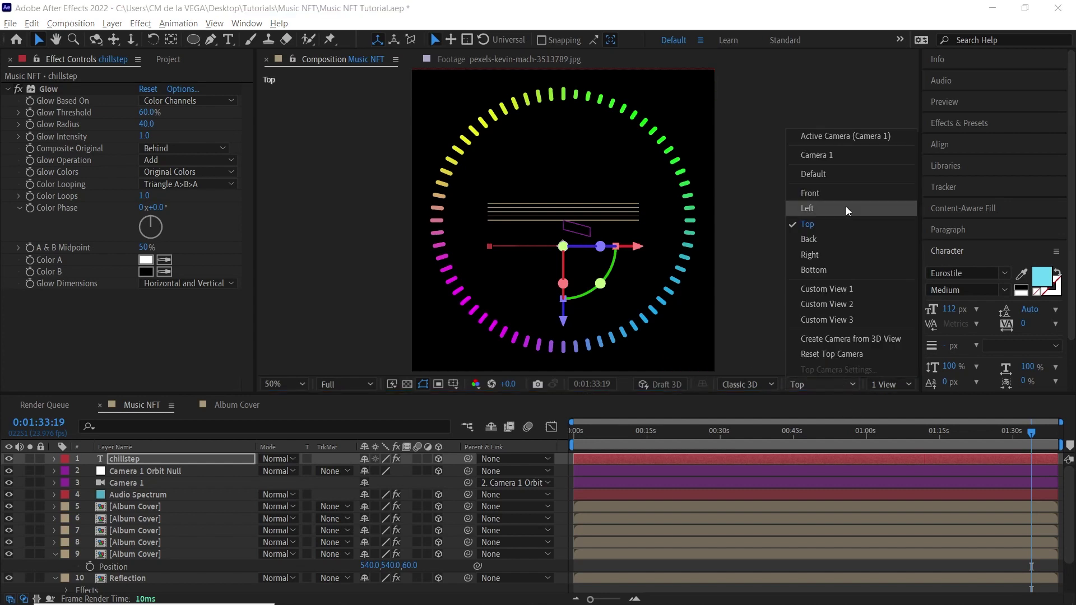
{"action": "left_click", "coordinate": [838, 136]}
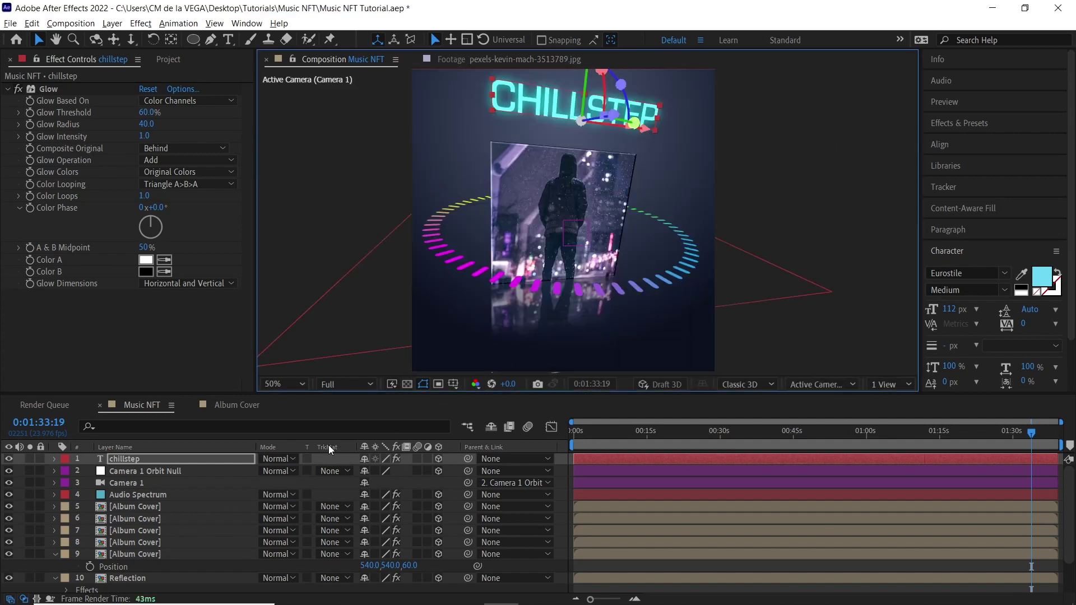
- Set the chillstep title's Z position to -100 and its Y position to 225
{"action": "key", "text": "p"}
{"action": "left_click", "coordinate": [415, 471]}
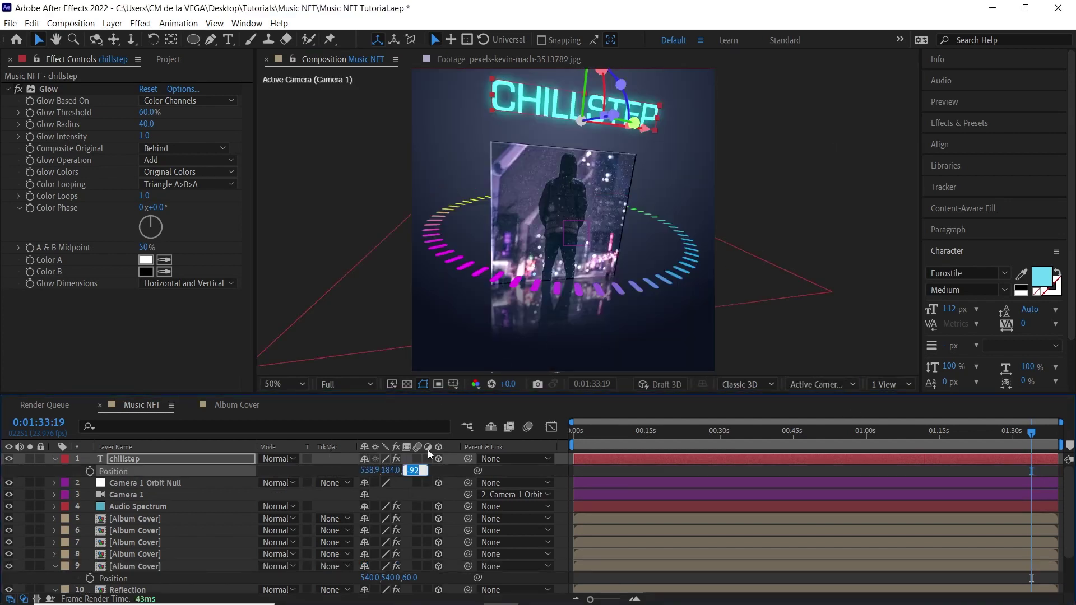
{"action": "type", "text": "-100"}
{"action": "key", "text": "Return"}
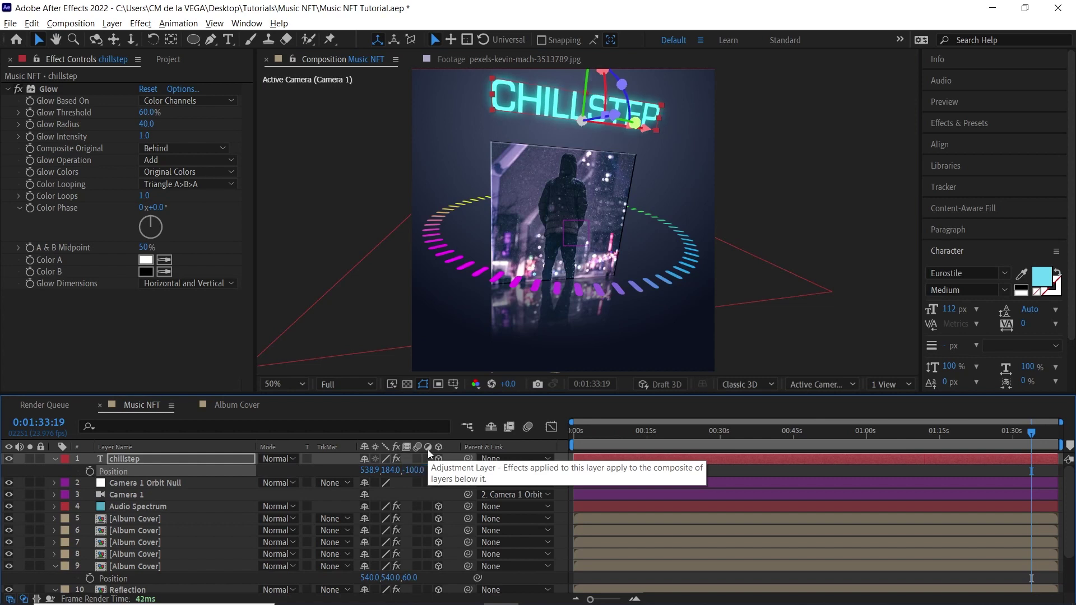
{"action": "left_click_drag", "start_coordinate": [406, 473], "coordinate": [414, 474]}
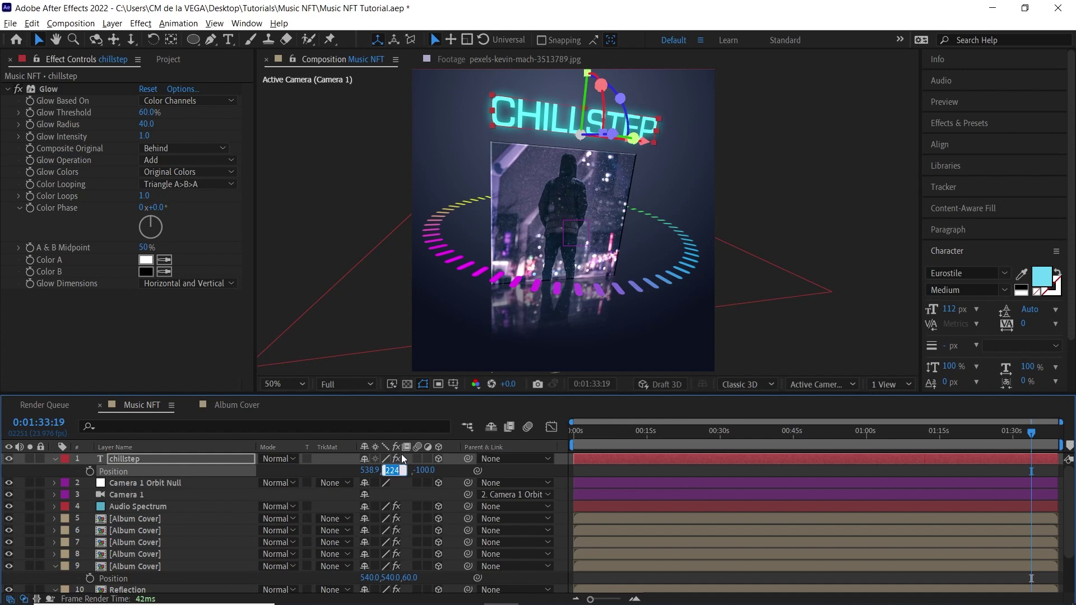
{"action": "type", "text": "225"}
{"action": "key", "text": "Return"}
- At 0:00:22:20, duplicate the chillstep title and delete the Glow effect from the copy
{"action": "left_click", "coordinate": [587, 431]}
{"action": "left_click_drag", "start_coordinate": [588, 431], "coordinate": [685, 443]}
{"action": "left_click", "coordinate": [151, 460]}
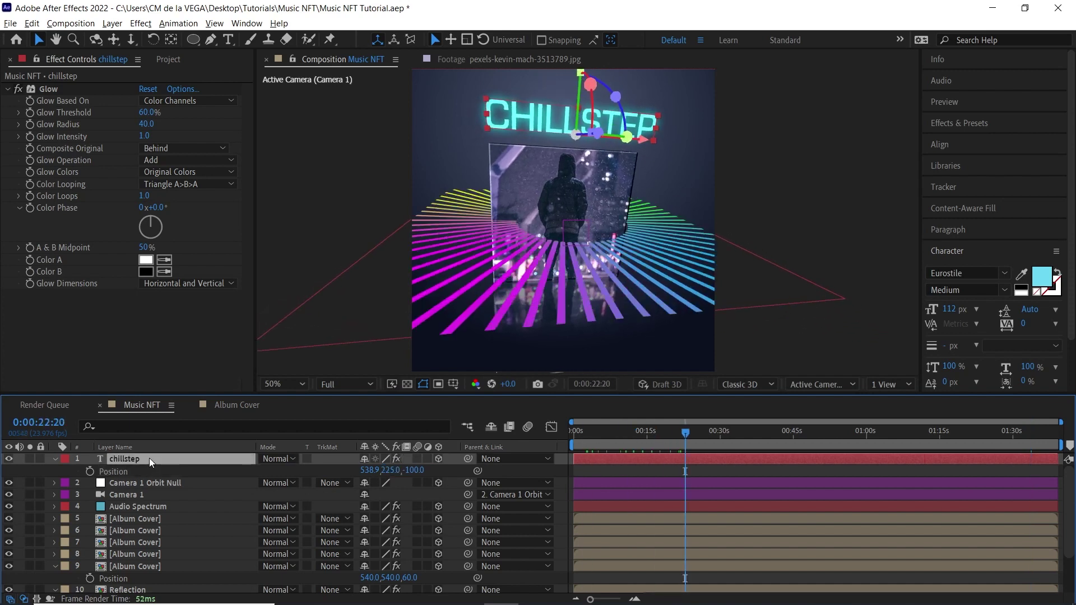
{"action": "key", "text": "ctrl+d"}
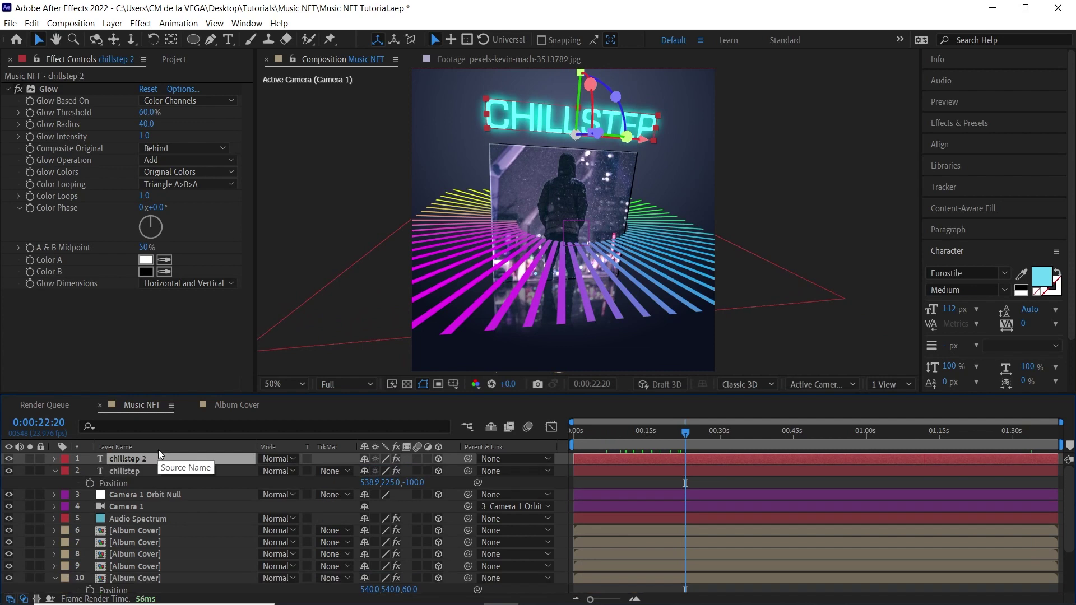
{"action": "left_click", "coordinate": [52, 89]}
{"action": "key", "text": "Delete"}
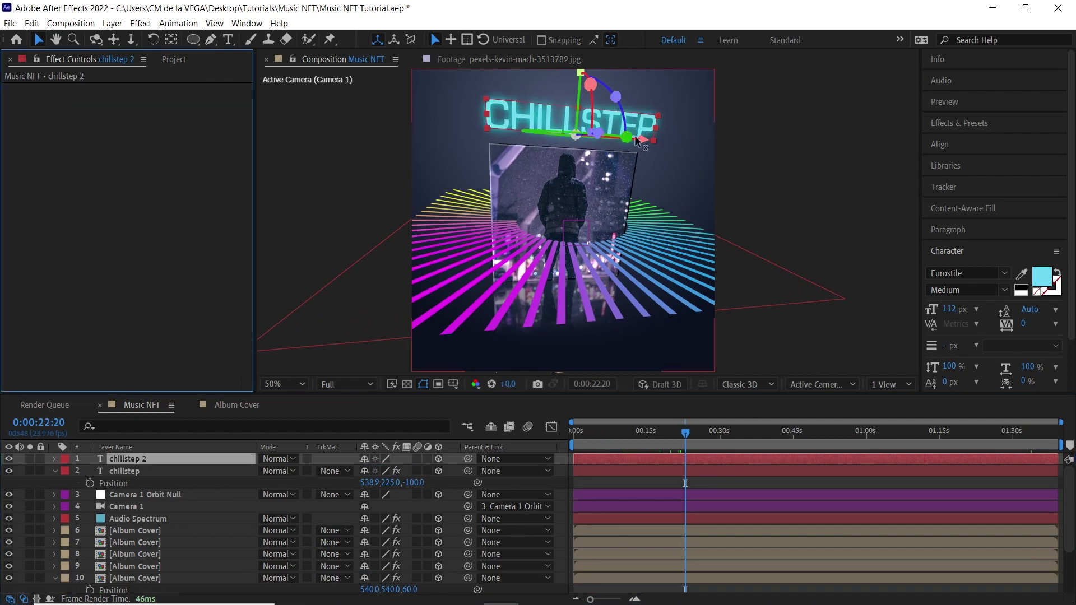
- Move the duplicated title to Y position 975 below the album cover and restyle it white at 89 px
{"action": "key", "text": "p"}
{"action": "left_click_drag", "start_coordinate": [389, 471], "coordinate": [433, 472]}
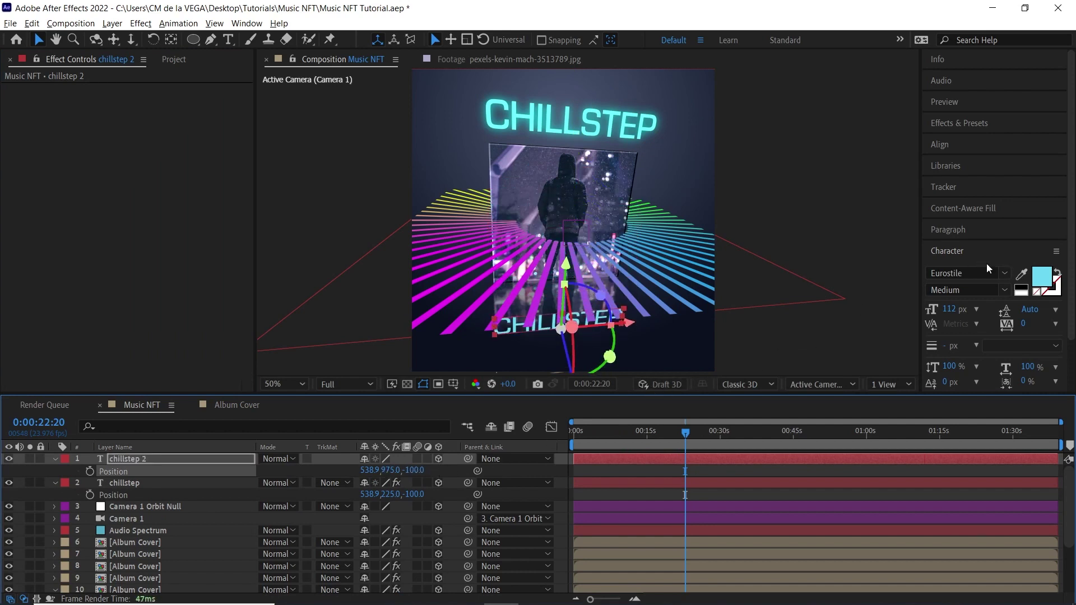
{"action": "left_click", "coordinate": [1041, 276]}
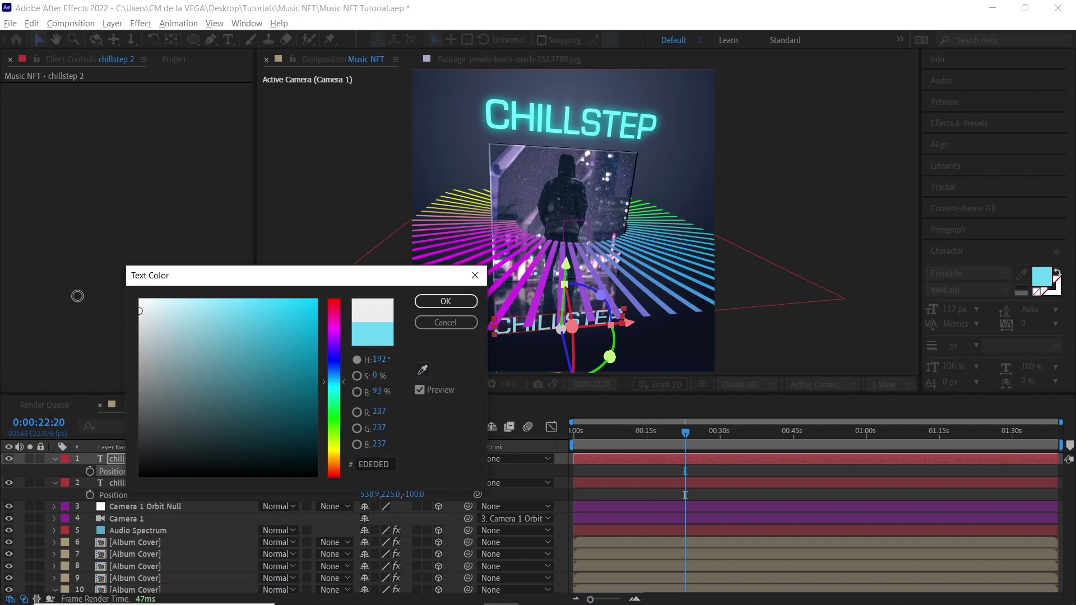
{"action": "left_click", "coordinate": [446, 301]}
{"action": "left_click_drag", "start_coordinate": [956, 309], "coordinate": [934, 311]}
- Replace the duplicated title's text with the artist's name, collapse the layer's properties and return to the Selection tool
{"action": "left_click", "coordinate": [228, 39]}
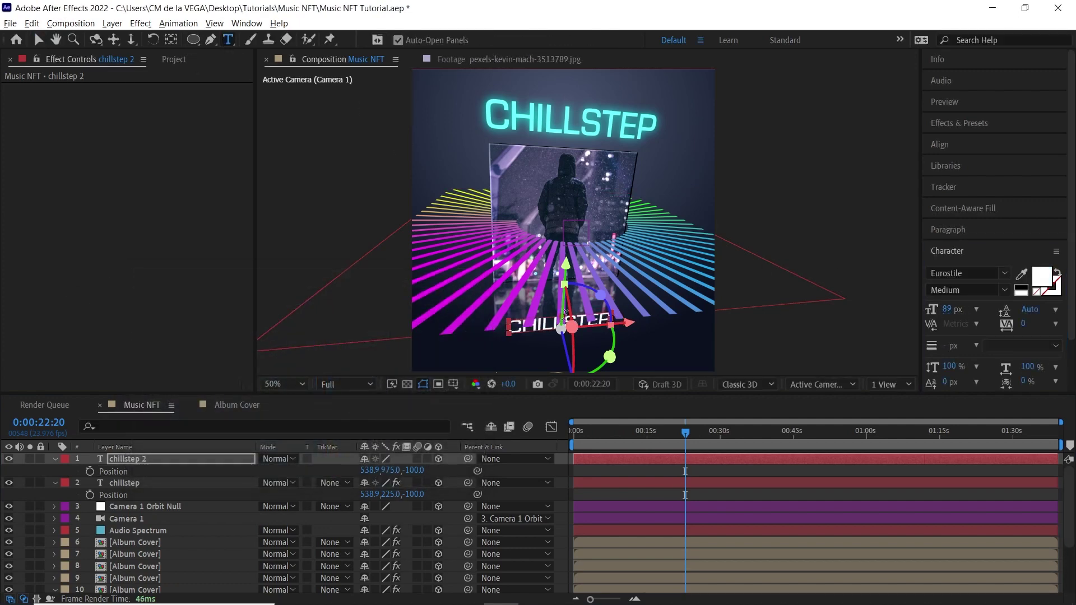
{"action": "left_click", "coordinate": [540, 328]}
{"action": "key", "text": "ctrl+a"}
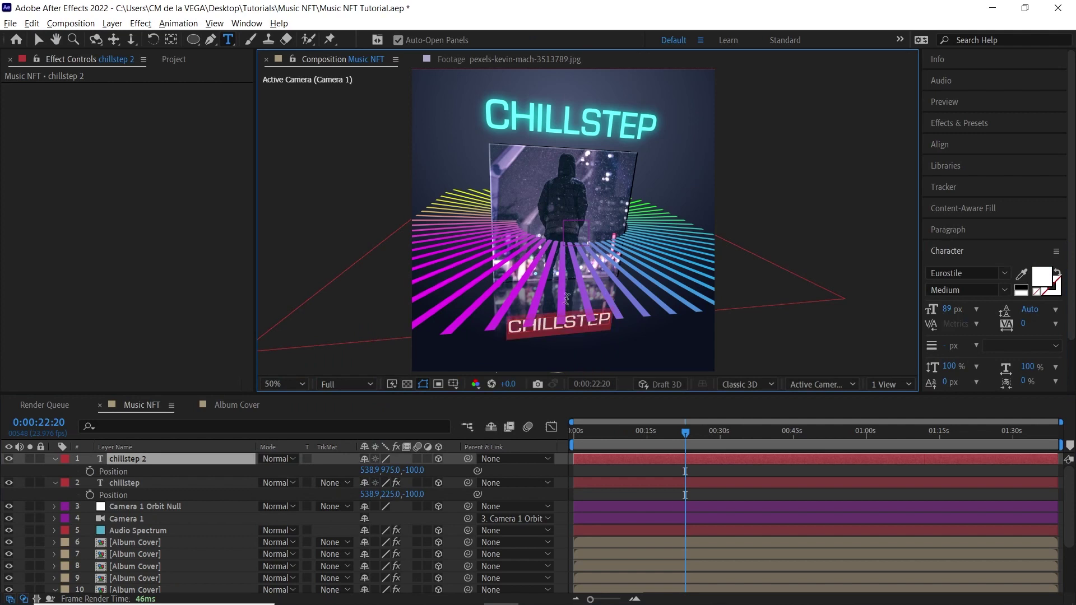
{"action": "type", "text": "c.m. de l"}
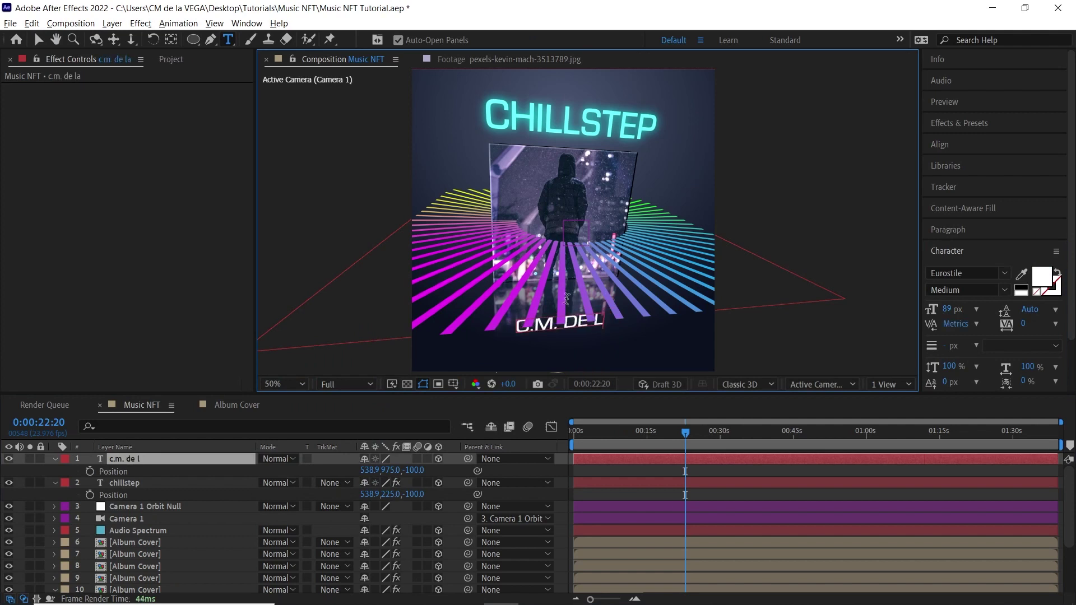
{"action": "type", "text": "a vega"}
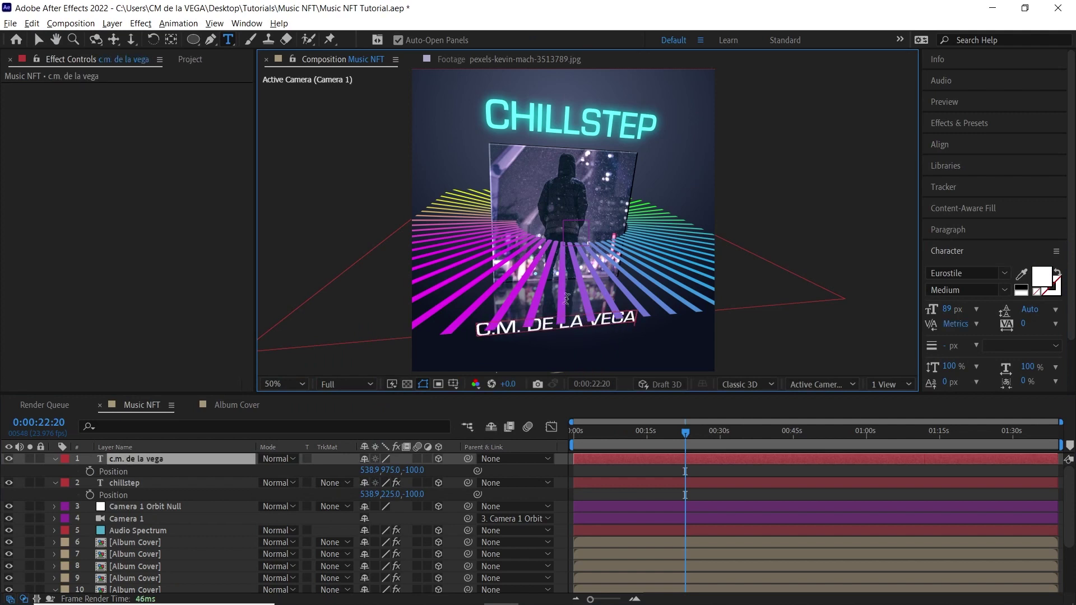
{"action": "left_click", "coordinate": [179, 461]}
{"action": "left_click", "coordinate": [54, 458]}
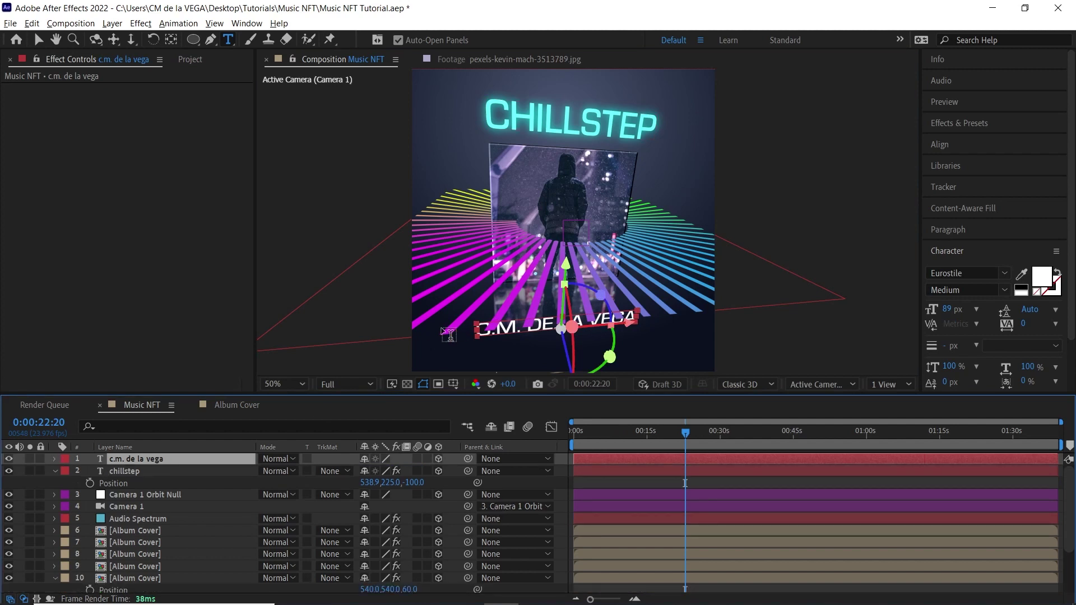
{"action": "key", "text": "v"}
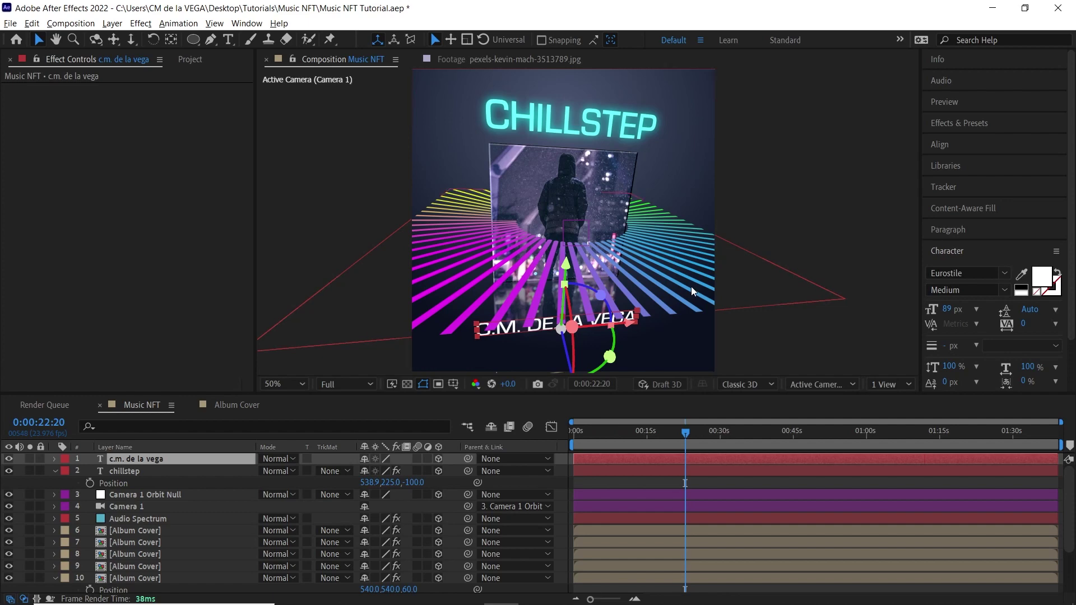
- Try a Maximum Height of 200 for the Audio Spectrum effect and undo it
{"action": "left_click", "coordinate": [149, 518]}
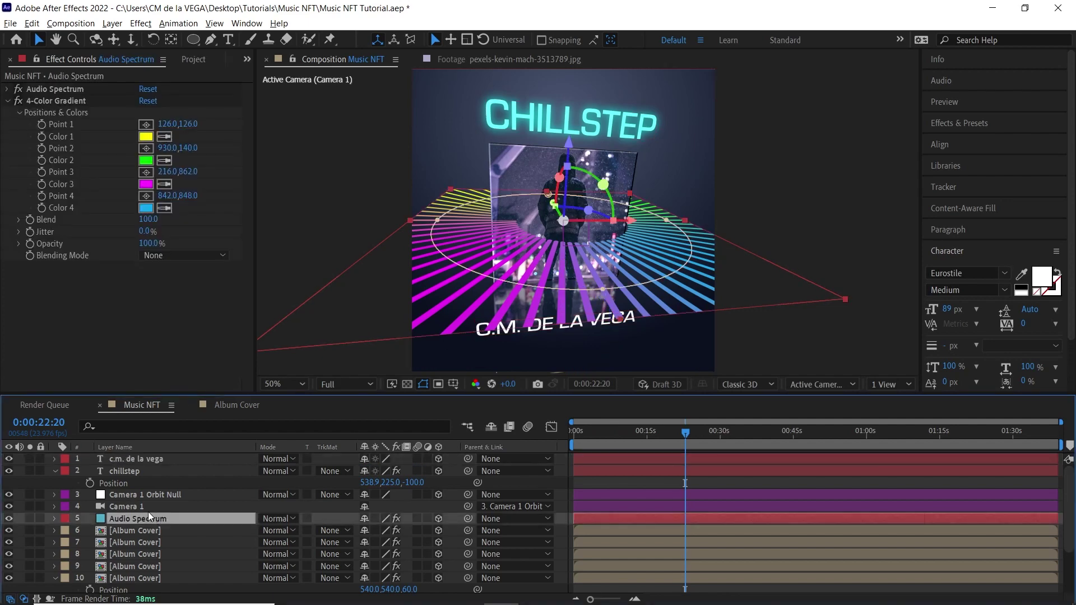
{"action": "left_click", "coordinate": [7, 89]}
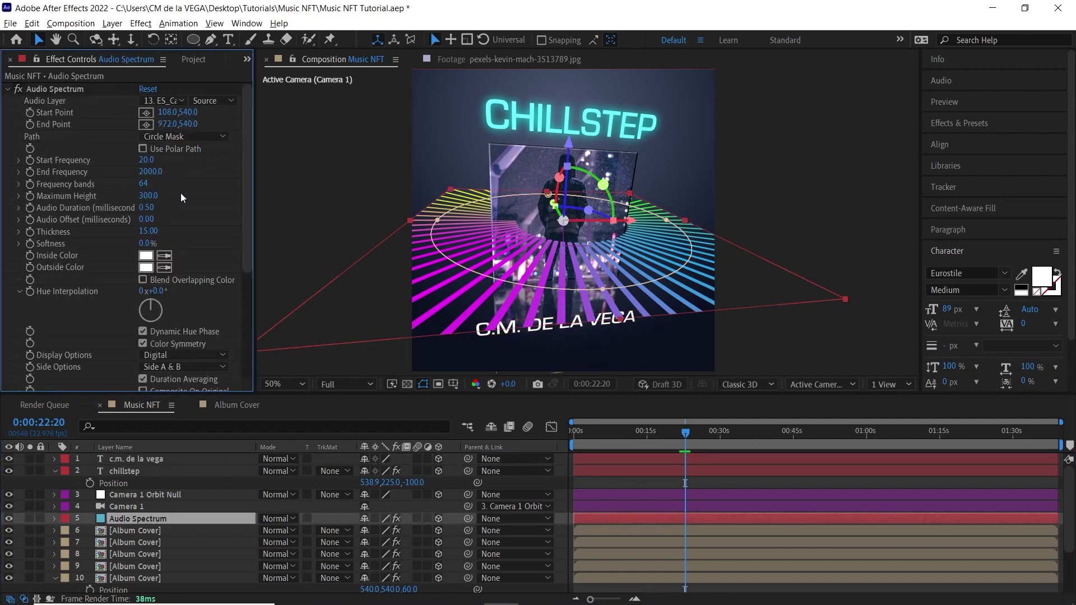
{"action": "left_click", "coordinate": [149, 196]}
{"action": "type", "text": "200"}
{"action": "key", "text": "Return"}
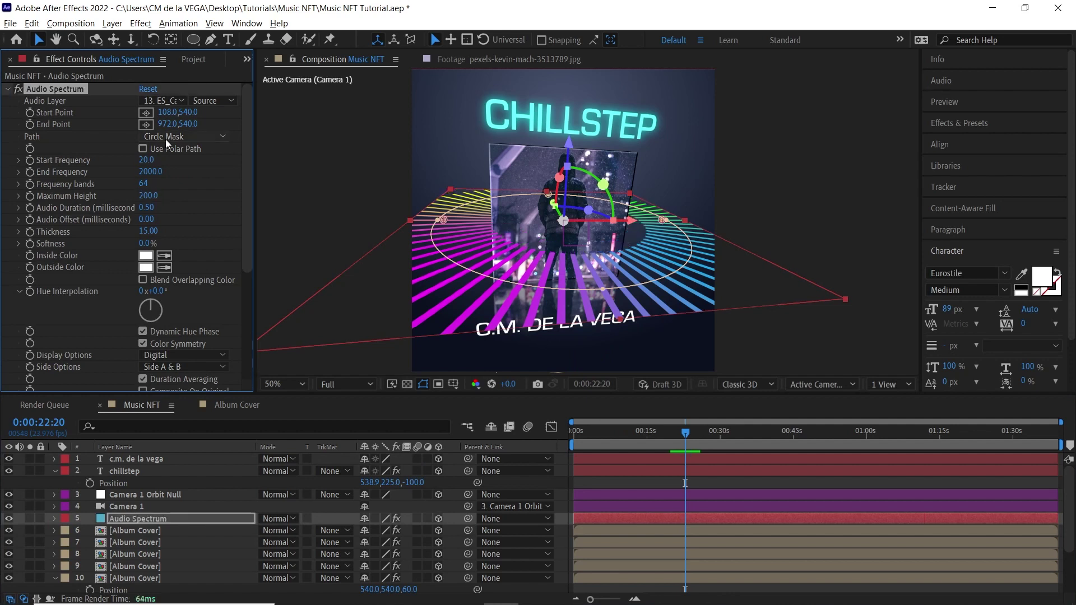
{"action": "key", "text": "ctrl+z"}
- Scale the Audio Spectrum layer's Circle Mask down proportionally around its centre so it rings the album cover more tightly
{"action": "left_click", "coordinate": [151, 520]}
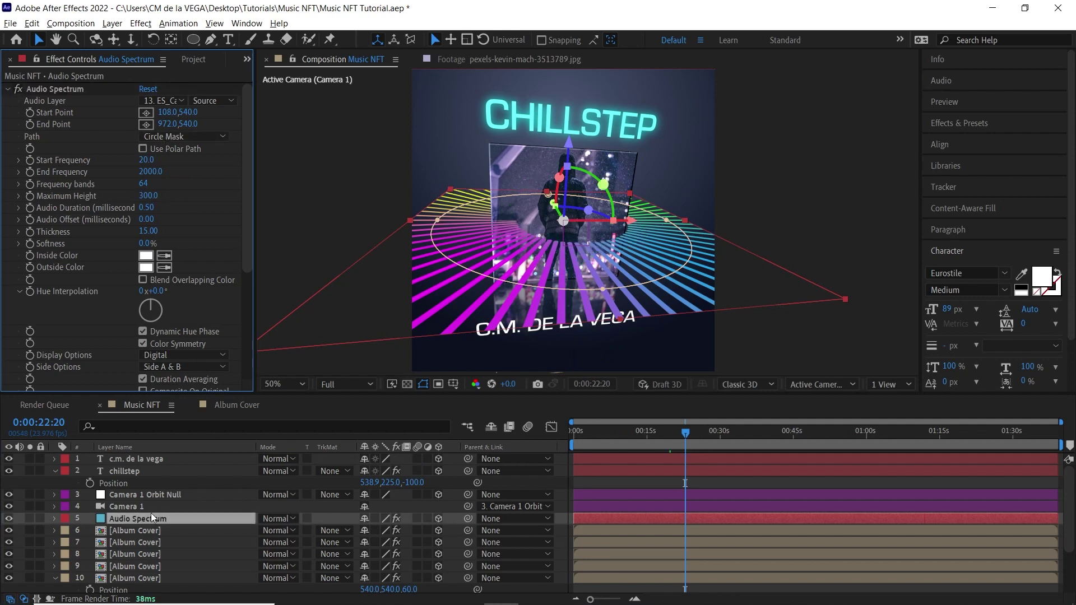
{"action": "key", "text": "m"}
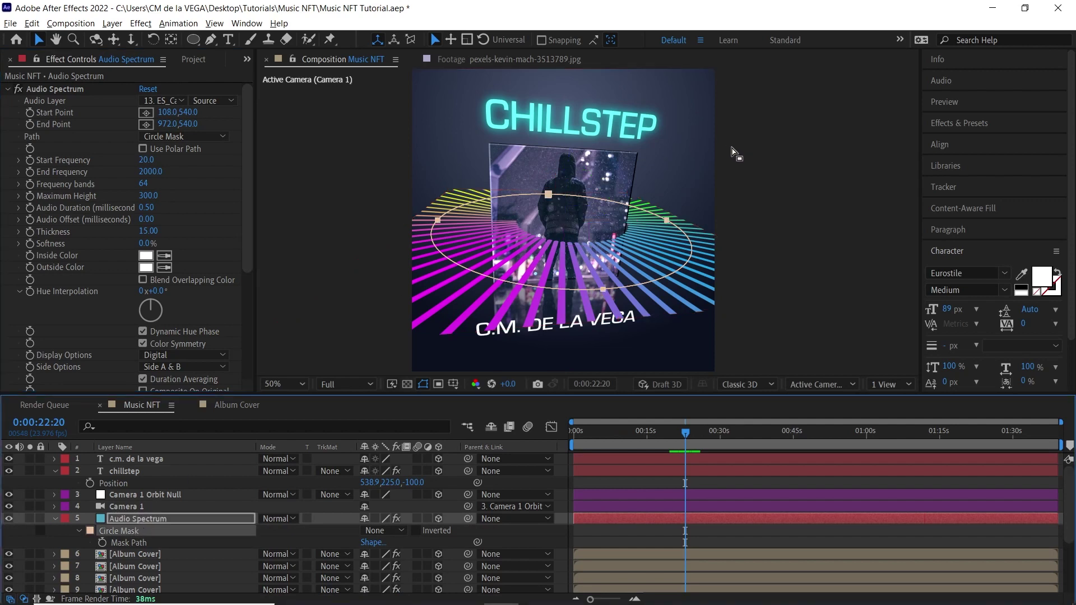
{"action": "key", "text": "ctrl+t"}
{"action": "left_click", "coordinate": [780, 278]}
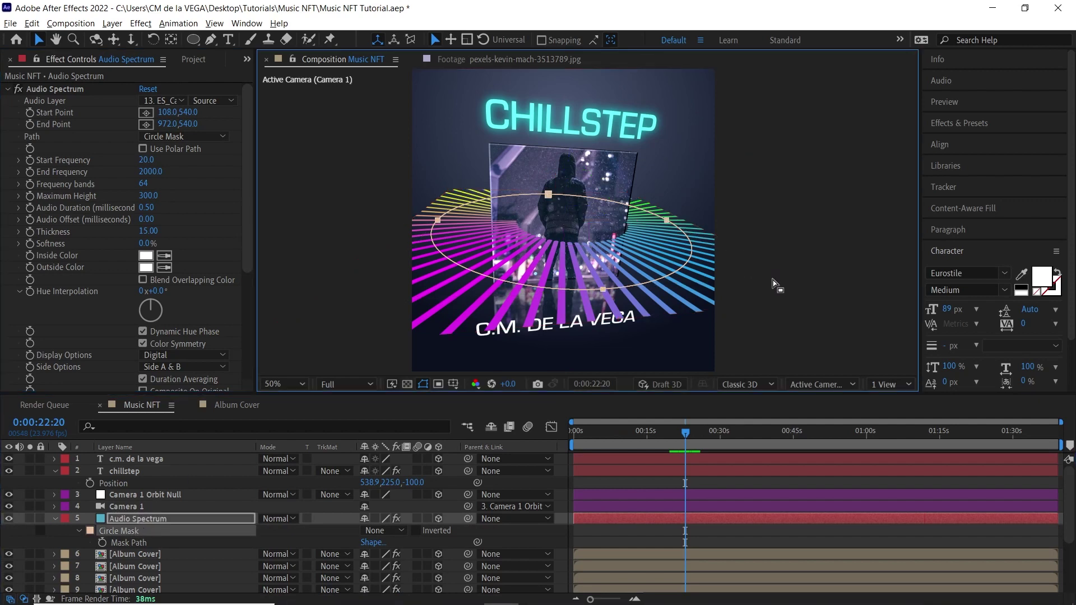
{"action": "key", "text": "ctrl+t"}
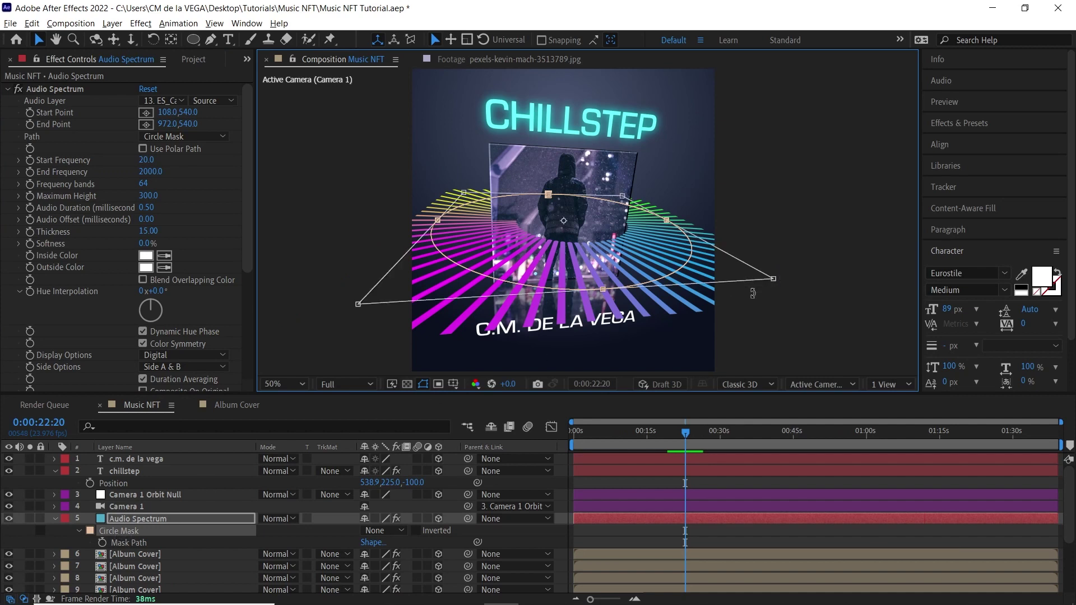
{"action": "left_click_drag", "start_coordinate": [773, 278], "coordinate": [751, 271]}
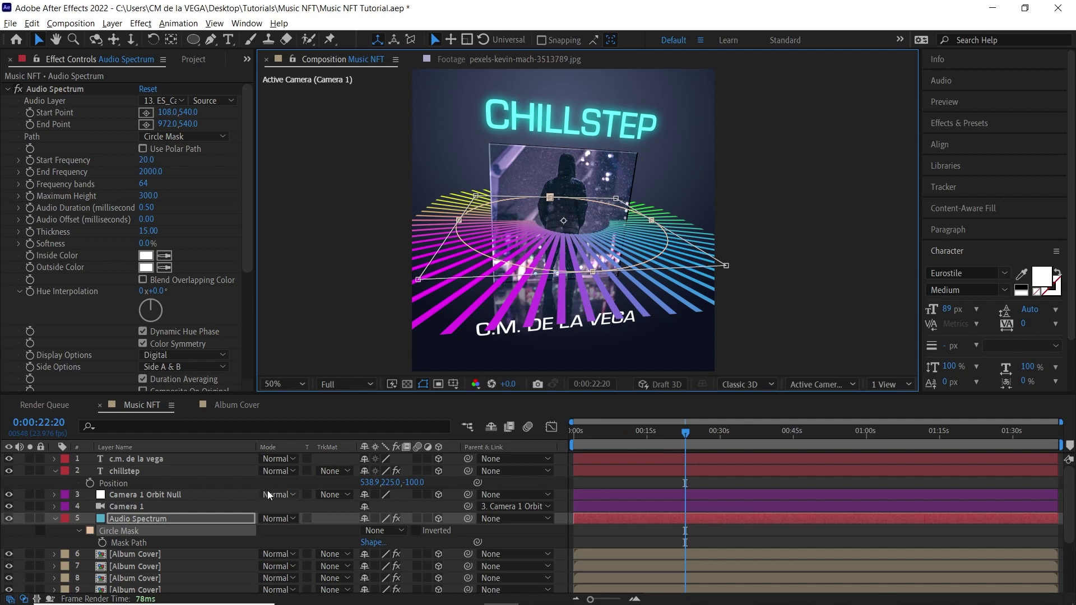
{"action": "left_click", "coordinate": [144, 514]}
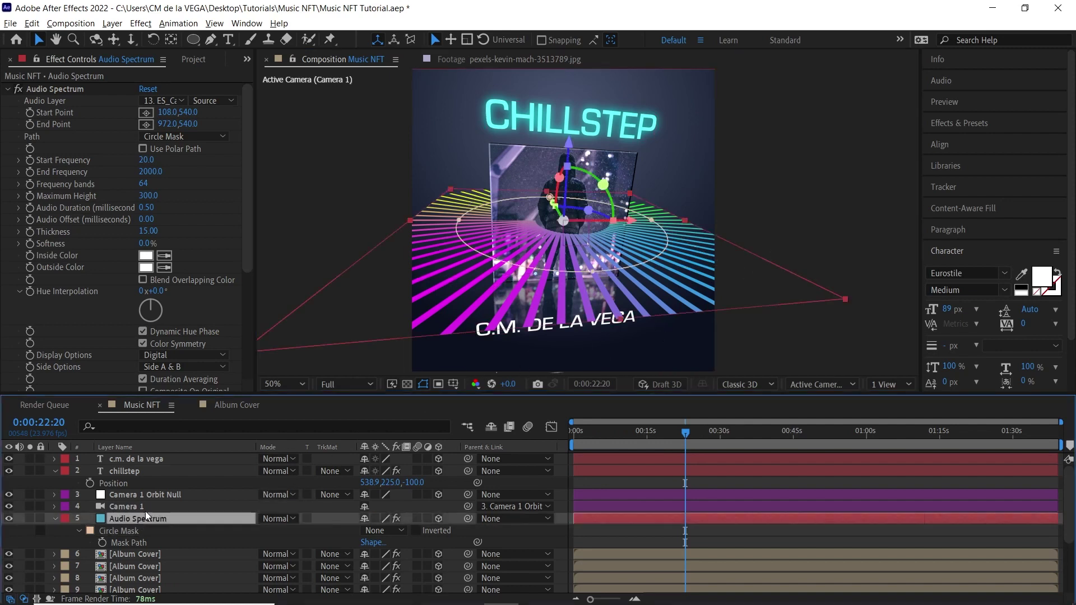
{"action": "double_click", "coordinate": [700, 306]}
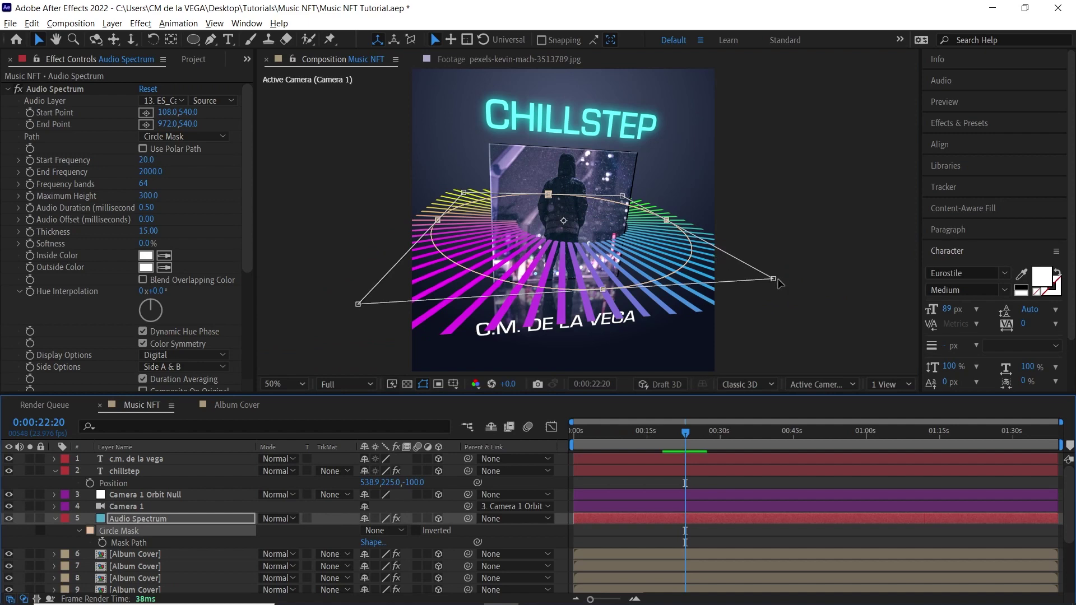
{"action": "left_click_drag", "start_coordinate": [778, 283], "coordinate": [703, 268]}
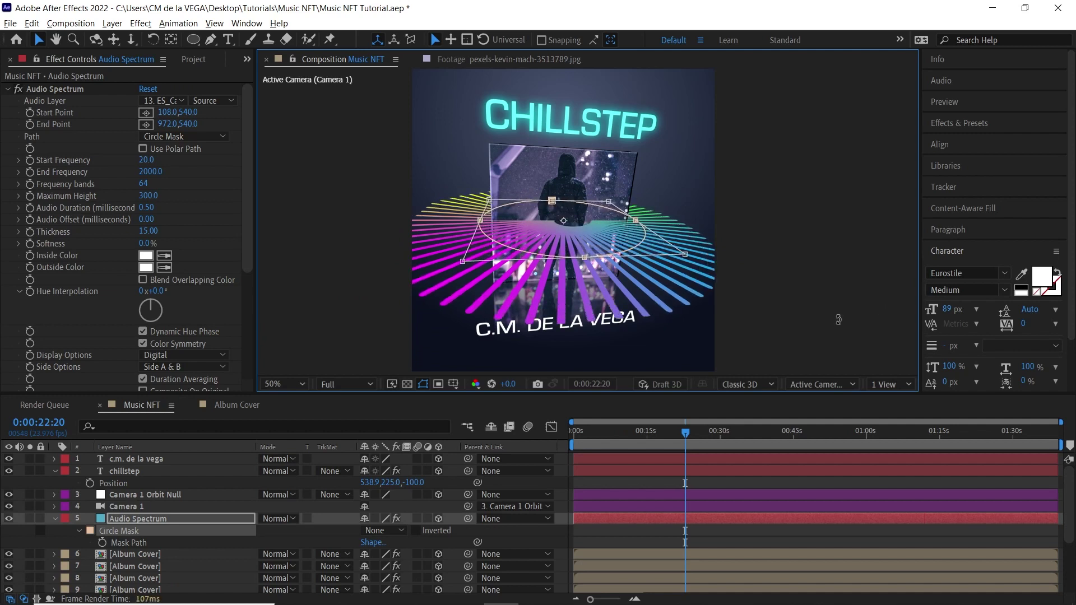
{"action": "left_click", "coordinate": [754, 337]}
- Set the Audio Spectrum layer's Scale to 150% and preview the animation
{"action": "left_click_drag", "start_coordinate": [643, 431], "coordinate": [738, 439]}
{"action": "left_click", "coordinate": [112, 520]}
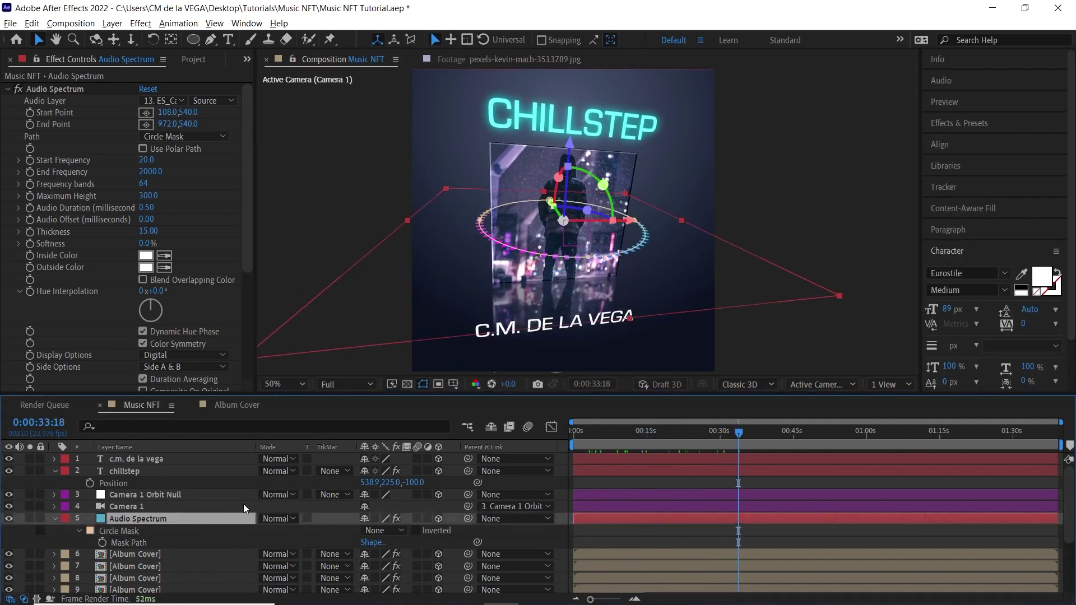
{"action": "key", "text": "s"}
{"action": "left_click", "coordinate": [384, 530]}
{"action": "type", "text": "150"}
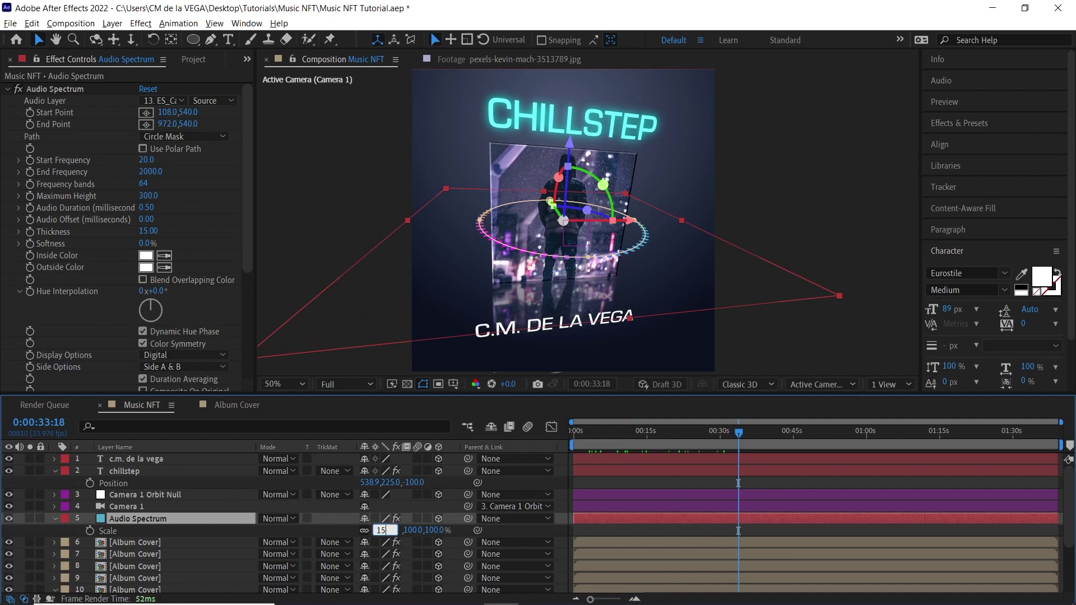
{"action": "key", "text": "Return"}
{"action": "key", "text": "space"}
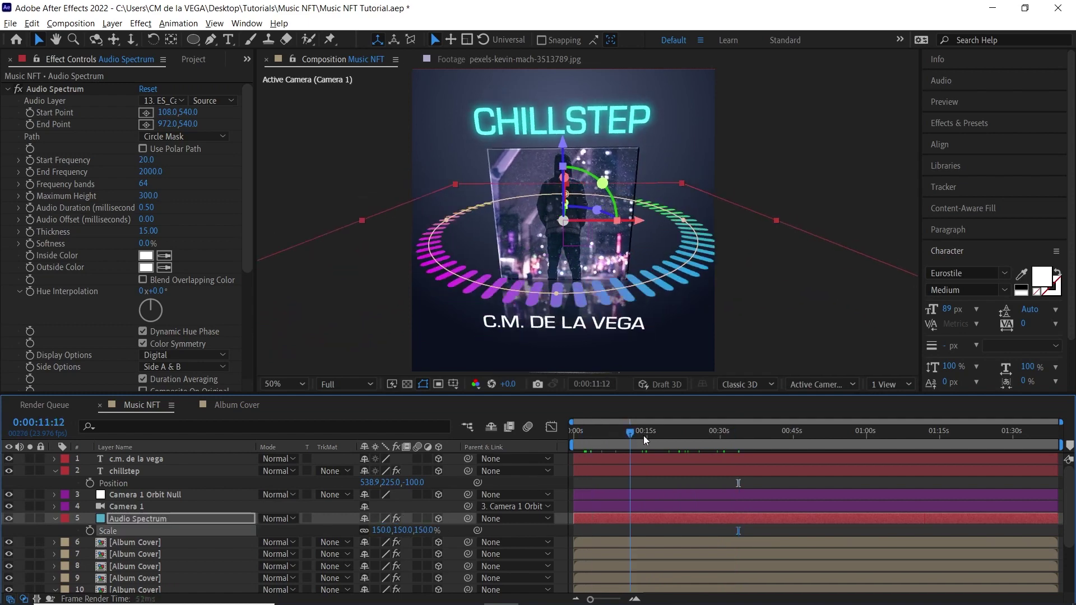
- Set the Audio Spectrum effect's Audio Duration to 1.00 and Thickness to 10, checking the ring at several times
{"action": "left_click", "coordinate": [823, 430]}
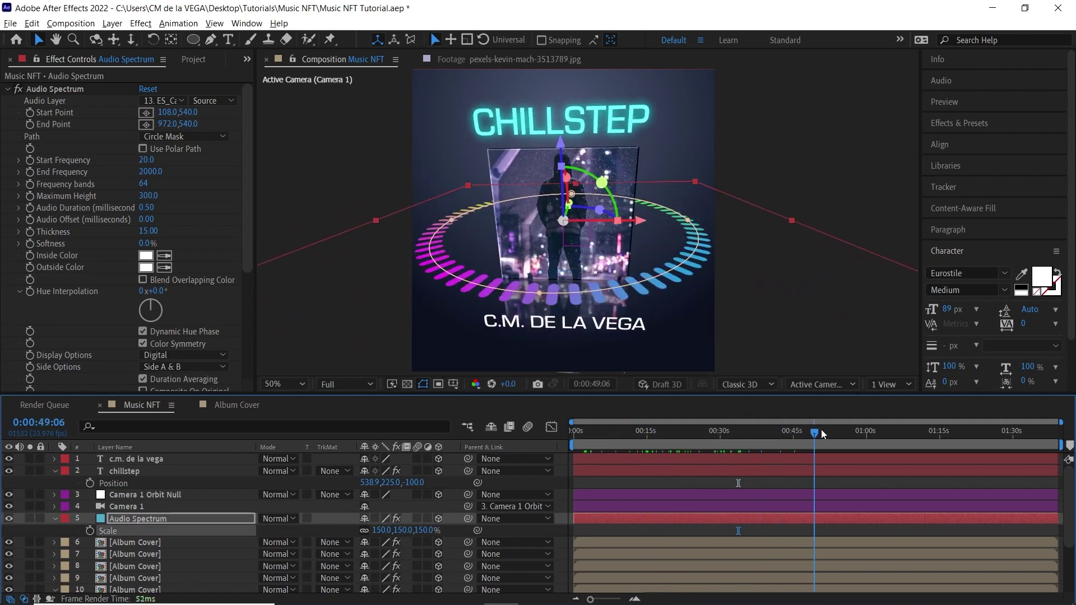
{"action": "left_click_drag", "start_coordinate": [149, 210], "coordinate": [180, 195]}
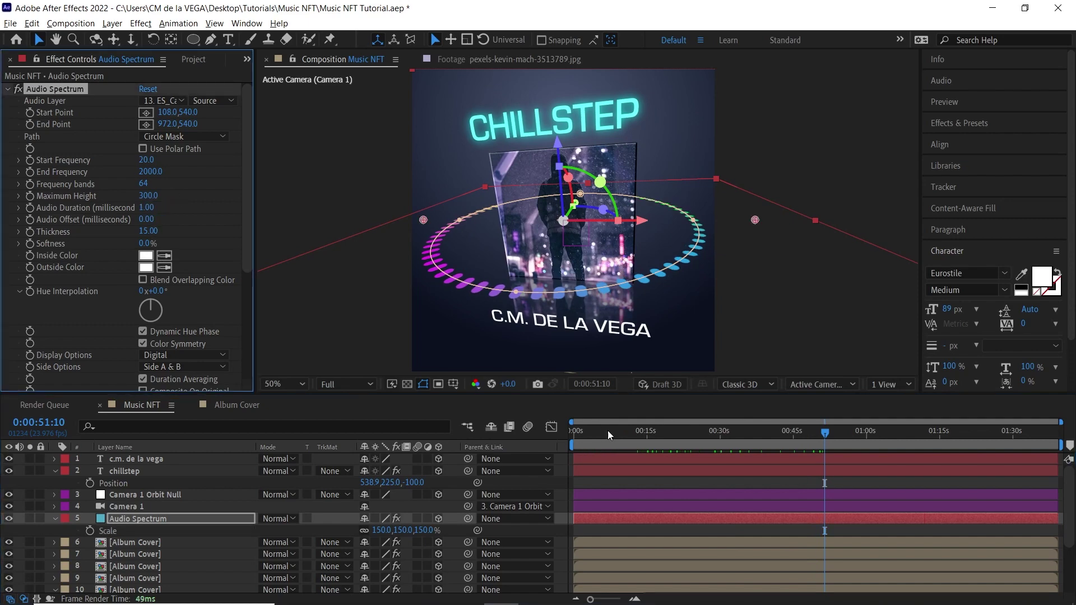
{"action": "left_click_drag", "start_coordinate": [608, 430], "coordinate": [713, 430]}
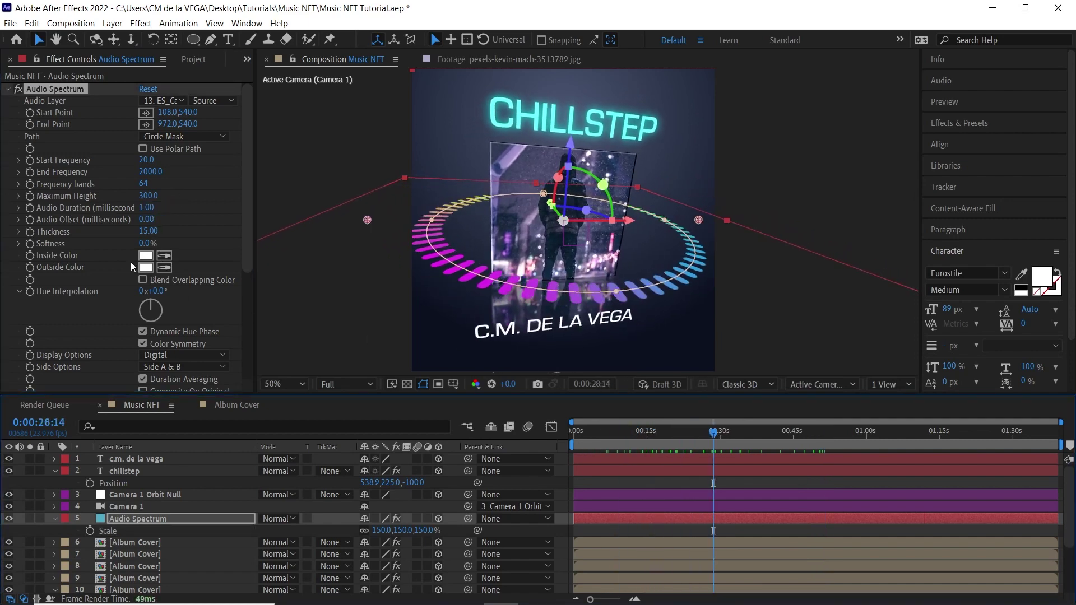
{"action": "left_click", "coordinate": [148, 232]}
{"action": "type", "text": "10"}
{"action": "key", "text": "Return"}
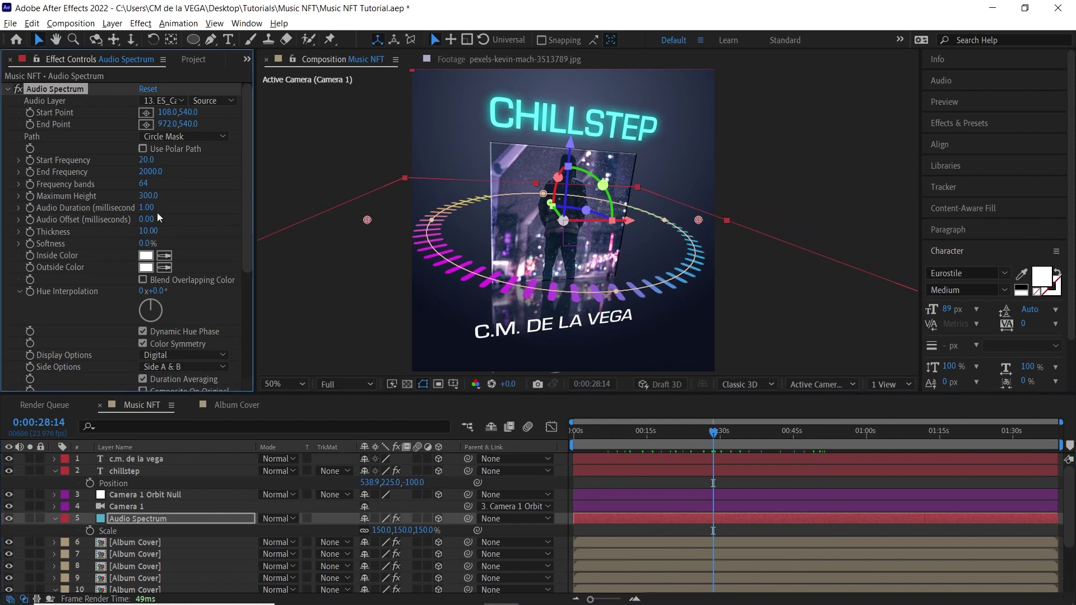
{"action": "left_click_drag", "start_coordinate": [713, 431], "coordinate": [701, 422]}
{"action": "key", "text": "F2"}
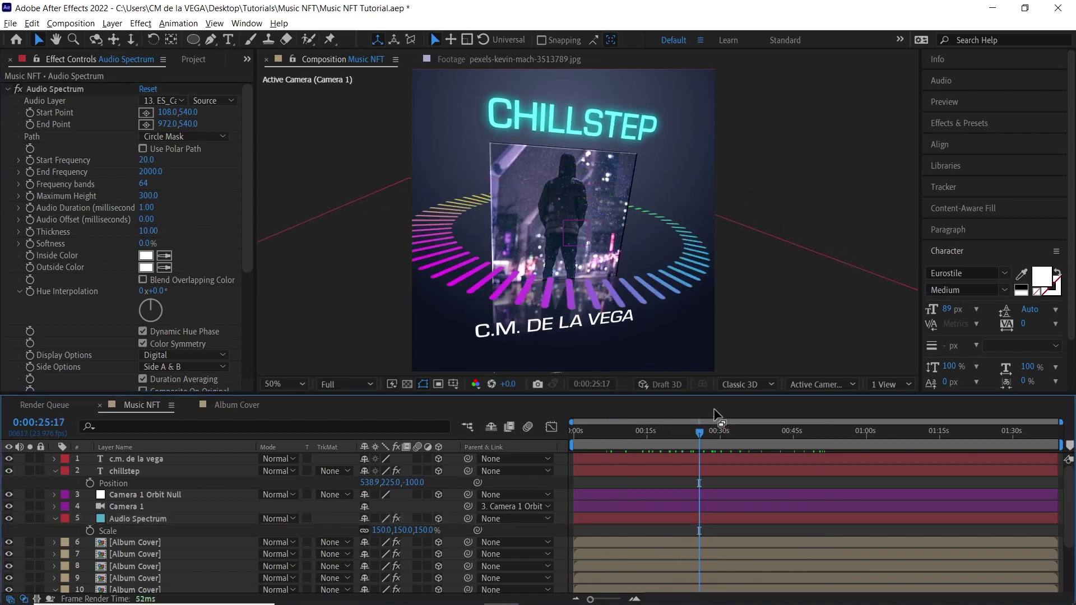
- Collapse the chillstep layer's properties and add a new adjustment layer named Optics above all the layers
{"action": "left_click", "coordinate": [54, 470]}
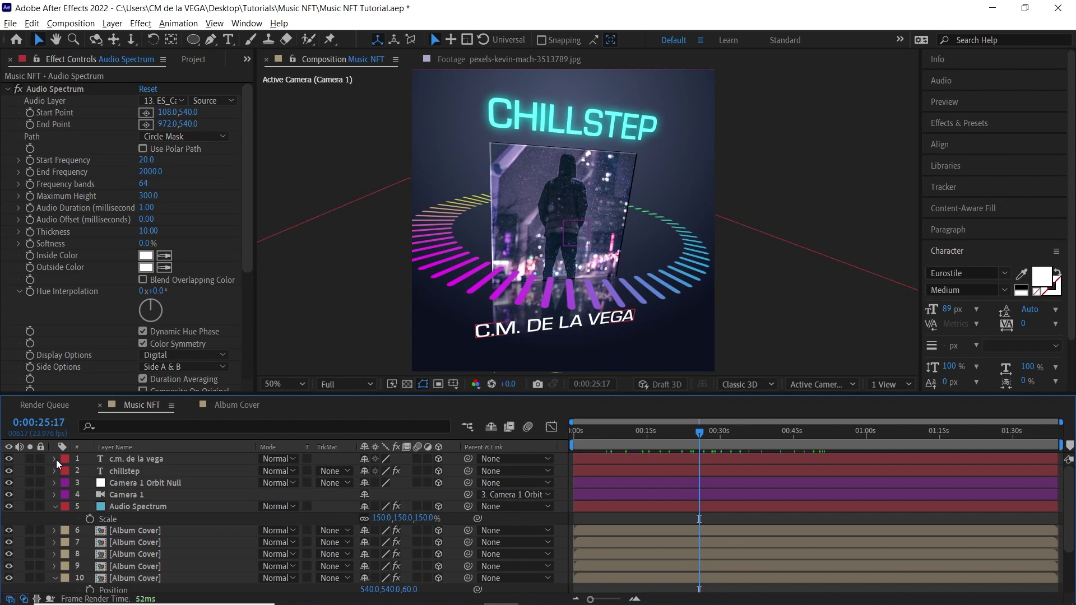
{"action": "left_click", "coordinate": [106, 25]}
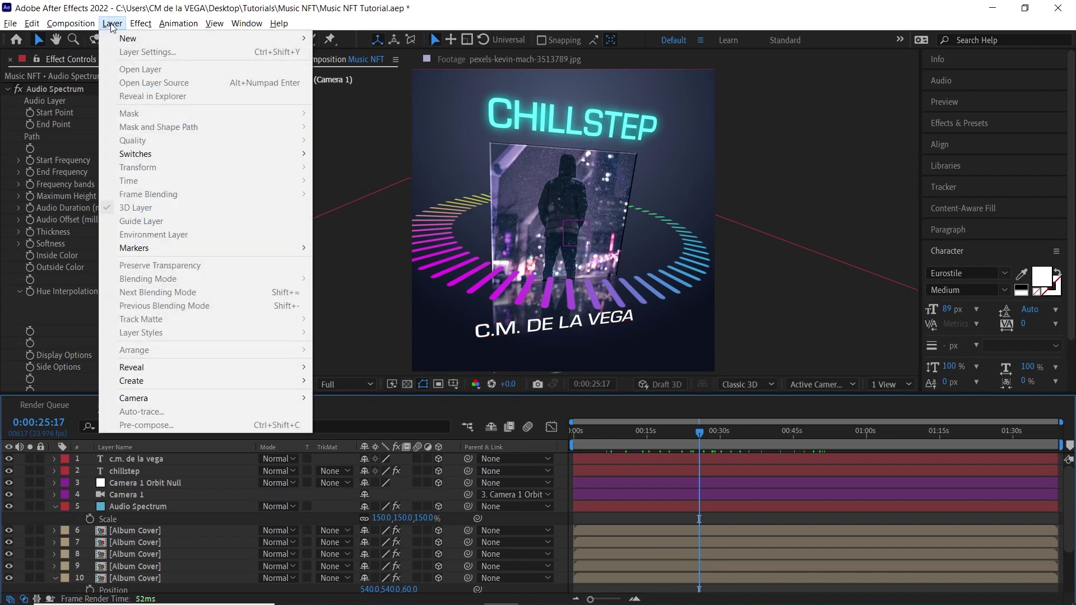
{"action": "mouse_move", "coordinate": [160, 39]}
{"action": "left_click", "coordinate": [394, 118]}
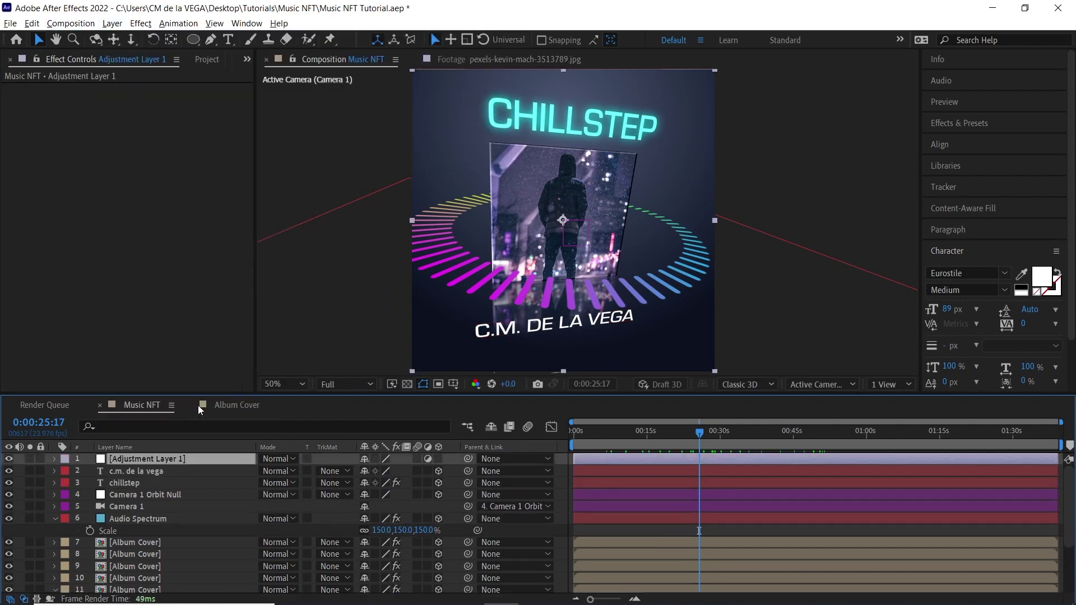
{"action": "key", "text": "Return"}
{"action": "type", "text": "Opt"}
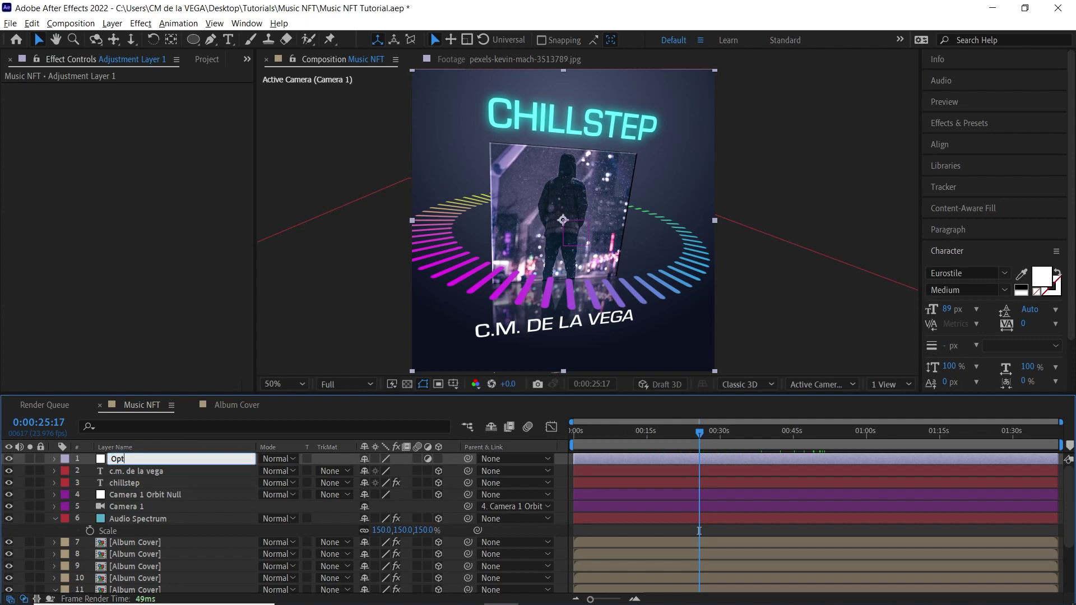
{"action": "type", "text": "ics"}
{"action": "key", "text": "Return"}
- Apply Optics Compensation to the Optics layer with a Field Of View of 35 and Reverse Lens Distortion enabled
{"action": "left_click", "coordinate": [141, 23]}
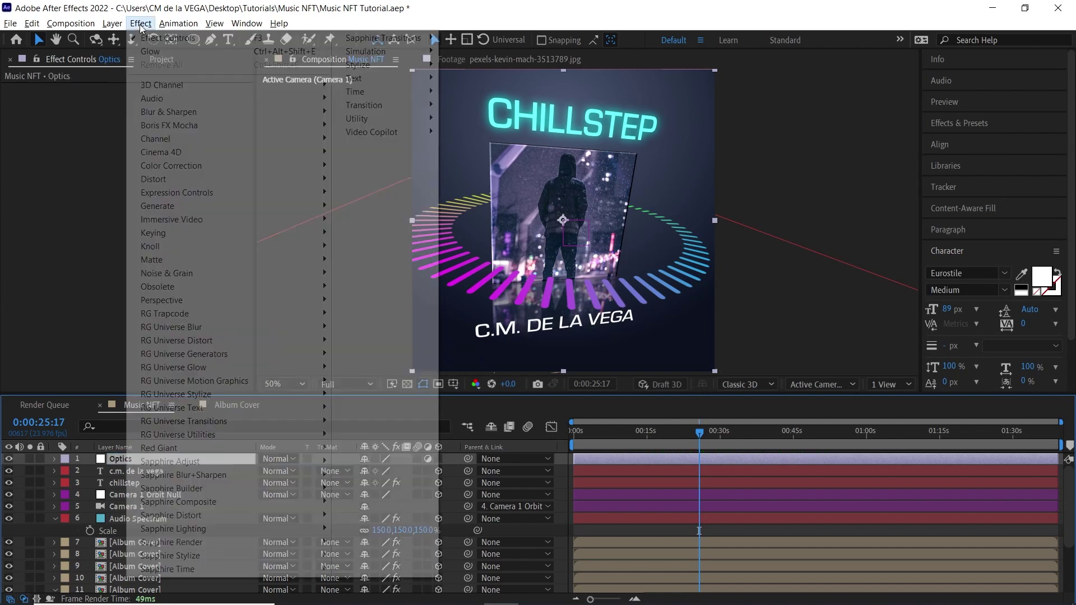
{"action": "mouse_move", "coordinate": [185, 179]}
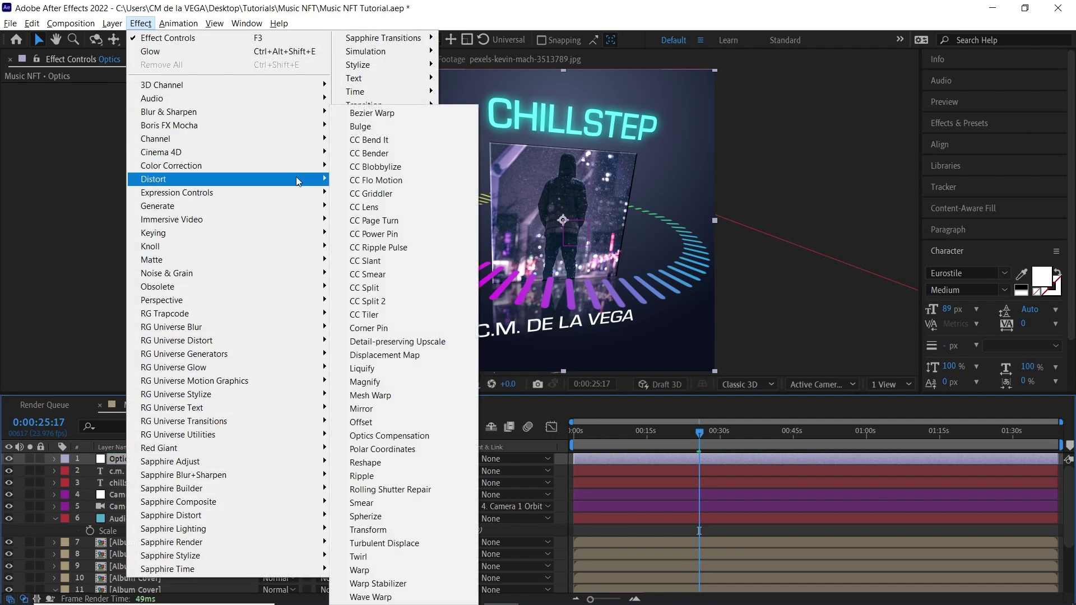
{"action": "left_click", "coordinate": [403, 436]}
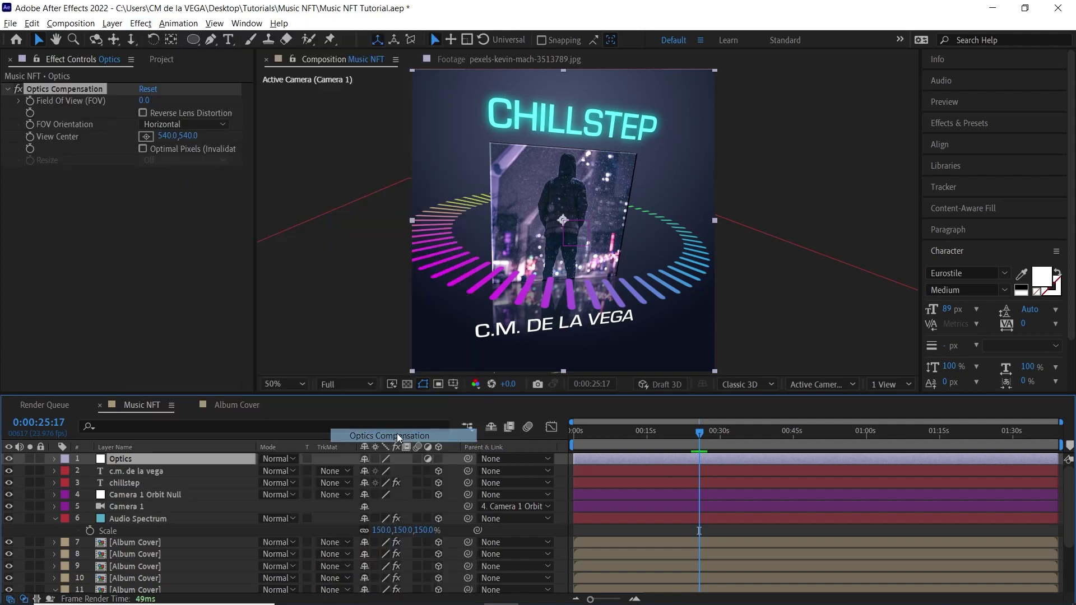
{"action": "left_click", "coordinate": [144, 101]}
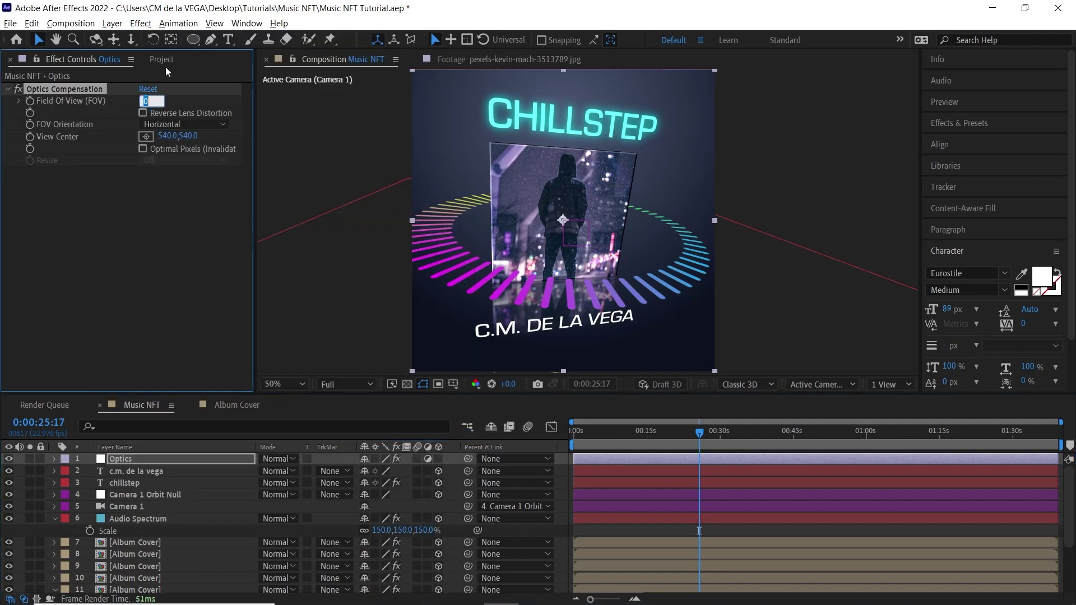
{"action": "type", "text": "35"}
{"action": "key", "text": "Return"}
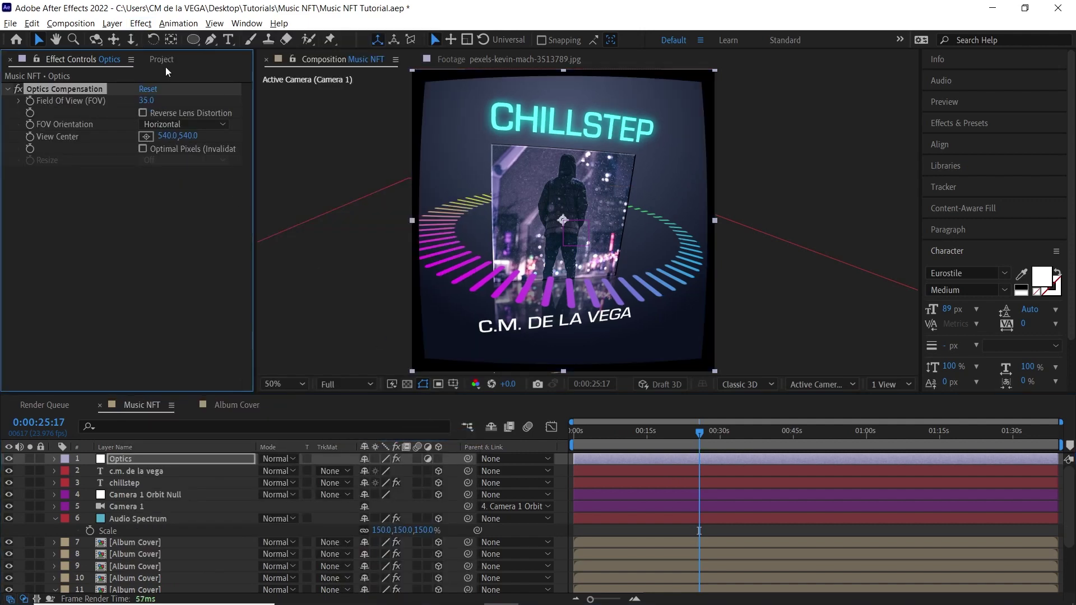
{"action": "left_click", "coordinate": [142, 113]}
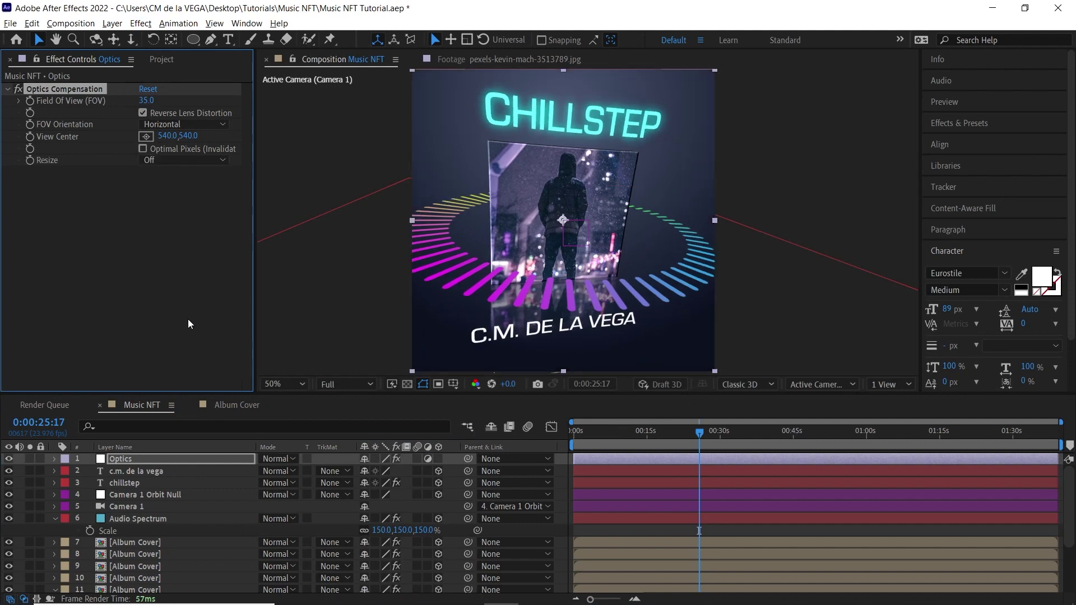
- Duplicate the Optics layer, rename the copy Blur and delete its Optics Compensation effect
{"action": "left_click", "coordinate": [137, 458]}
{"action": "key", "text": "ctrl+d"}
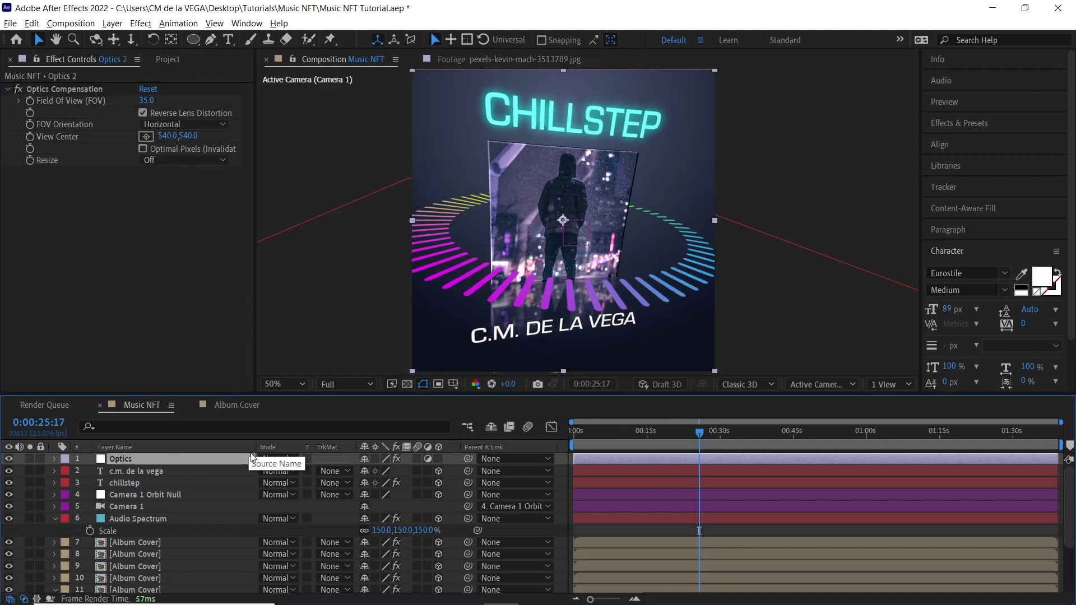
{"action": "key", "text": "Return"}
{"action": "type", "text": "Blur"}
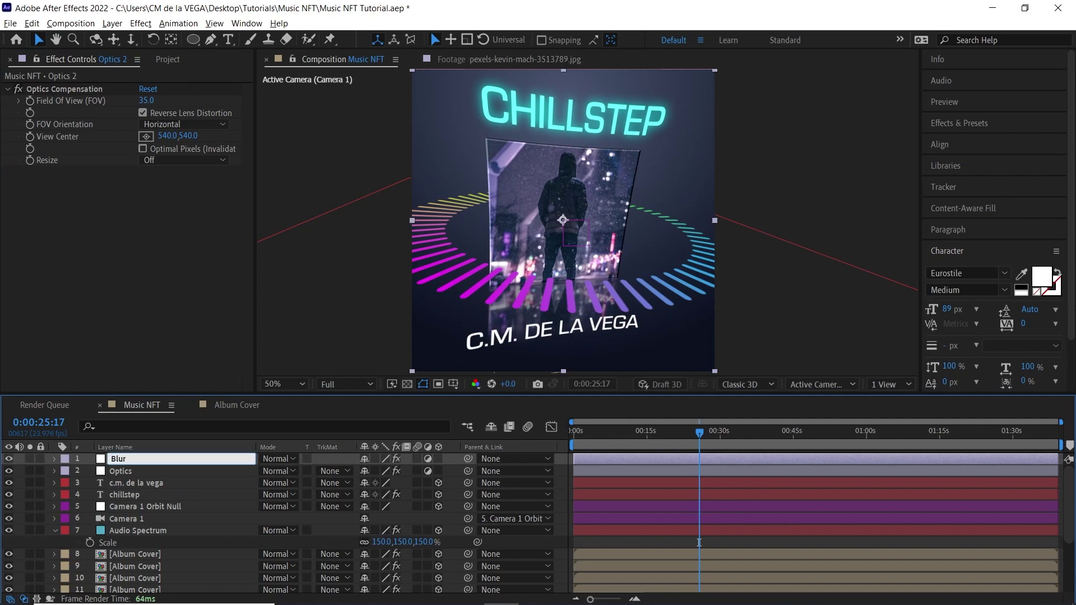
{"action": "key", "text": "Return"}
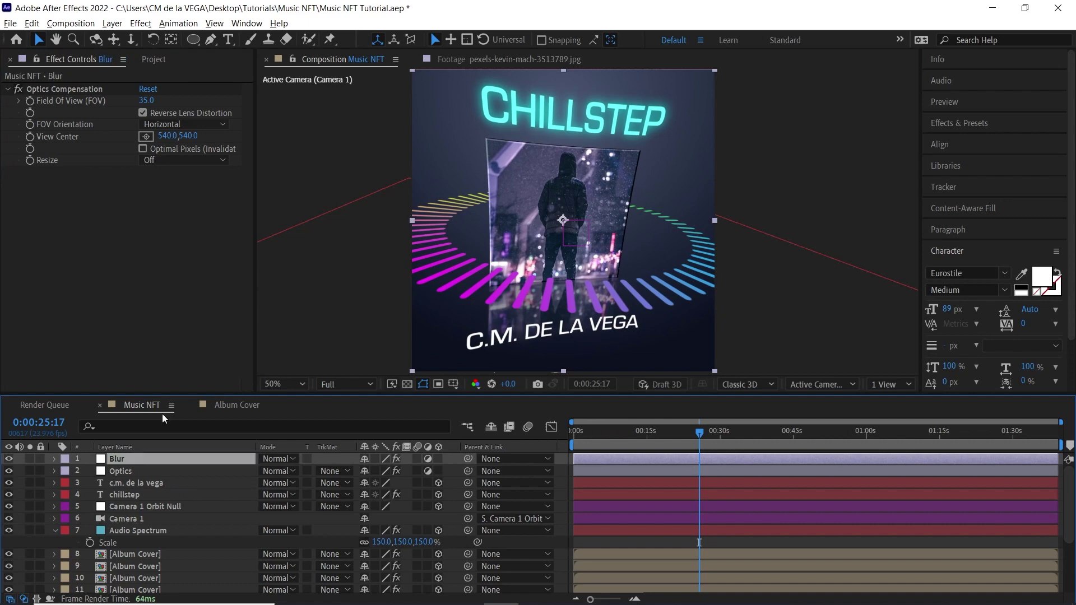
{"action": "left_click", "coordinate": [73, 89]}
{"action": "key", "text": "Delete"}
- Apply Fast Box Blur to the Blur layer with a Blur Radius of 3 and Repeat Edge Pixels enabled
{"action": "left_click", "coordinate": [141, 23]}
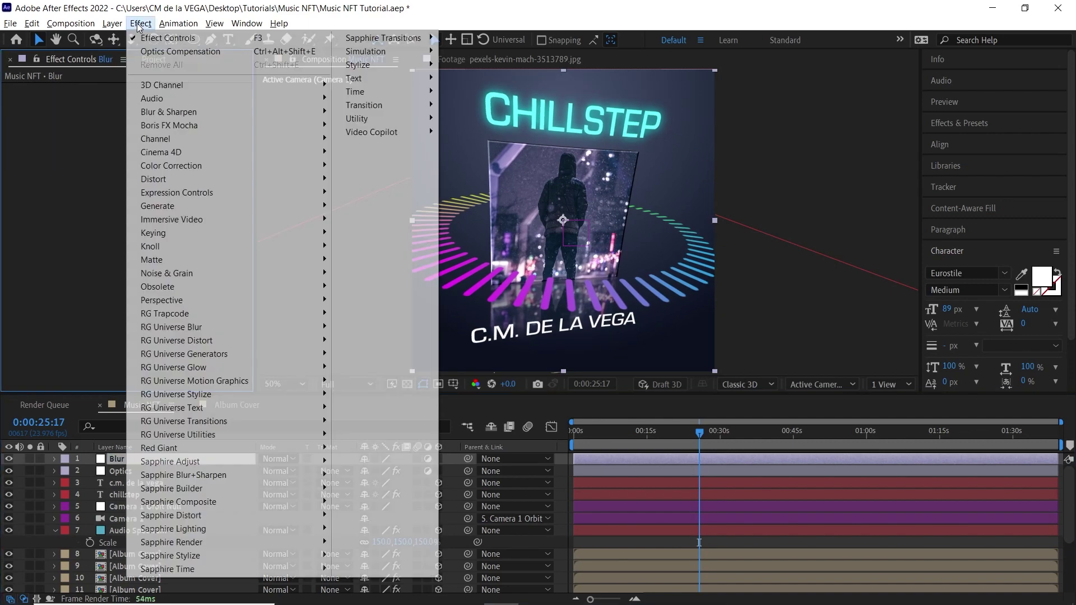
{"action": "mouse_move", "coordinate": [204, 111]}
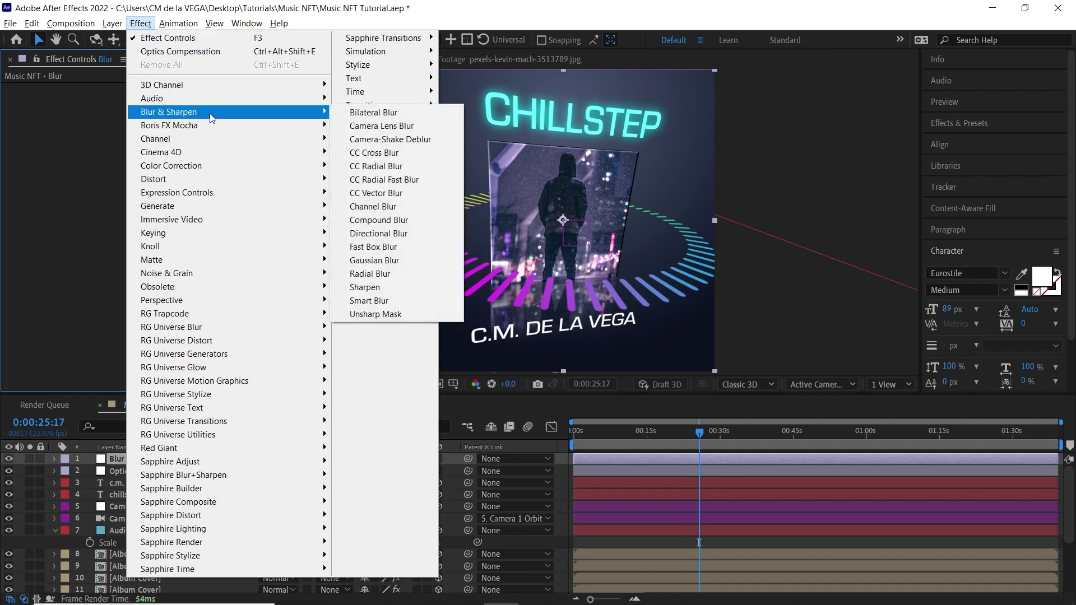
{"action": "left_click", "coordinate": [364, 247]}
{"action": "left_click", "coordinate": [143, 137]}
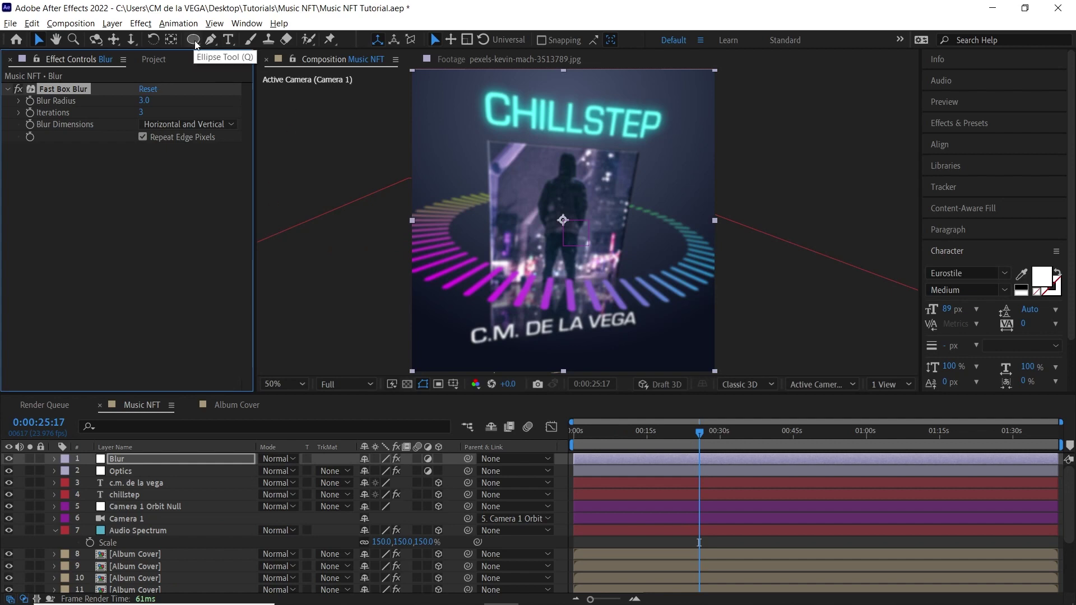
- Add a full-frame elliptical mask to the Blur layer, invert it and reveal all of its mask properties
{"action": "double_click", "coordinate": [193, 40]}
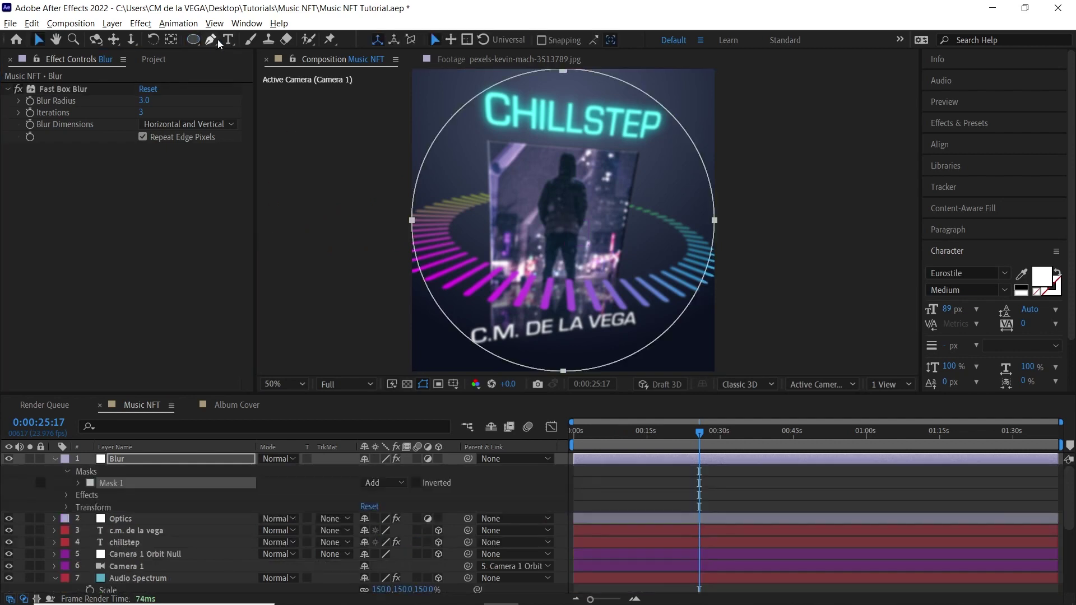
{"action": "left_click", "coordinate": [416, 483]}
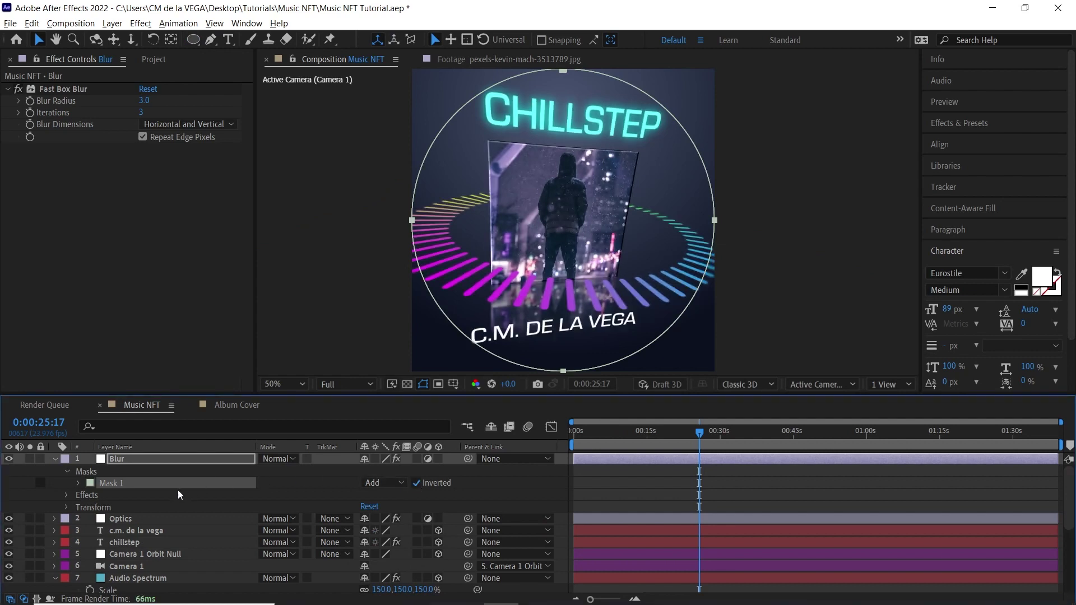
{"action": "key", "text": "m"}
{"action": "key", "text": "m"}
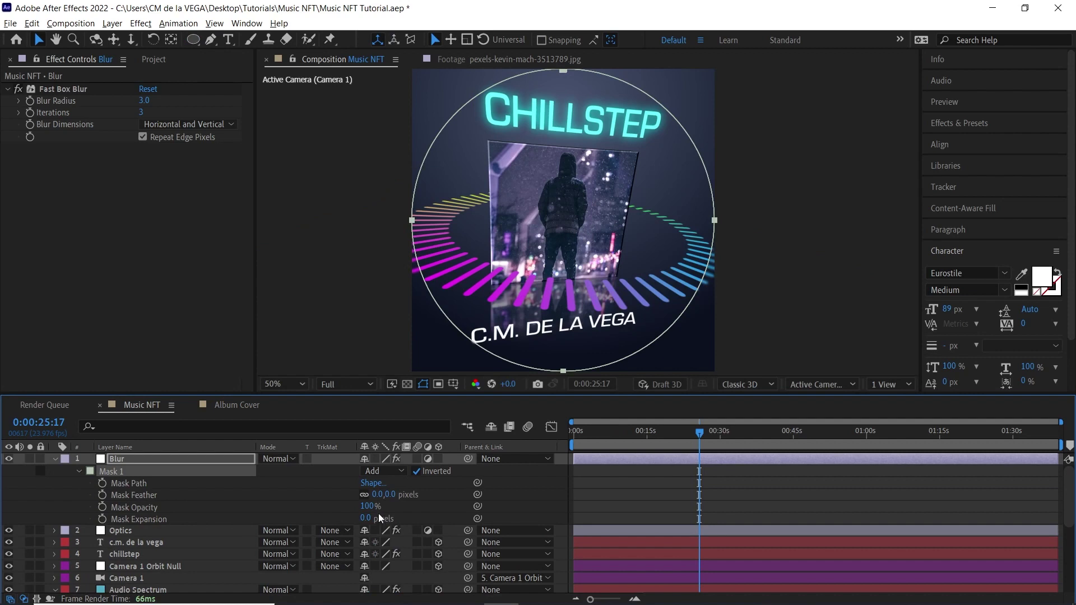
- Feather the Blur layer's mask by 100 pixels and set its Fast Box Blur radius to 5
{"action": "left_click", "coordinate": [377, 495]}
{"action": "type", "text": "100"}
{"action": "key", "text": "Return"}
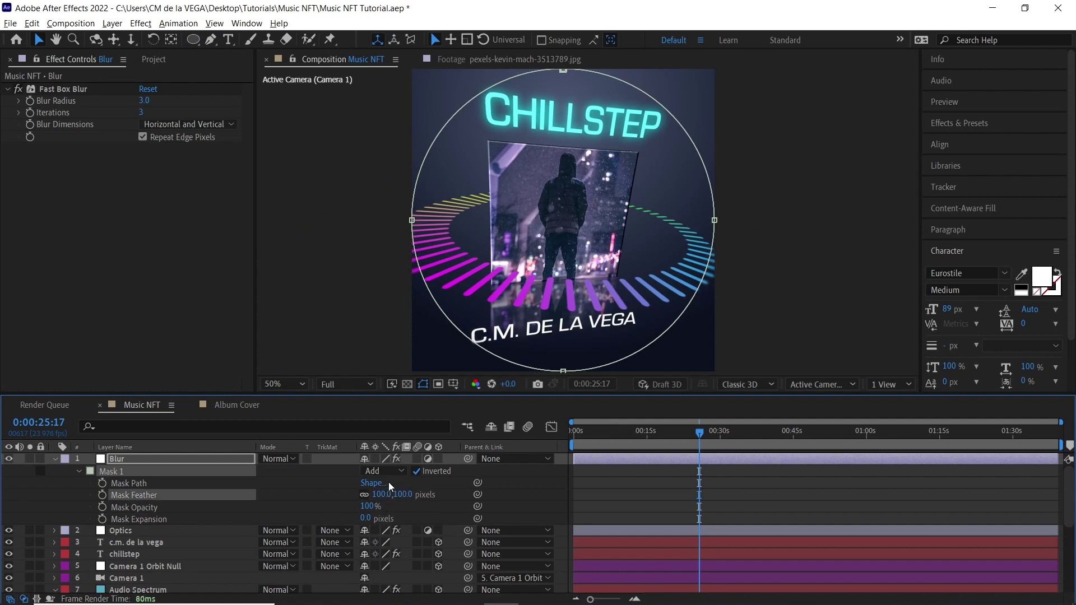
{"action": "left_click", "coordinate": [656, 357]}
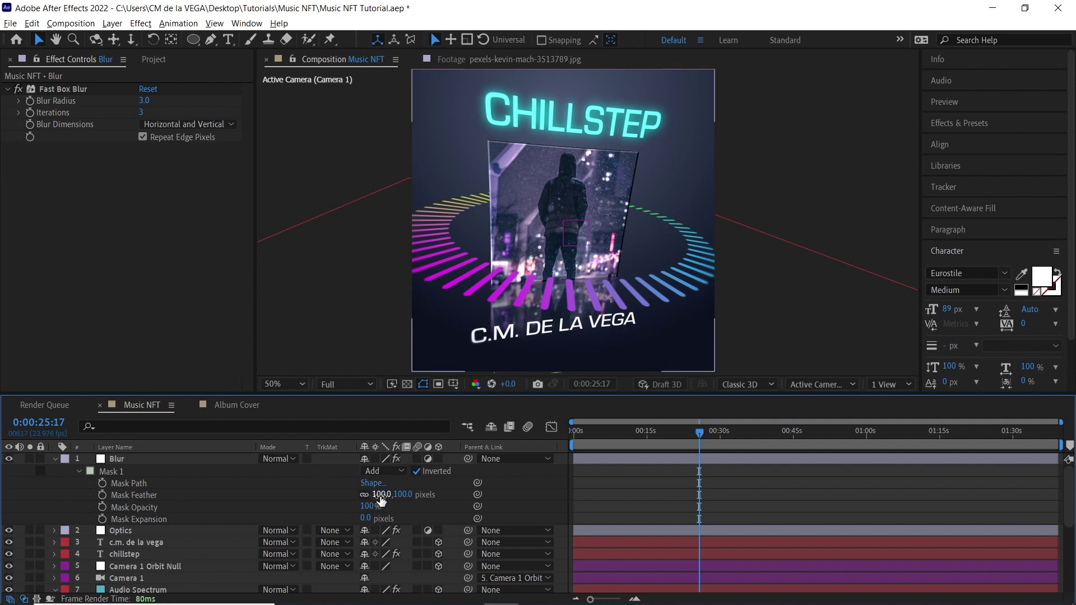
{"action": "mouse_move", "coordinate": [144, 100]}
{"action": "left_mouse_down"}
{"action": "mouse_move", "coordinate": [193, 103]}
{"action": "mouse_move", "coordinate": [153, 104]}
{"action": "left_mouse_up"}
{"action": "type", "text": "5"}
{"action": "key", "text": "Return"}
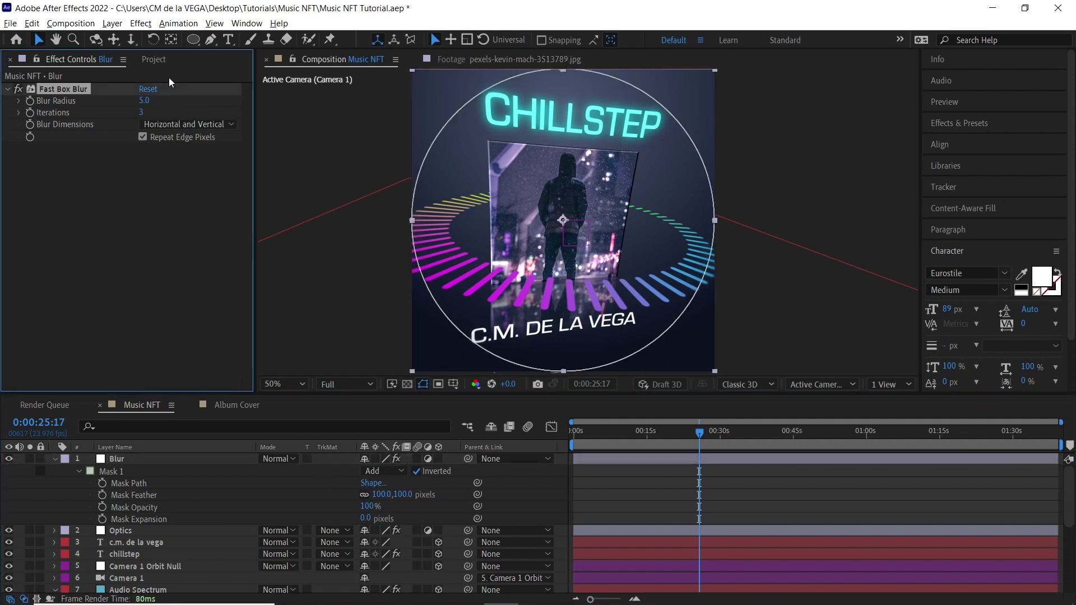
- Preview a work area from 0:00:15:00 to 0:00:30:00 and shorten its end to 0:00:25:02
{"action": "left_click", "coordinate": [640, 433]}
{"action": "mouse_move", "coordinate": [644, 433]}
{"action": "left_mouse_down"}
{"action": "mouse_move", "coordinate": [861, 437]}
{"action": "mouse_move", "coordinate": [625, 436]}
{"action": "mouse_move", "coordinate": [646, 437]}
{"action": "left_mouse_up"}
{"action": "key", "text": "space"}
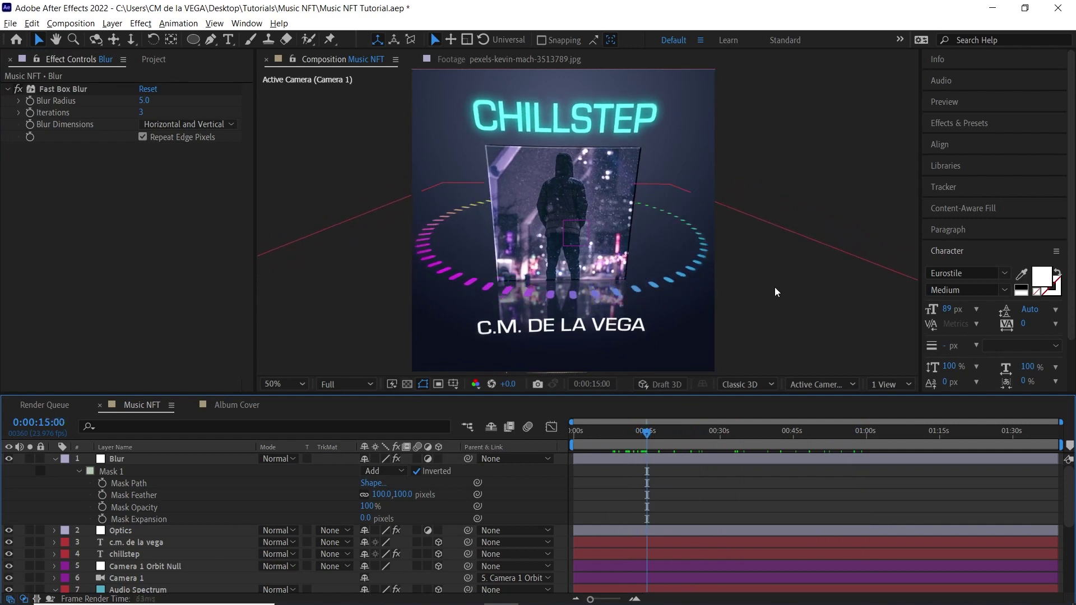
{"action": "key", "text": "b"}
{"action": "left_click", "coordinate": [718, 434]}
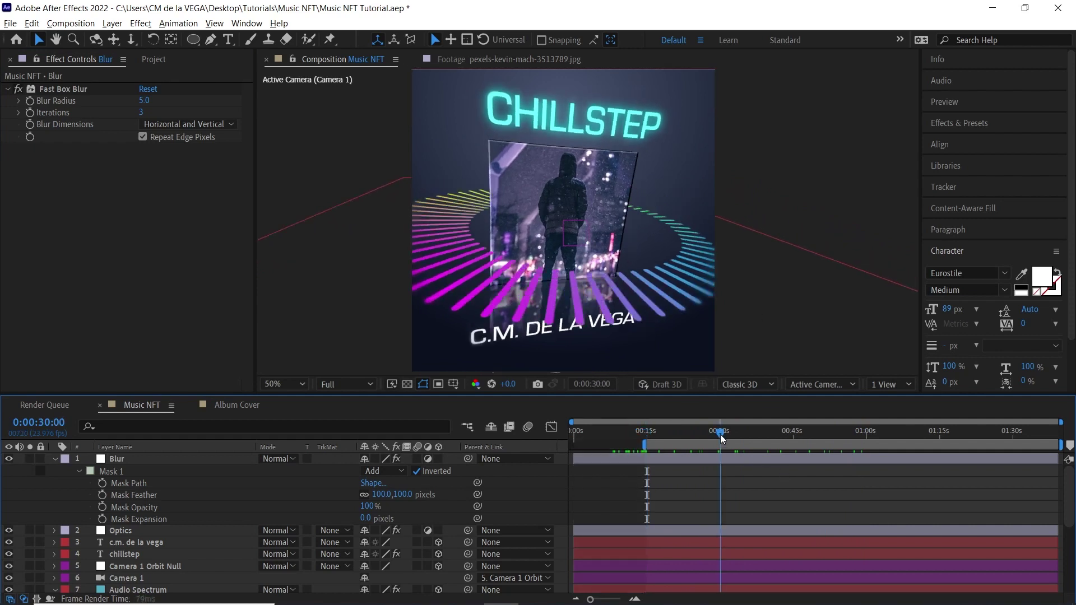
{"action": "key", "text": "n"}
{"action": "key", "text": "space"}
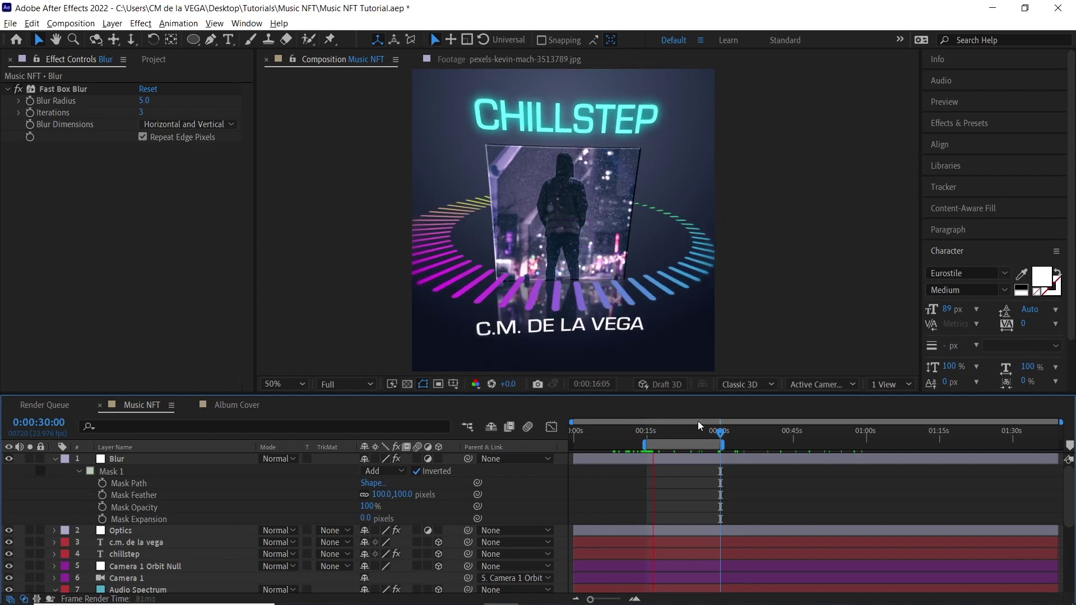
{"action": "left_click", "coordinate": [698, 423]}
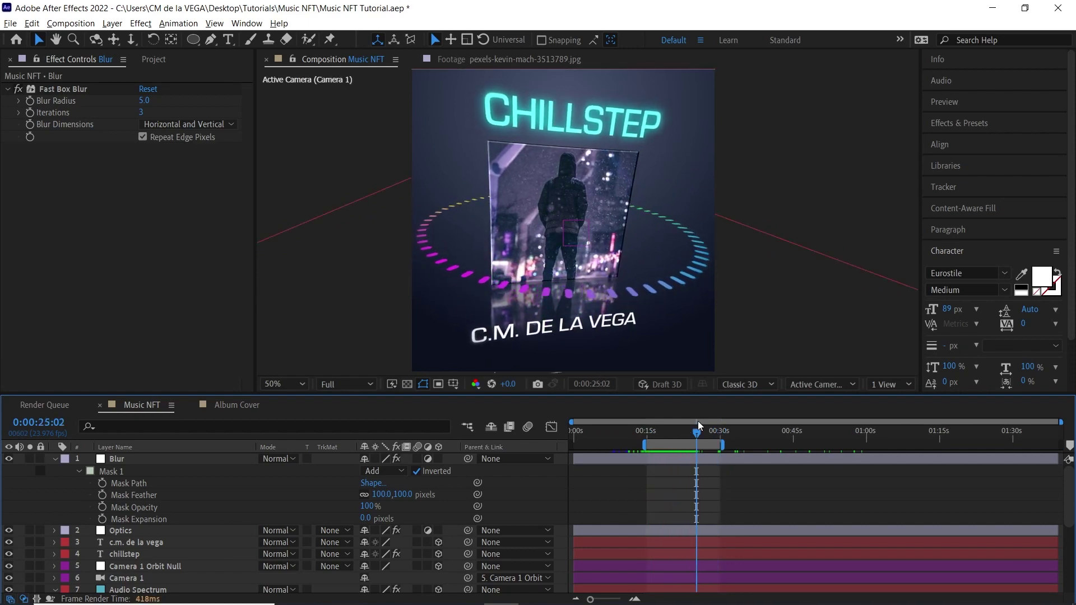
{"action": "left_click", "coordinate": [650, 433]}
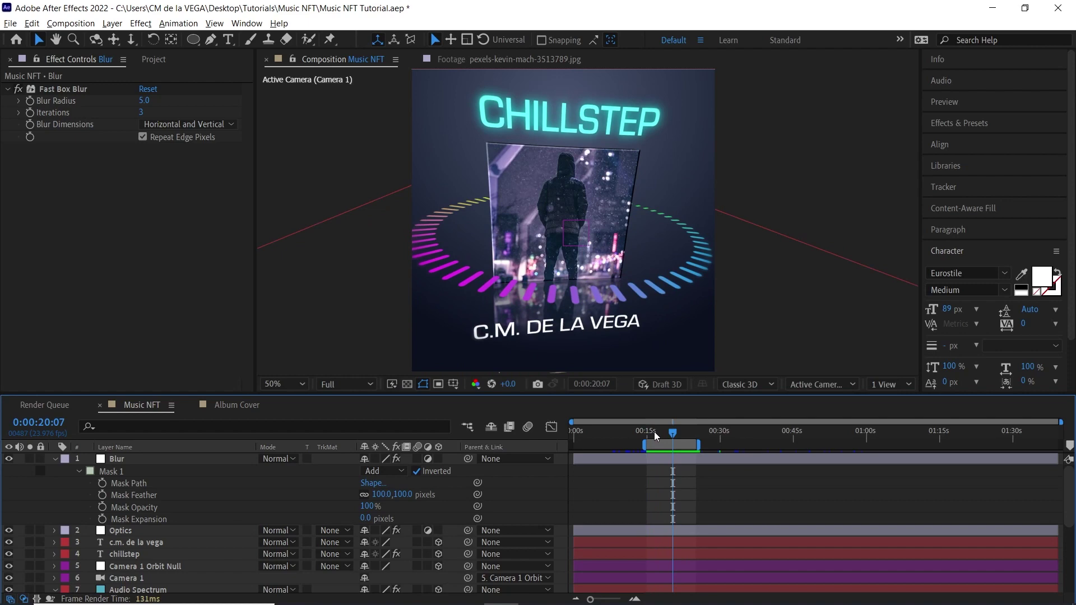
- Add the Music NFT composition to the render queue and send it to Adobe Media Encoder
{"action": "left_click", "coordinate": [49, 407]}
{"action": "left_click", "coordinate": [141, 406]}
{"action": "key", "text": "ctrl+m"}
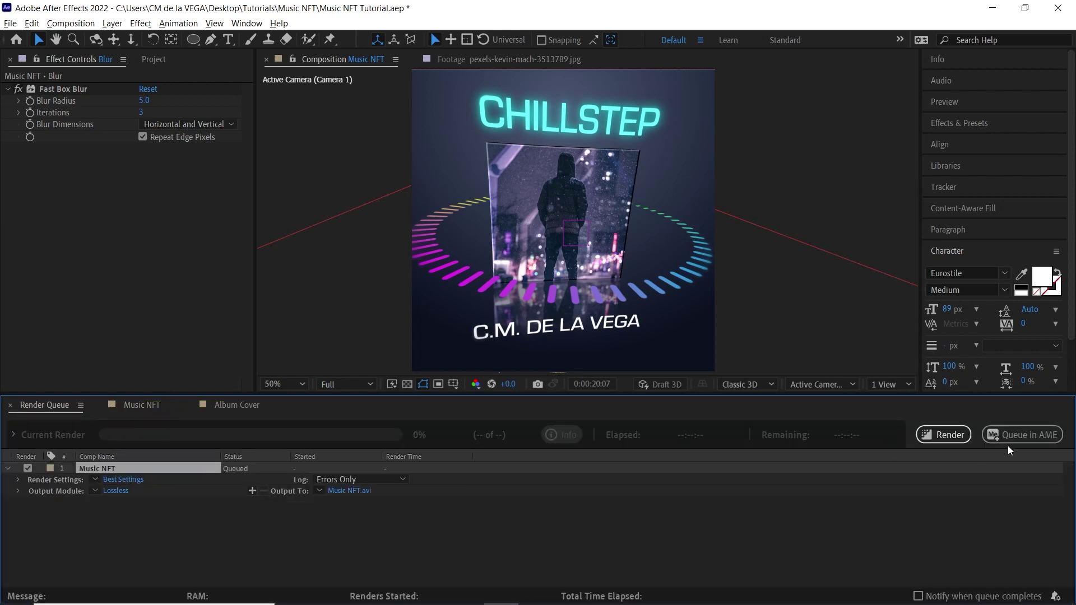
{"action": "left_click", "coordinate": [1038, 434]}
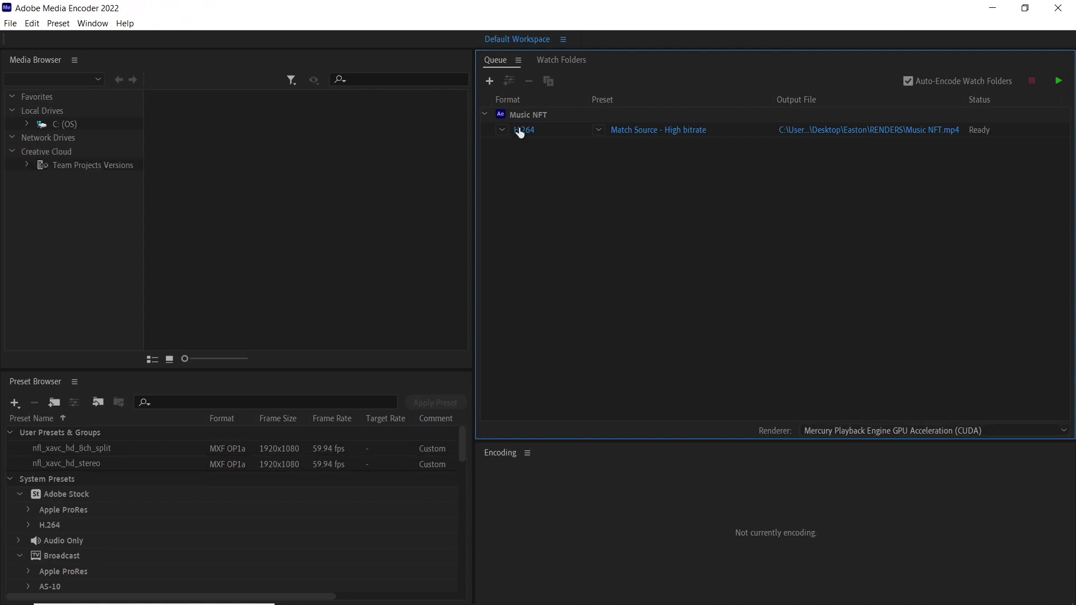
- Keep H.264 as the format and Match Source - High bitrate as the preset for the queued Music NFT export
{"action": "left_click", "coordinate": [502, 129]}
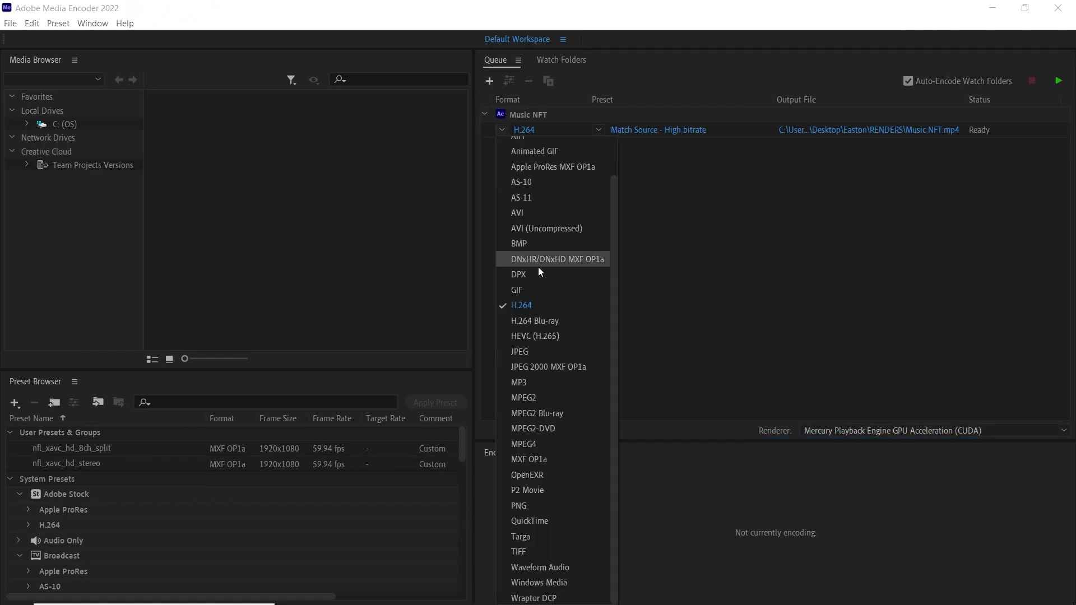
{"action": "left_click", "coordinate": [527, 305]}
{"action": "left_click", "coordinate": [597, 129]}
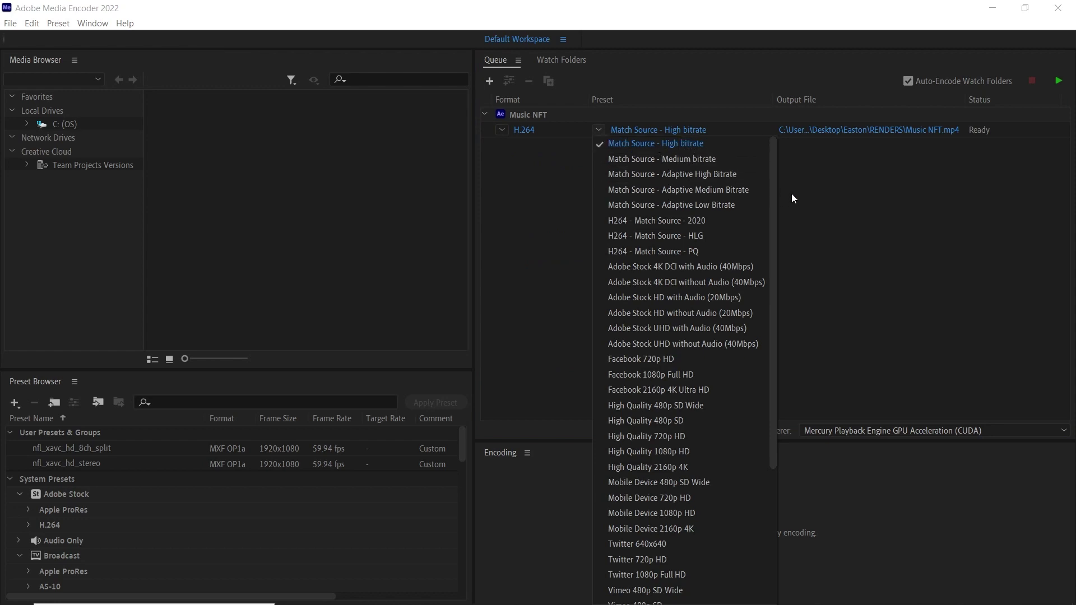
{"action": "left_click", "coordinate": [810, 183]}
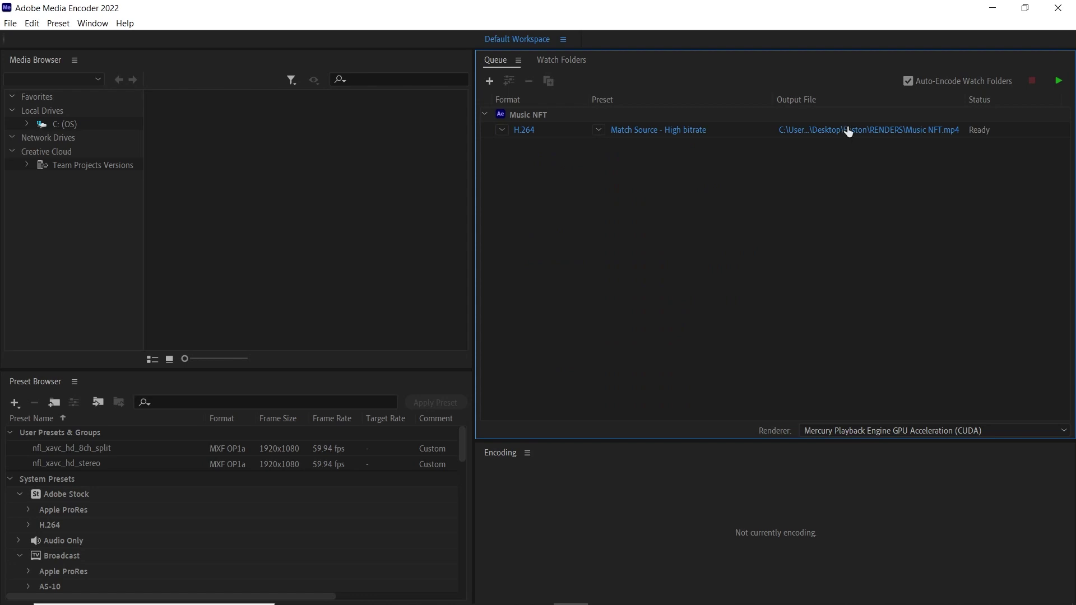
- Set the export's output file to Music NFT.mp4 in the Desktop folder
{"action": "left_click", "coordinate": [922, 131]}
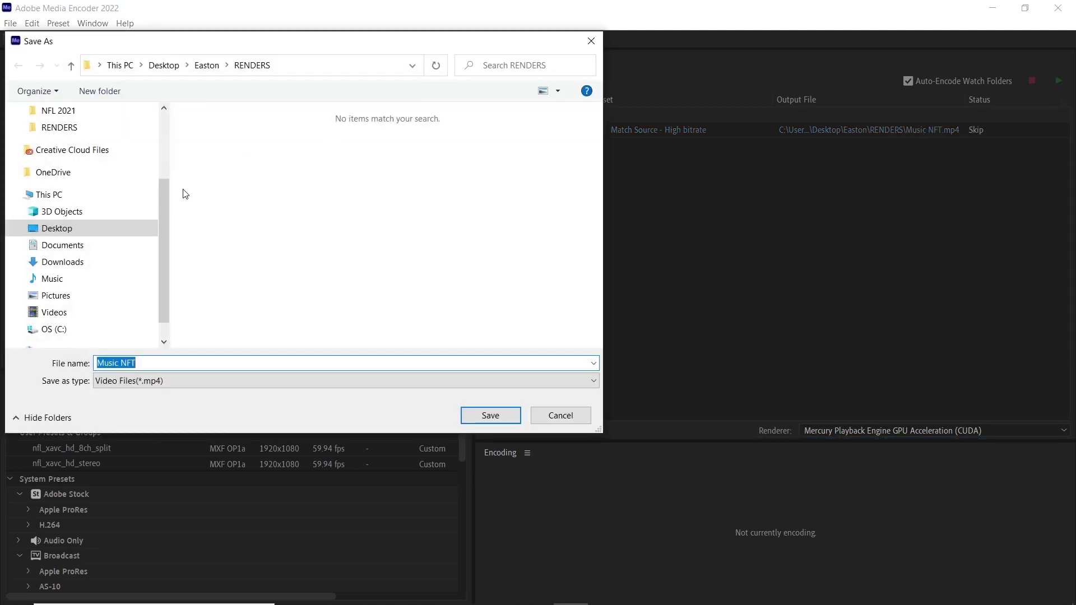
{"action": "scroll", "coordinate": [163, 176], "scroll_direction": "up", "scroll_amount": 3}
{"action": "left_click", "coordinate": [94, 144]}
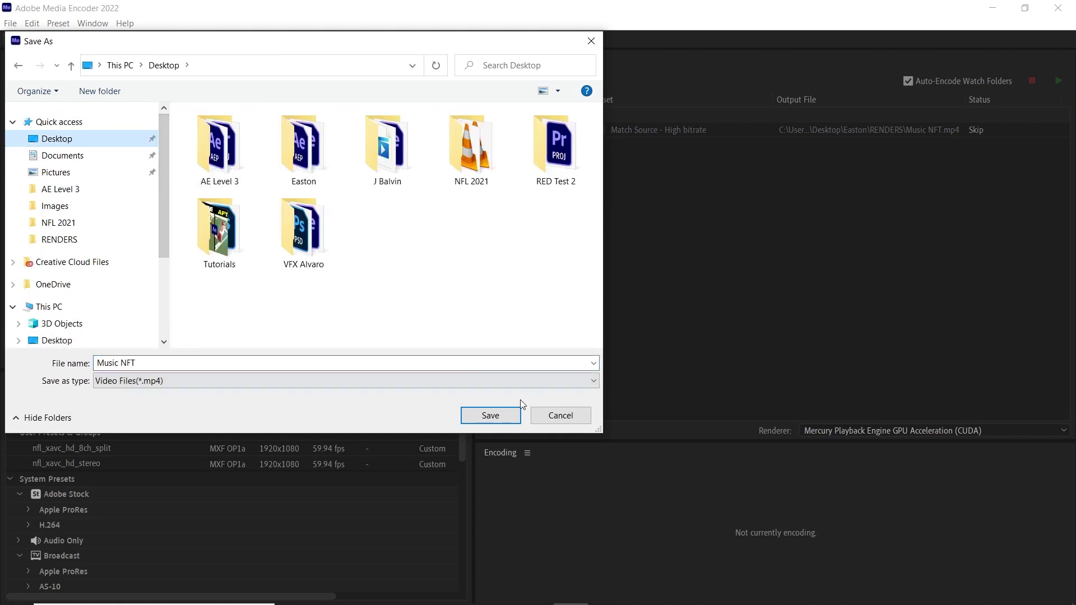
{"action": "left_click", "coordinate": [493, 415]}
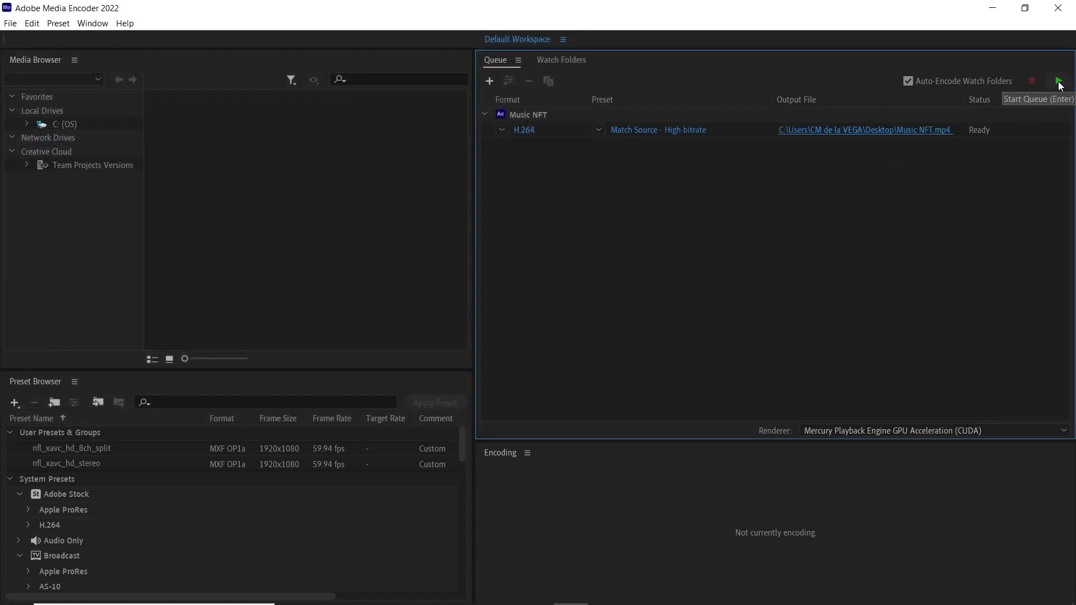